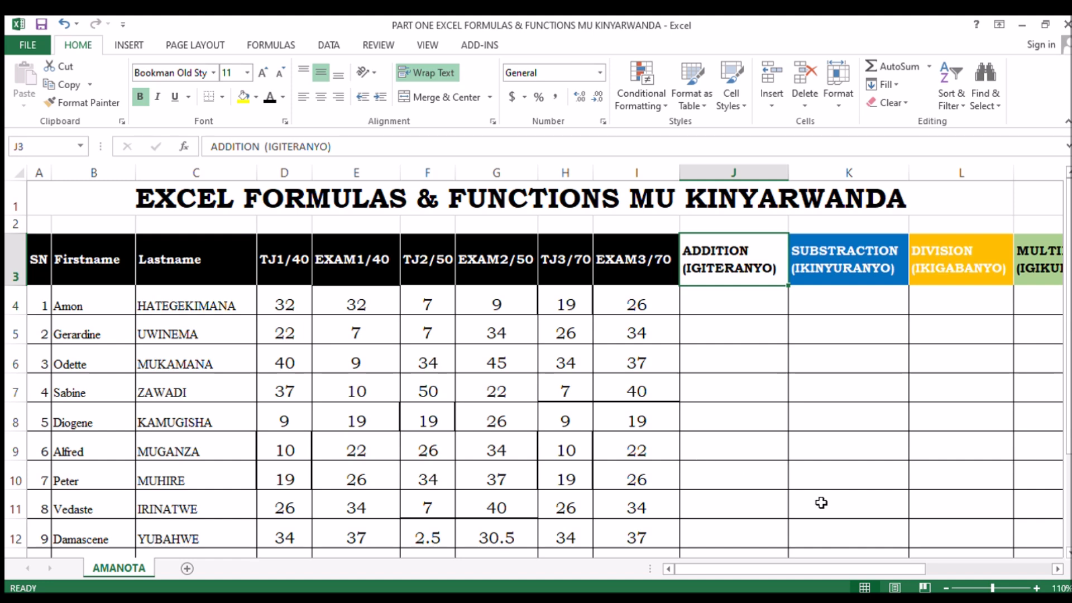
- Review the calculation headings from ADDITION through RANK and the MIN, MAX and AVERAGE labels in column Q
{"action": "left_click_drag", "start_coordinate": [790, 577], "coordinate": [899, 572]}
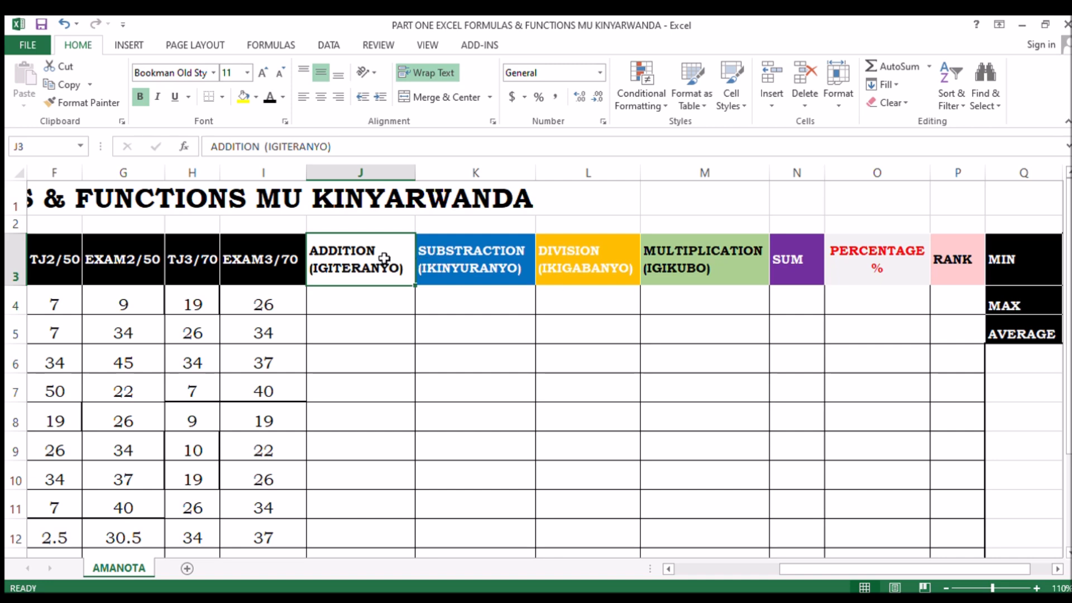
{"action": "left_click", "coordinate": [436, 253]}
{"action": "left_click", "coordinate": [566, 253]}
{"action": "left_click", "coordinate": [683, 250]}
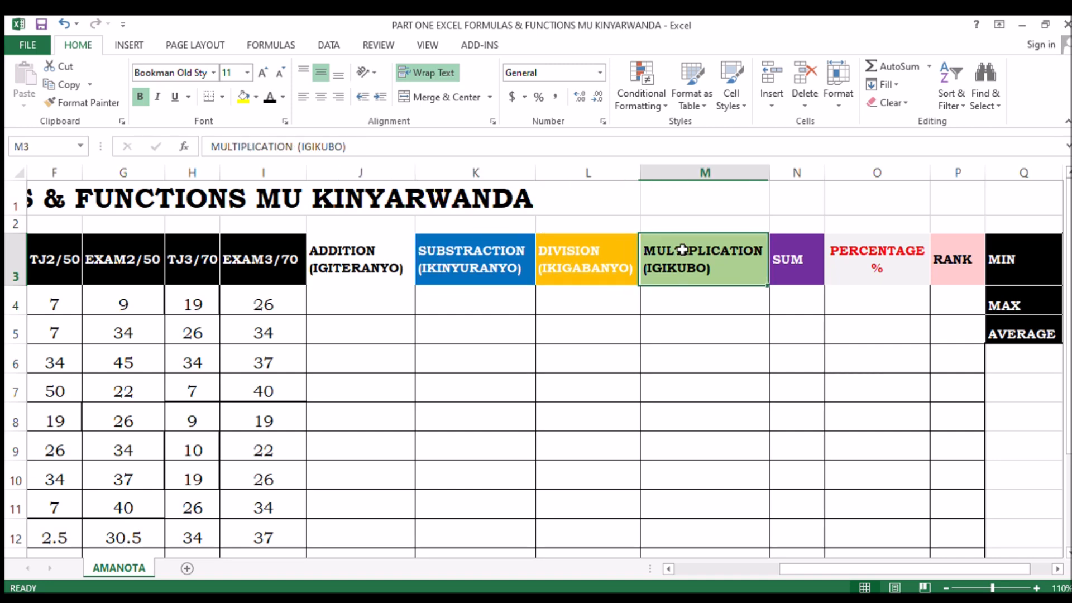
{"action": "left_click", "coordinate": [785, 257]}
{"action": "left_click", "coordinate": [878, 259]}
{"action": "left_click", "coordinate": [949, 260]}
{"action": "left_click", "coordinate": [1020, 271]}
{"action": "left_click", "coordinate": [1018, 304]}
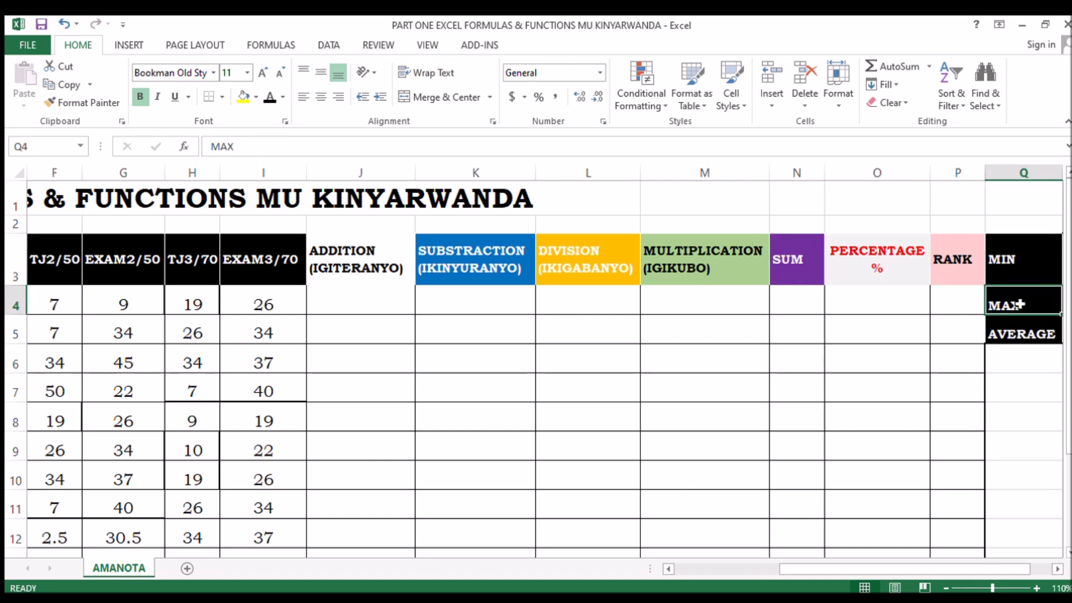
{"action": "left_click", "coordinate": [1016, 334]}
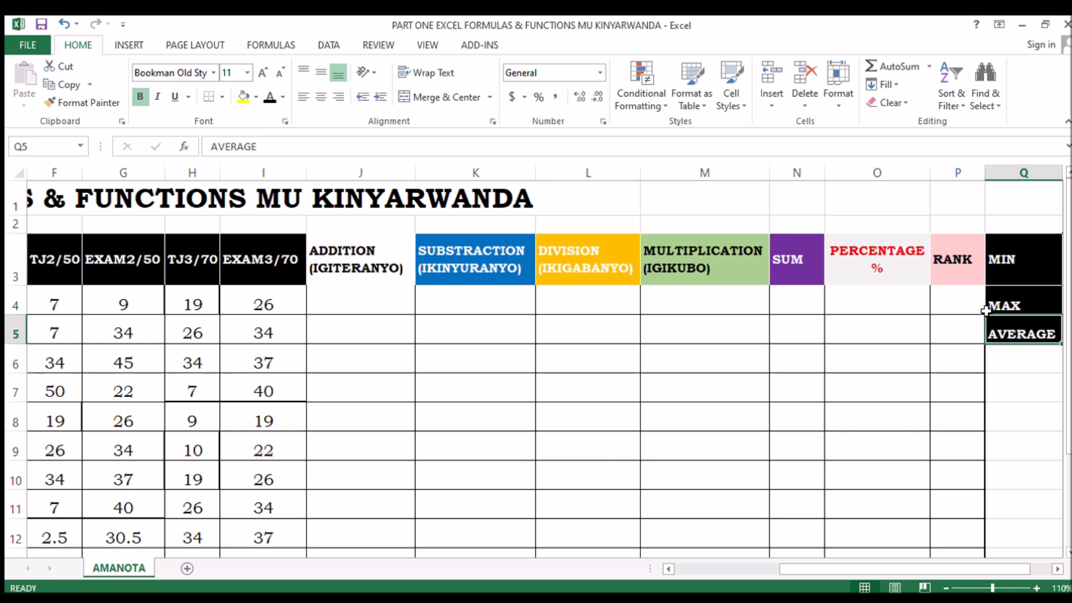
{"action": "left_click", "coordinate": [1032, 250]}
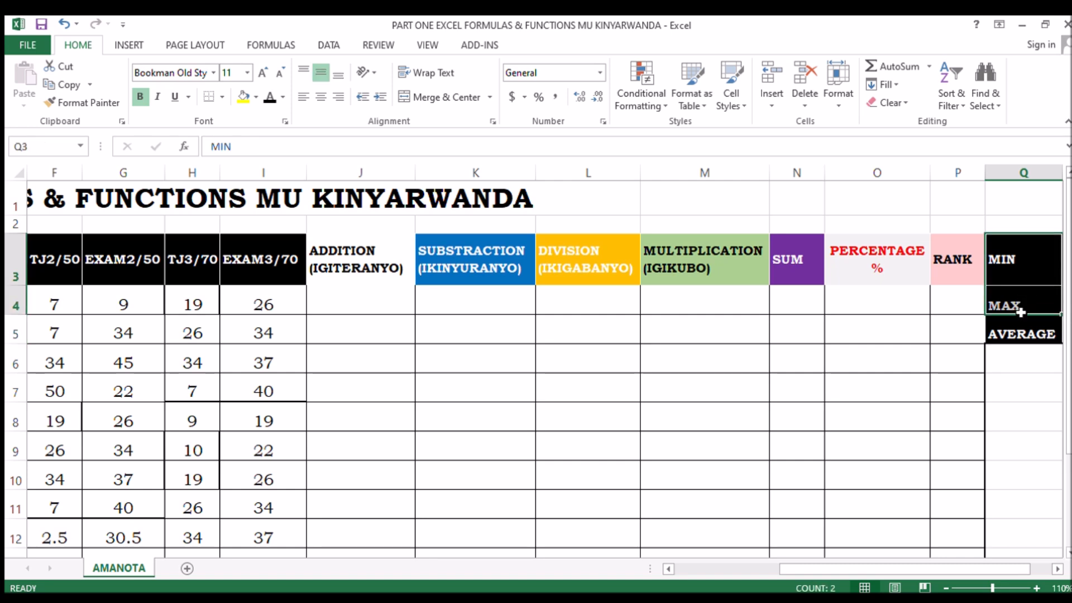
{"action": "left_click", "coordinate": [1023, 305]}
{"action": "left_click", "coordinate": [1020, 334]}
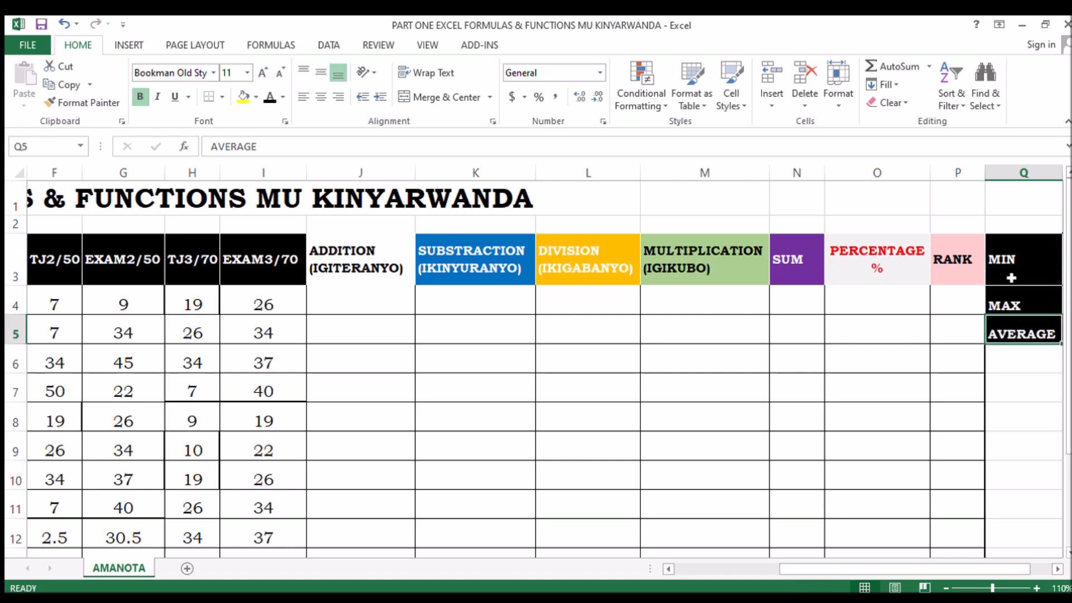
{"action": "left_click", "coordinate": [1010, 269]}
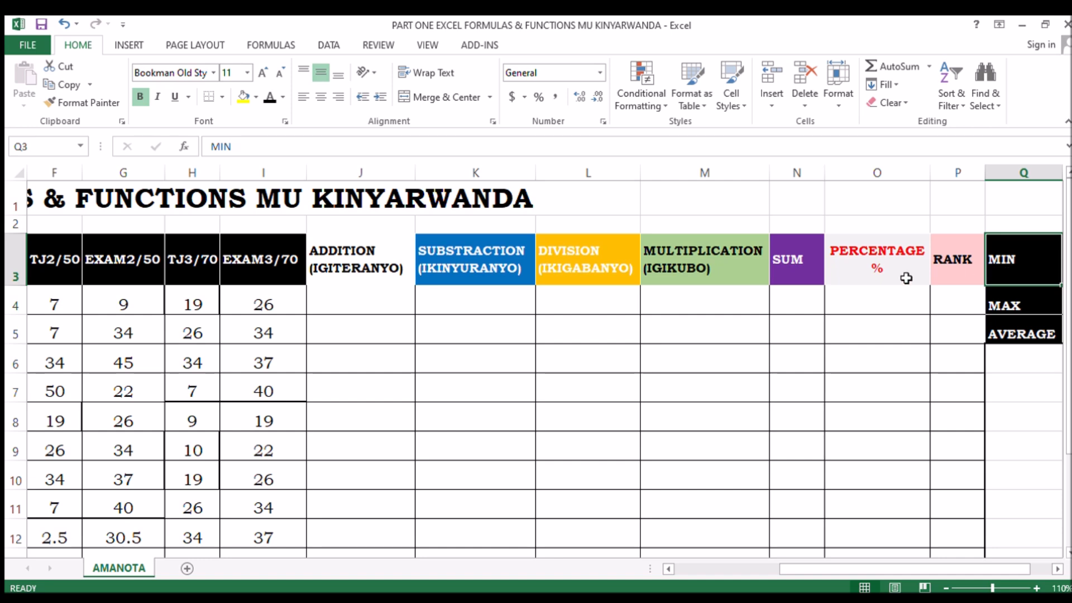
- Zoom the sheet out to 100% and look over the whole marks table from the student columns to the calculation columns
{"action": "left_click", "coordinate": [945, 588]}
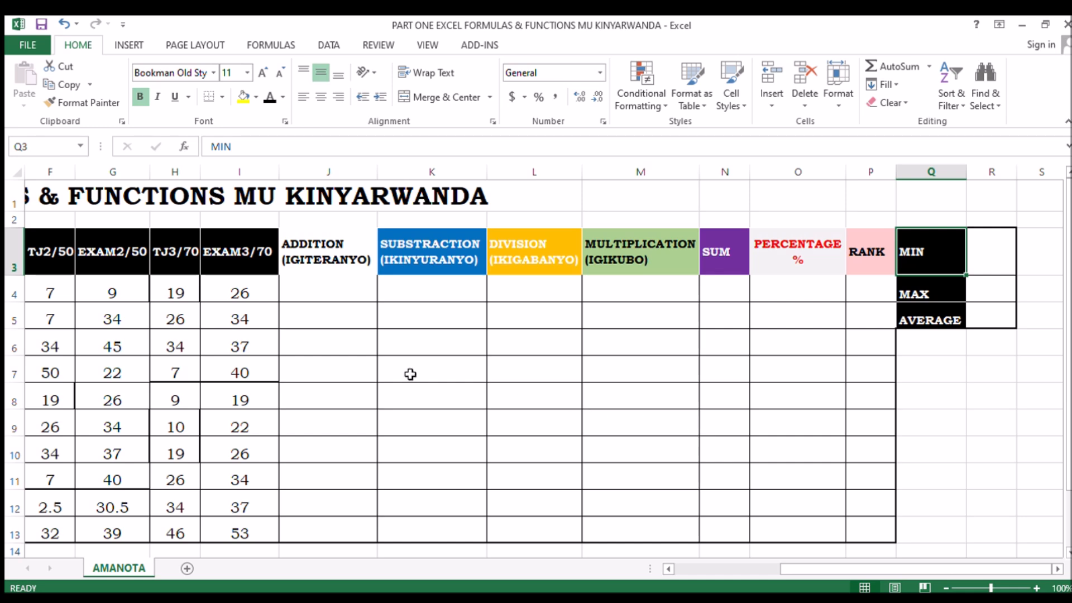
{"action": "scroll", "coordinate": [410, 374], "scroll_direction": "left", "scroll_amount": 5}
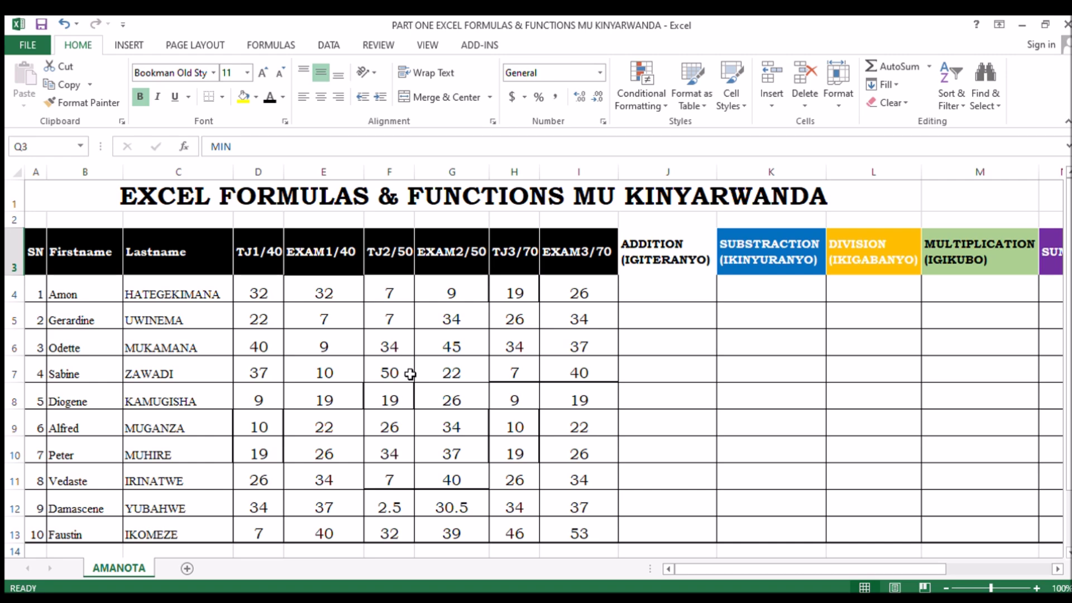
{"action": "scroll", "coordinate": [410, 374], "scroll_direction": "right", "scroll_amount": 5}
{"action": "scroll", "coordinate": [410, 374], "scroll_direction": "left", "scroll_amount": 2}
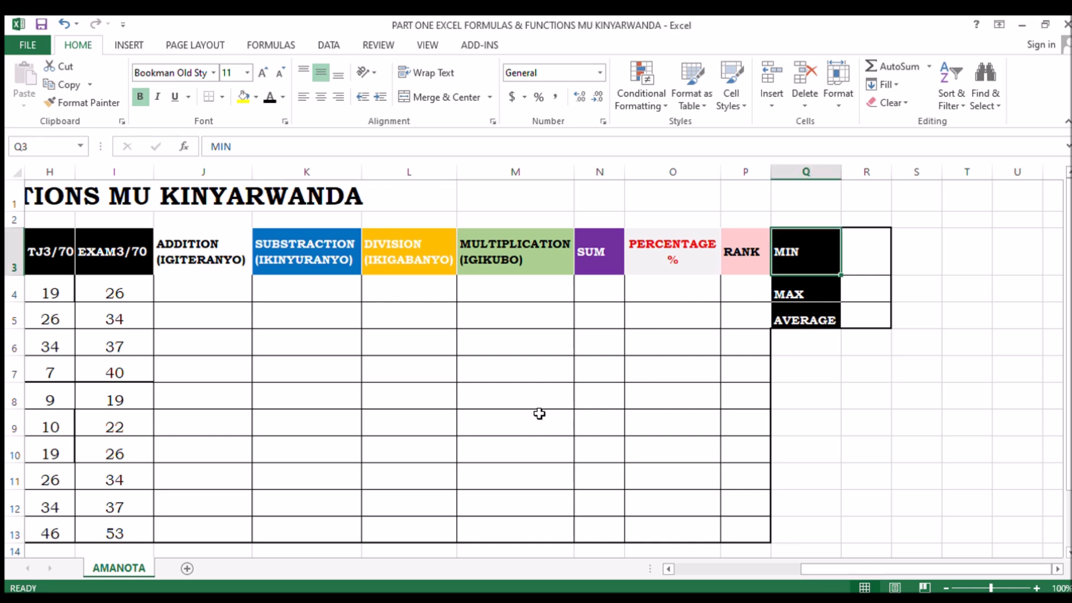
{"action": "left_click", "coordinate": [668, 570]}
{"action": "left_click", "coordinate": [668, 569]}
{"action": "left_click", "coordinate": [668, 569]}
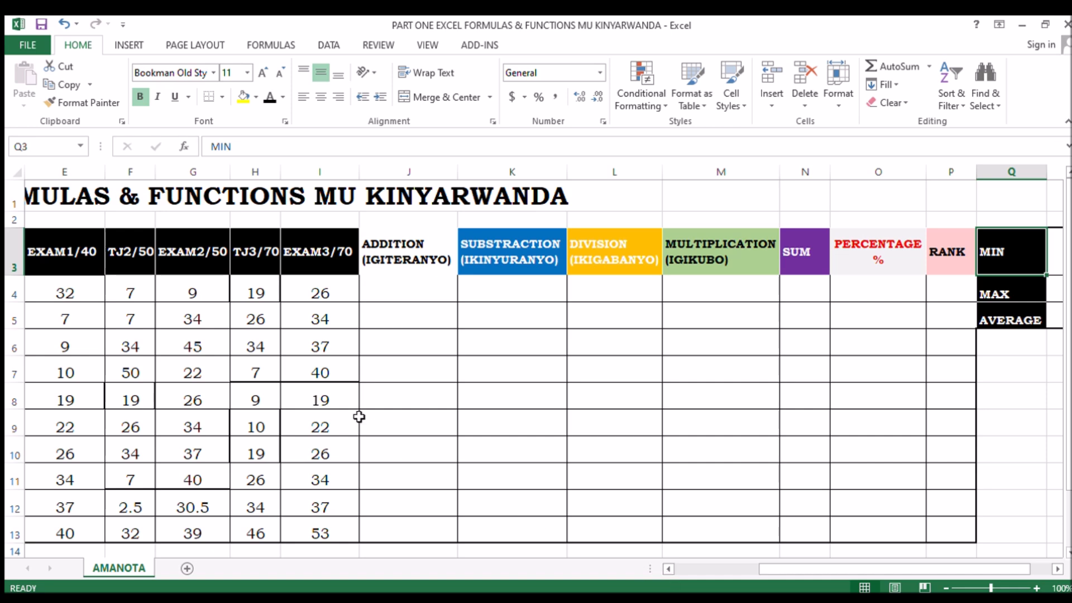
{"action": "scroll", "coordinate": [350, 412], "scroll_direction": "left", "scroll_amount": 4}
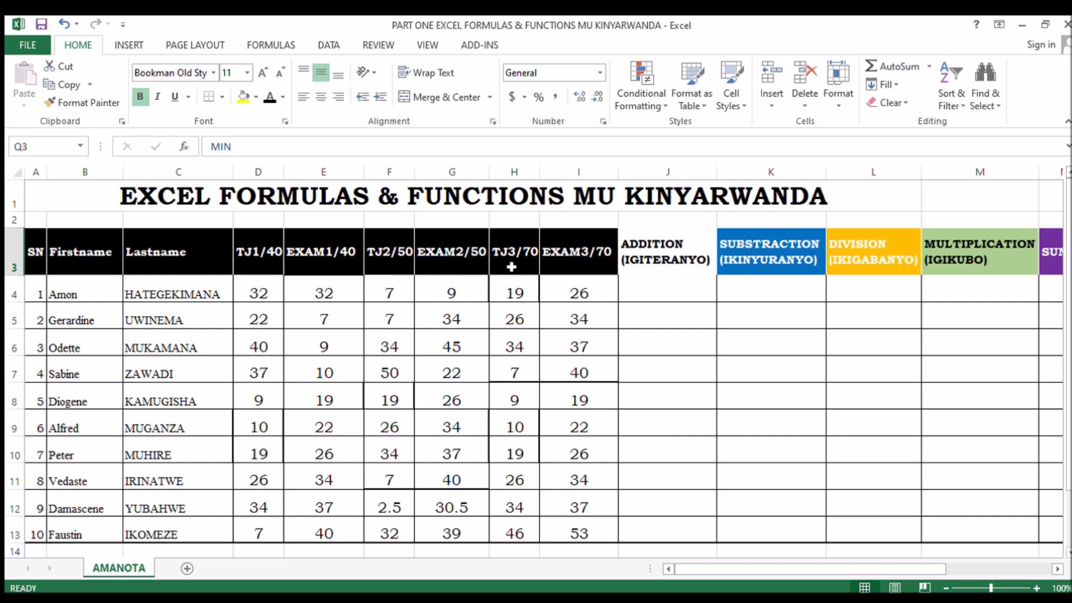
- Give the TJ1/40 and EXAM1/40 header cells a yellow fill and black text
{"action": "left_click_drag", "start_coordinate": [254, 259], "coordinate": [302, 261]}
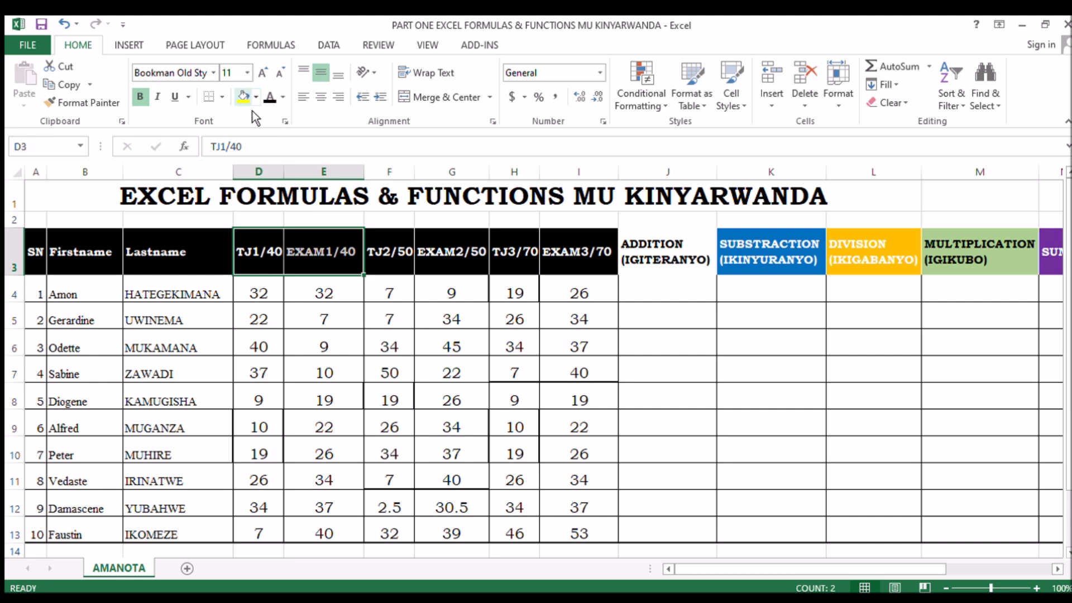
{"action": "left_click", "coordinate": [244, 97]}
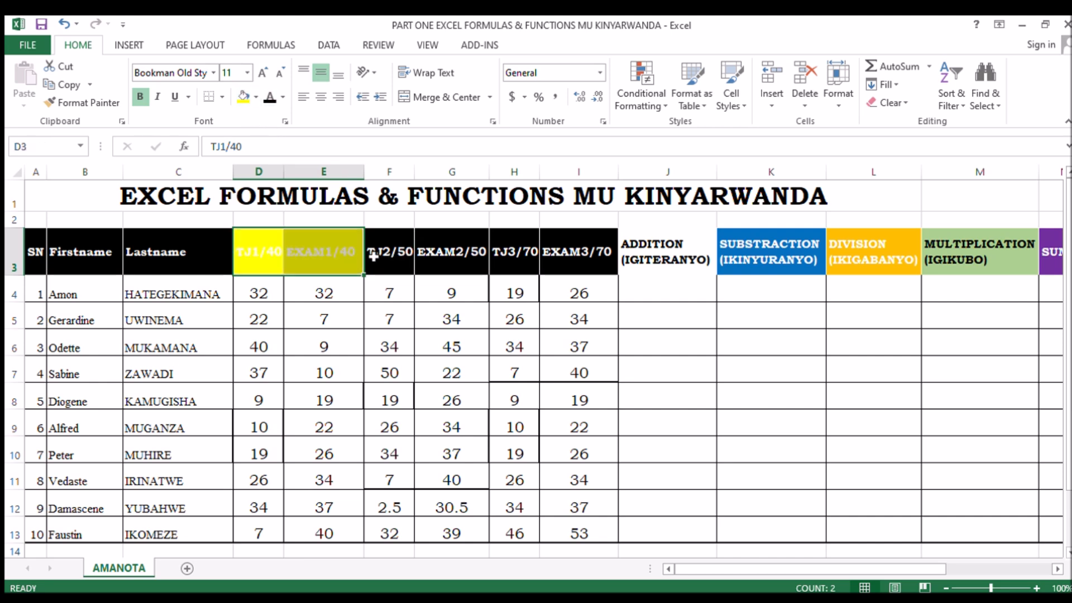
{"action": "left_click", "coordinate": [270, 99]}
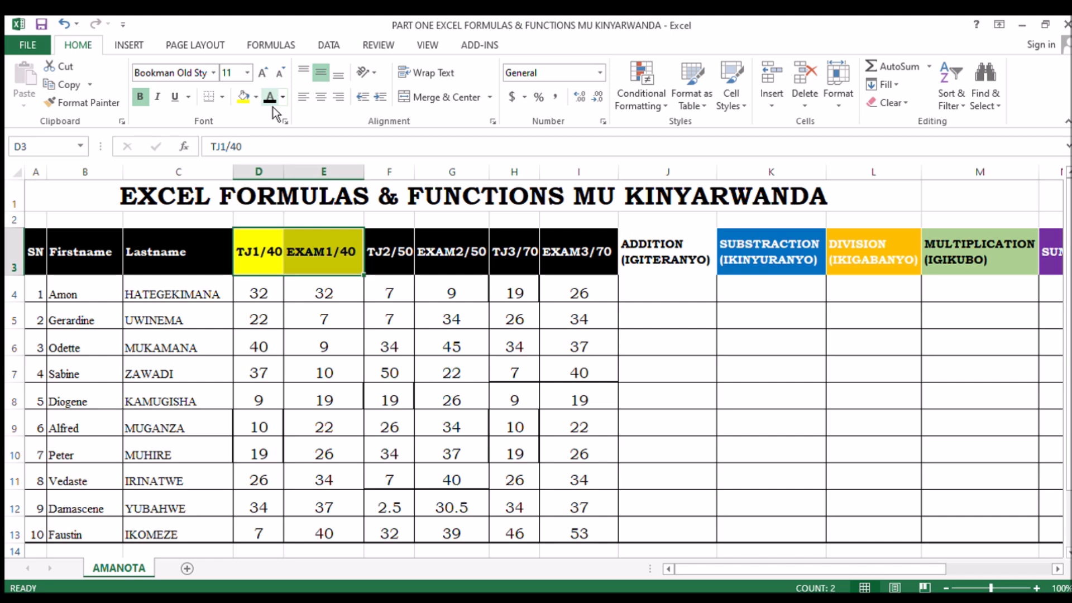
- Fill the TJ2/50 and EXAM2/50 header cells with blue
{"action": "left_click_drag", "start_coordinate": [399, 252], "coordinate": [429, 255]}
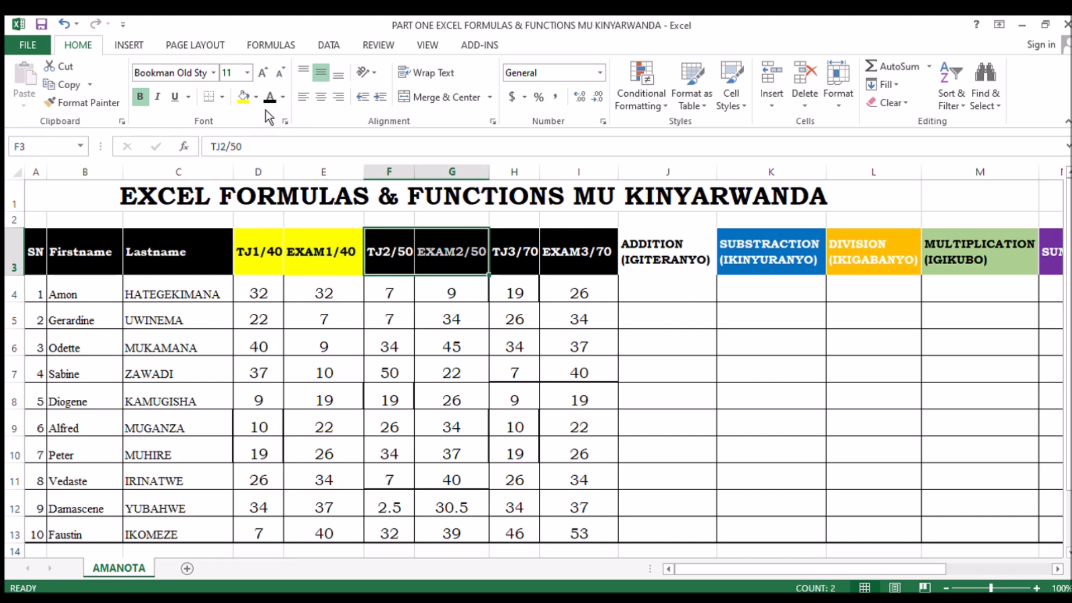
{"action": "left_click", "coordinate": [256, 98]}
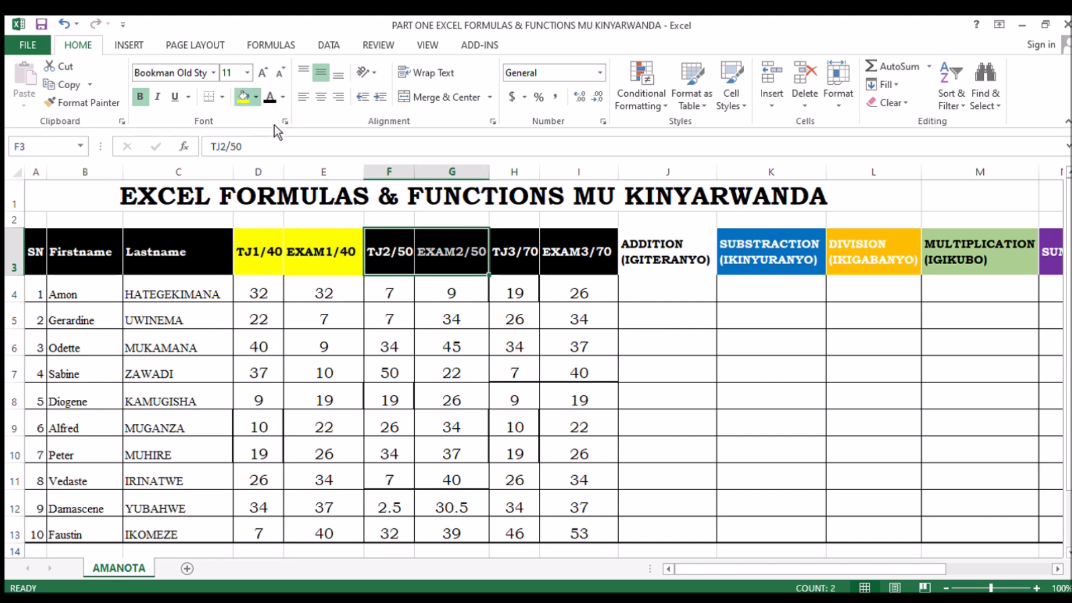
{"action": "left_click", "coordinate": [301, 182]}
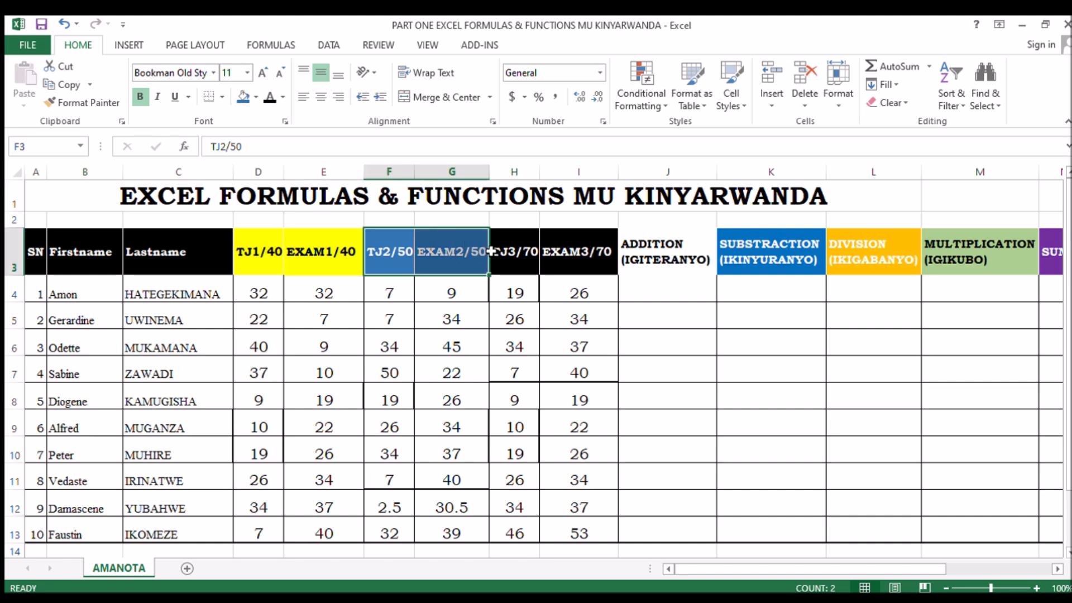
{"action": "left_click_drag", "start_coordinate": [502, 253], "coordinate": [579, 256]}
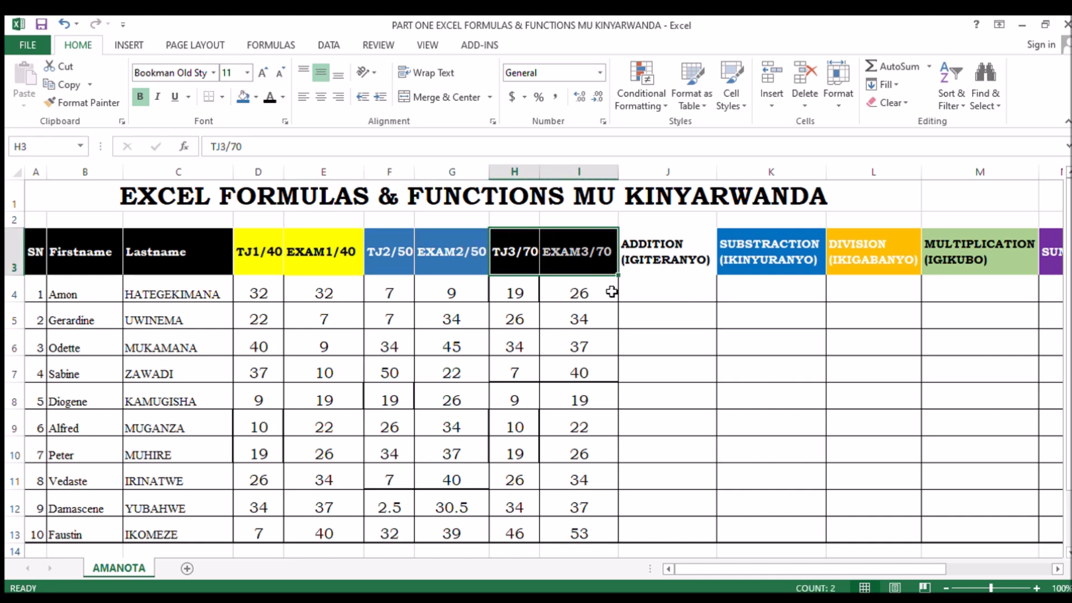
{"action": "left_click", "coordinate": [606, 342]}
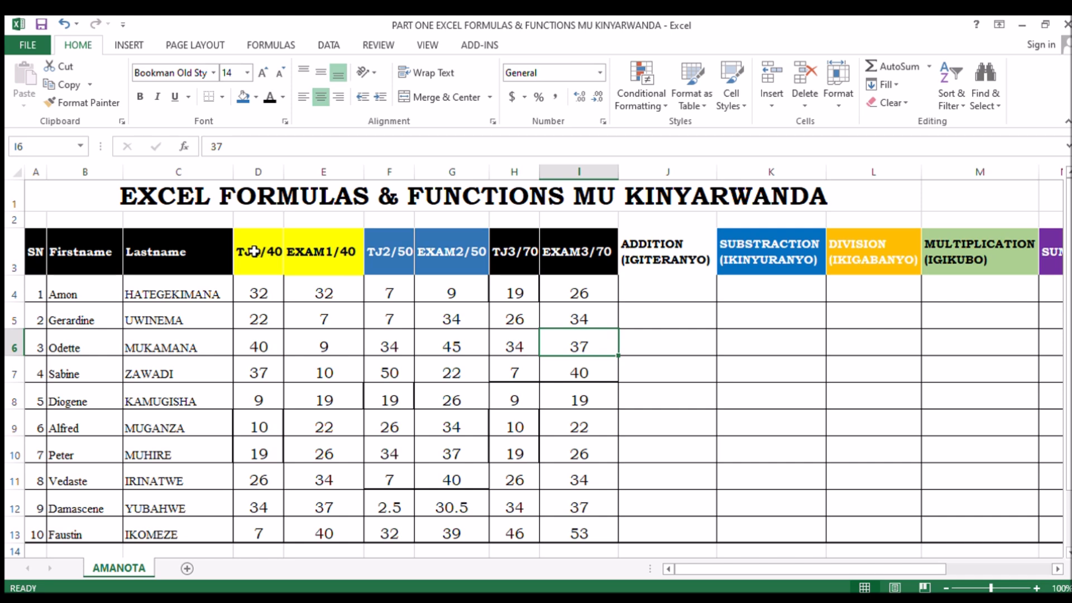
{"action": "left_click_drag", "start_coordinate": [252, 251], "coordinate": [302, 253]}
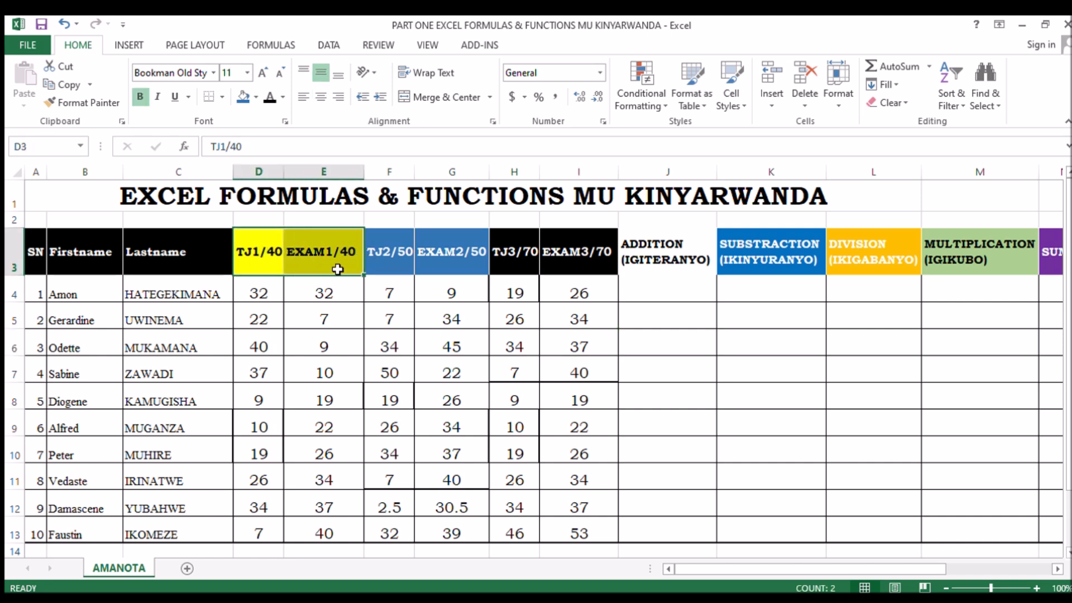
{"action": "left_click", "coordinate": [461, 262]}
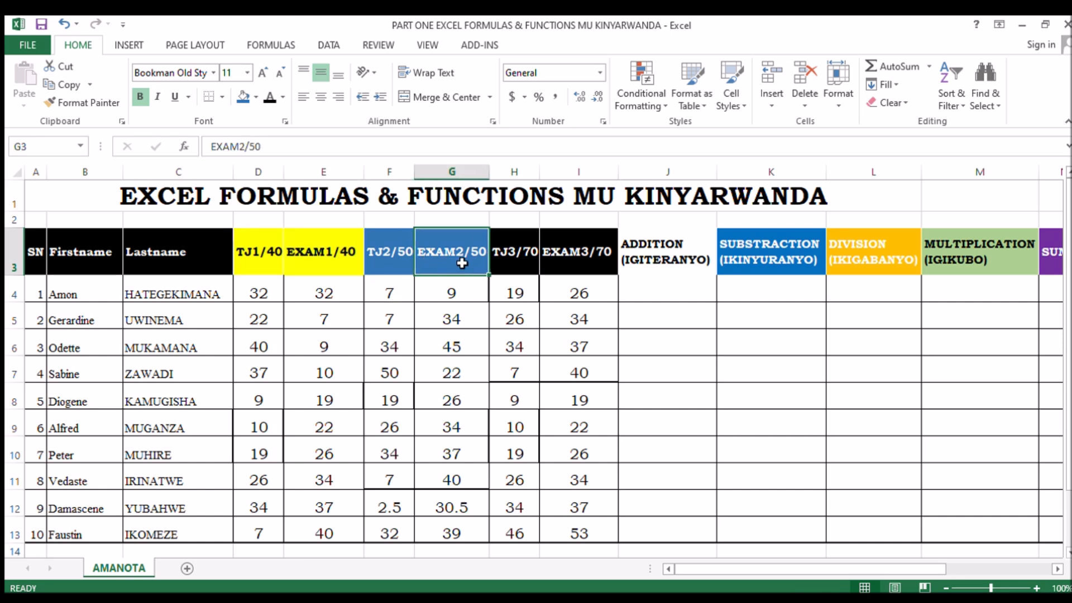
{"action": "left_click", "coordinate": [647, 286]}
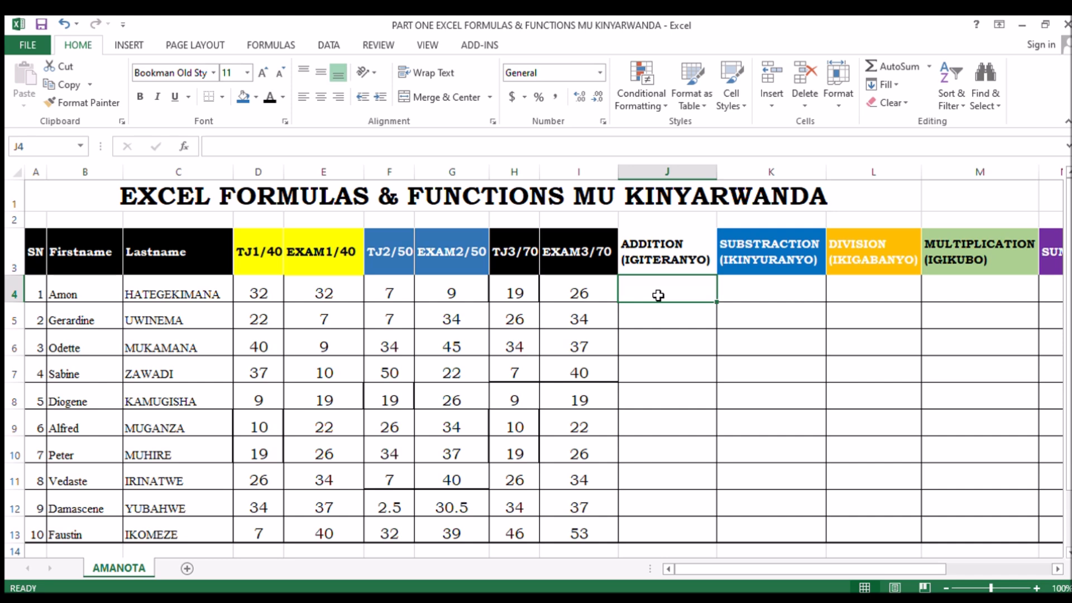
{"action": "type", "text": "="}
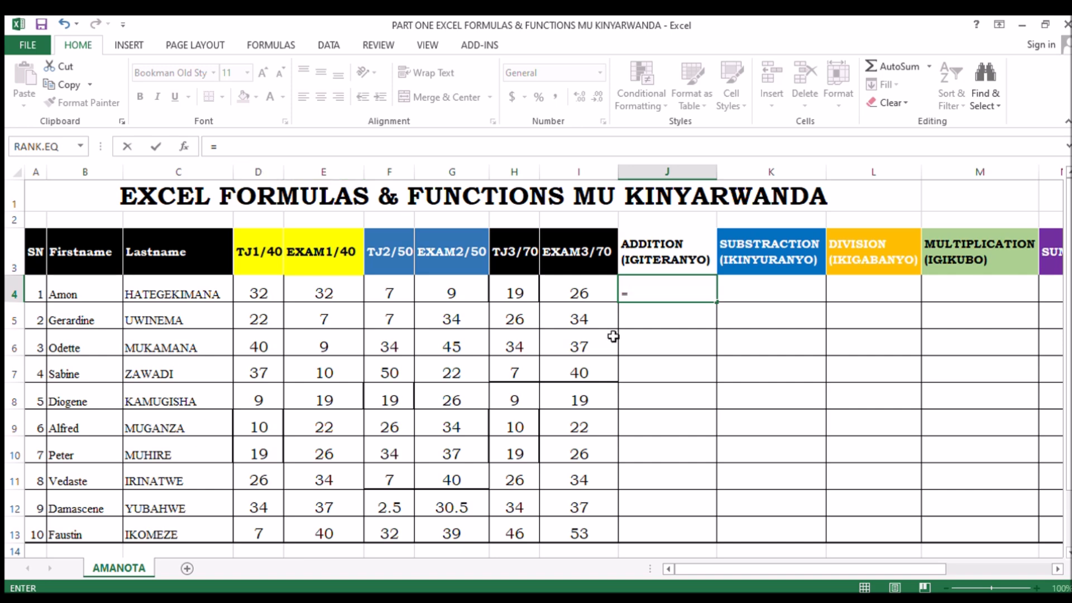
{"action": "key", "text": "BackSpace"}
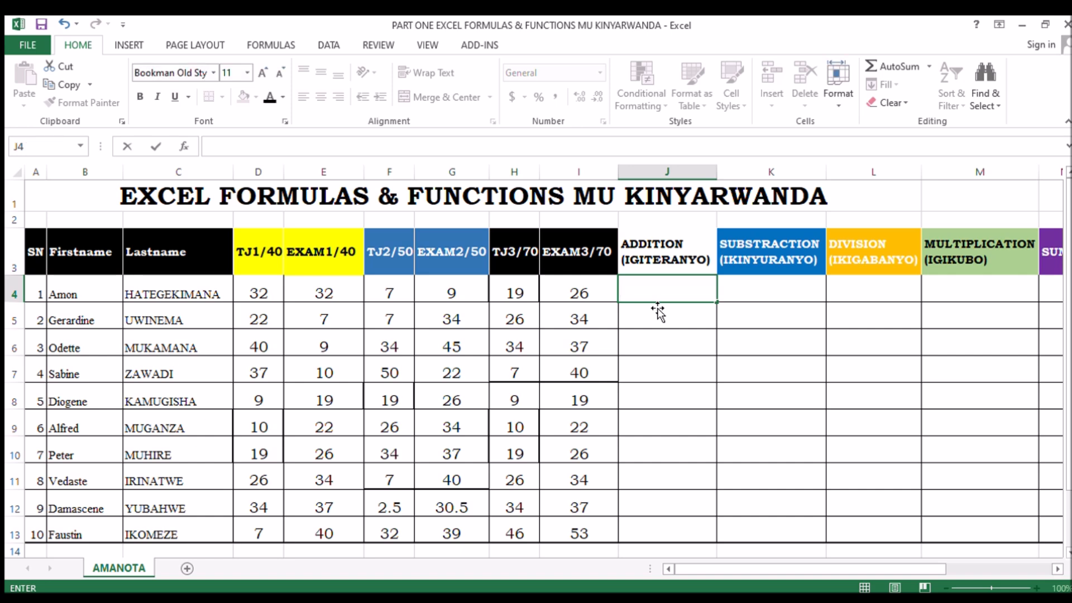
{"action": "left_click", "coordinate": [656, 347]}
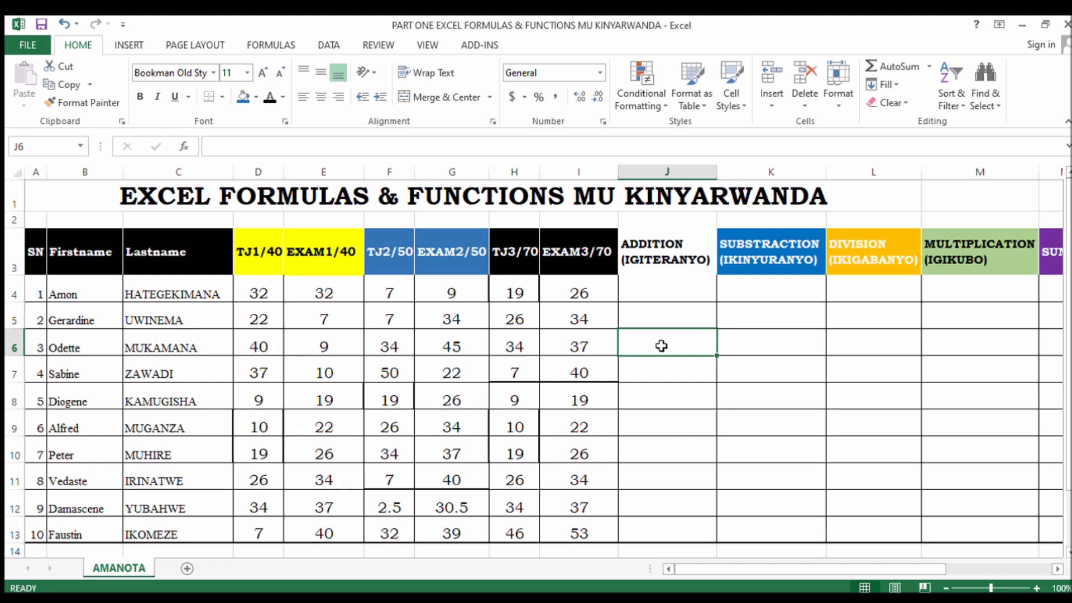
{"action": "left_click", "coordinate": [249, 106]}
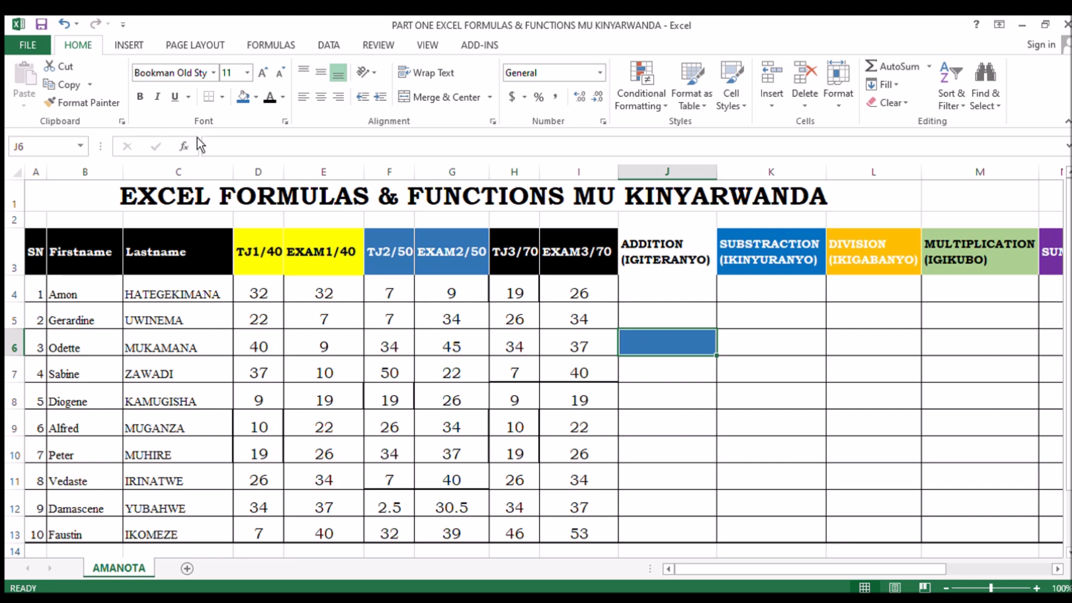
{"action": "left_click", "coordinate": [69, 26]}
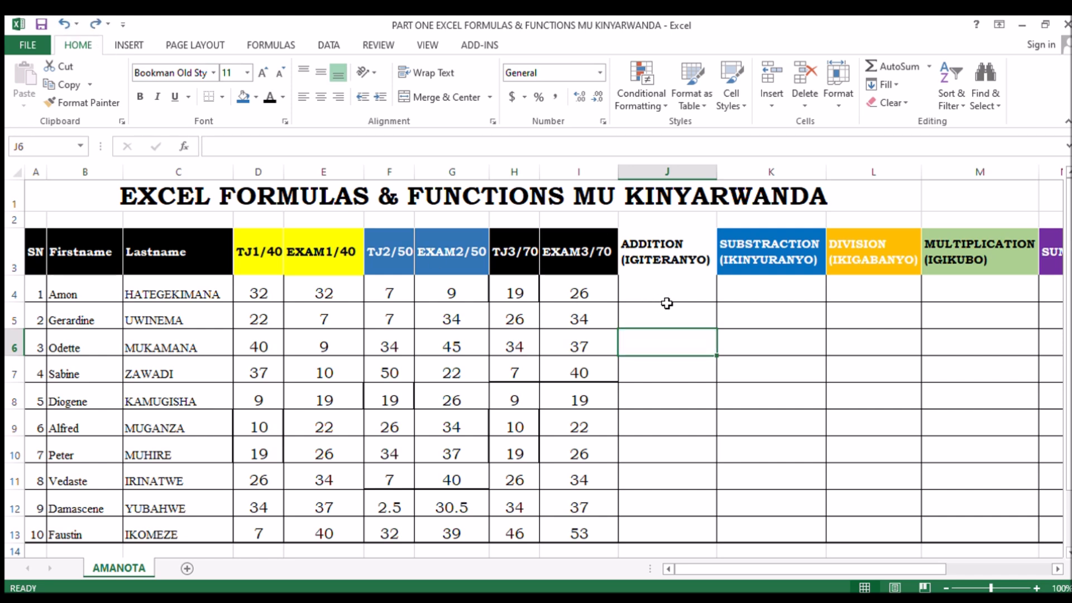
- Try the range formula =D4:I4 in cell J4 of the ADDITION column and undo the entry
{"action": "left_click", "coordinate": [648, 288]}
{"action": "type", "text": "="}
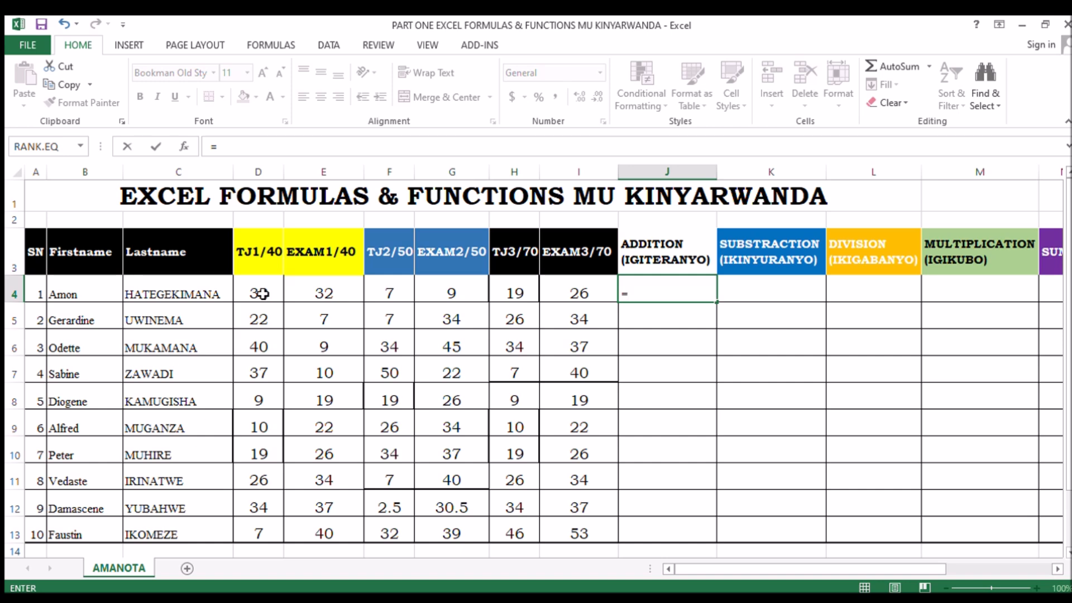
{"action": "left_click_drag", "start_coordinate": [263, 294], "coordinate": [555, 292]}
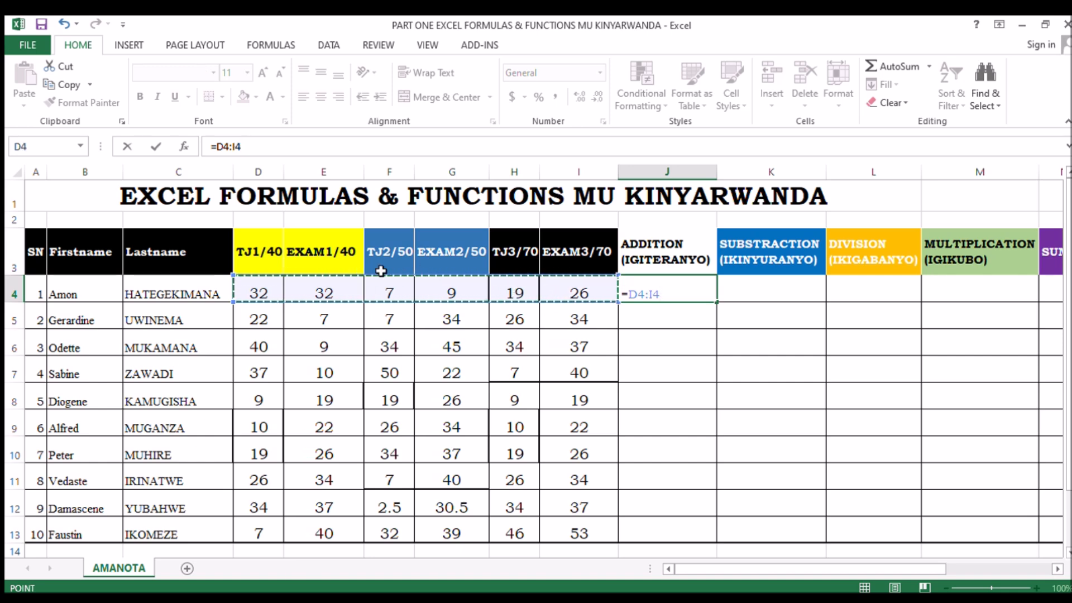
{"action": "key", "text": "BackSpace"}
{"action": "key", "text": "BackSpace"}
{"action": "key", "text": "BackSpace"}
{"action": "key", "text": "BackSpace"}
{"action": "key", "text": "BackSpace"}
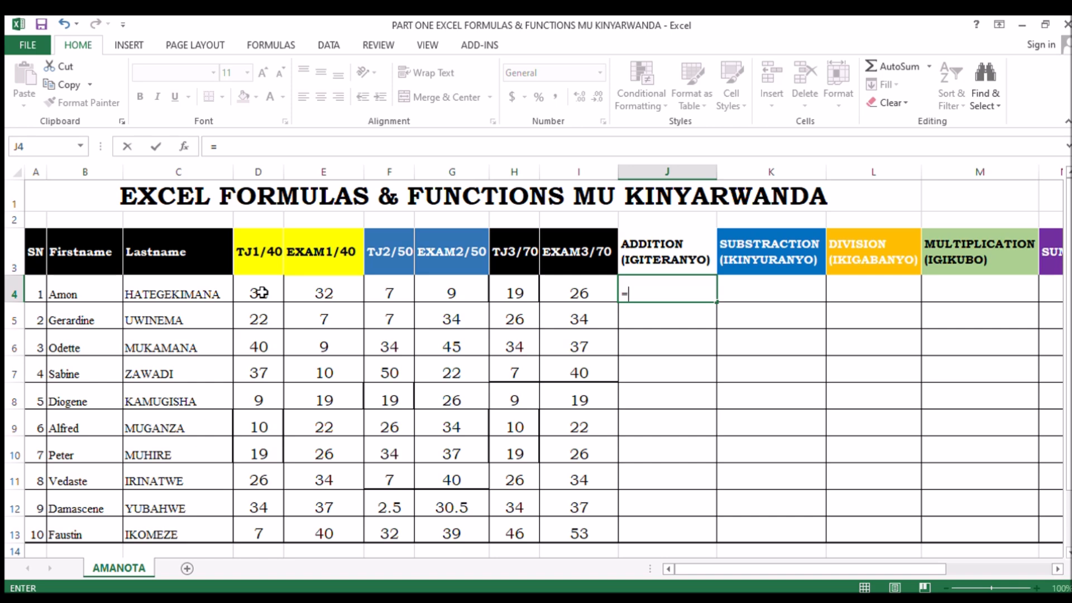
{"action": "left_click_drag", "start_coordinate": [260, 292], "coordinate": [567, 292]}
{"action": "key", "text": "Return"}
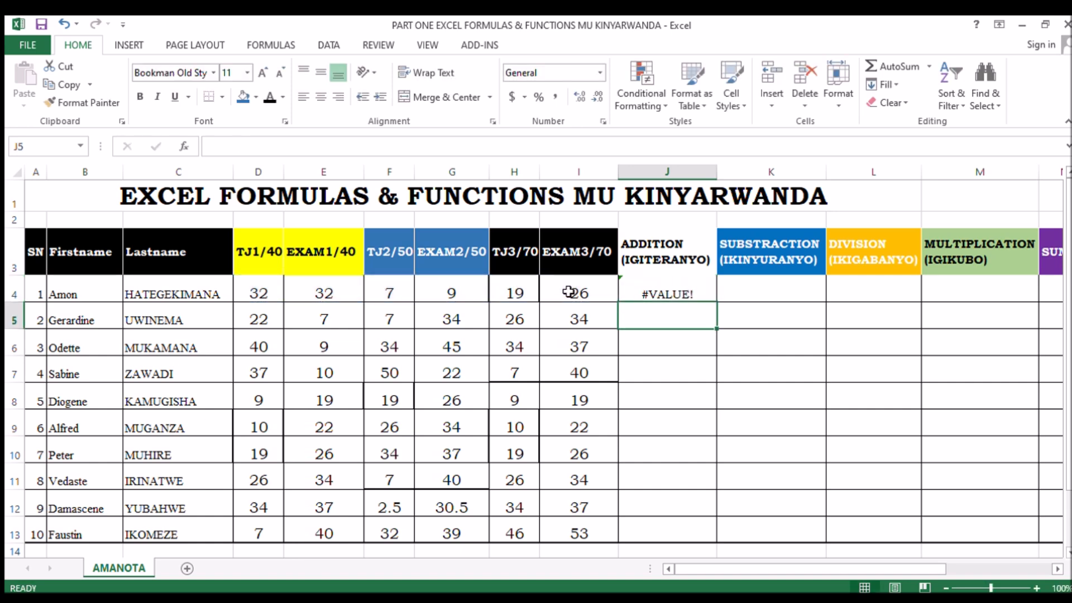
{"action": "key", "text": "ctrl+z"}
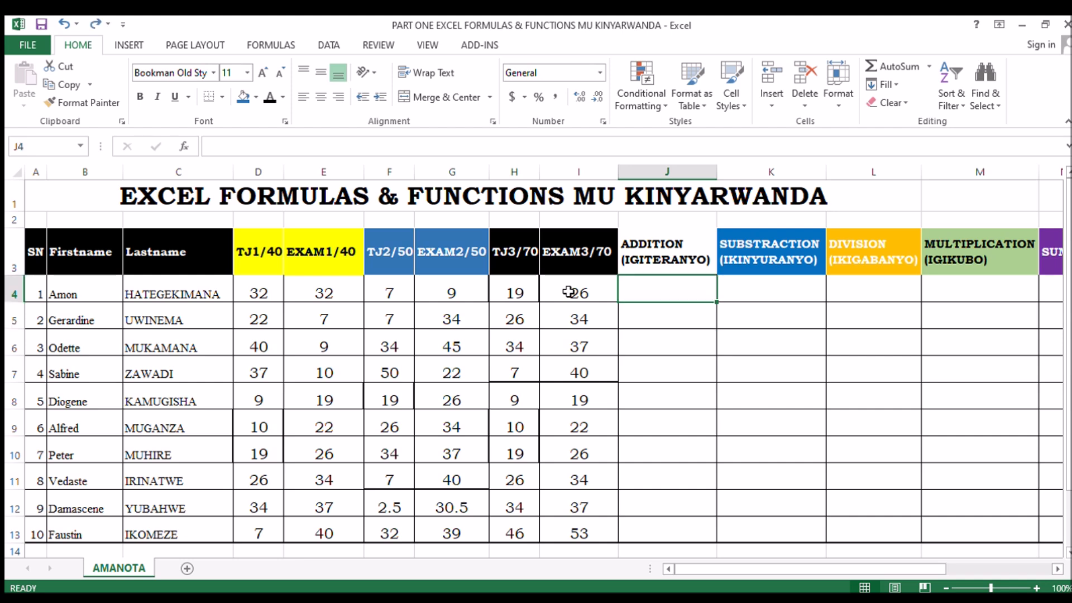
- Enter the formula =D4+E4+F4+G4+H4+I4 in cell J4 of the ADDITION column
{"action": "type", "text": "="}
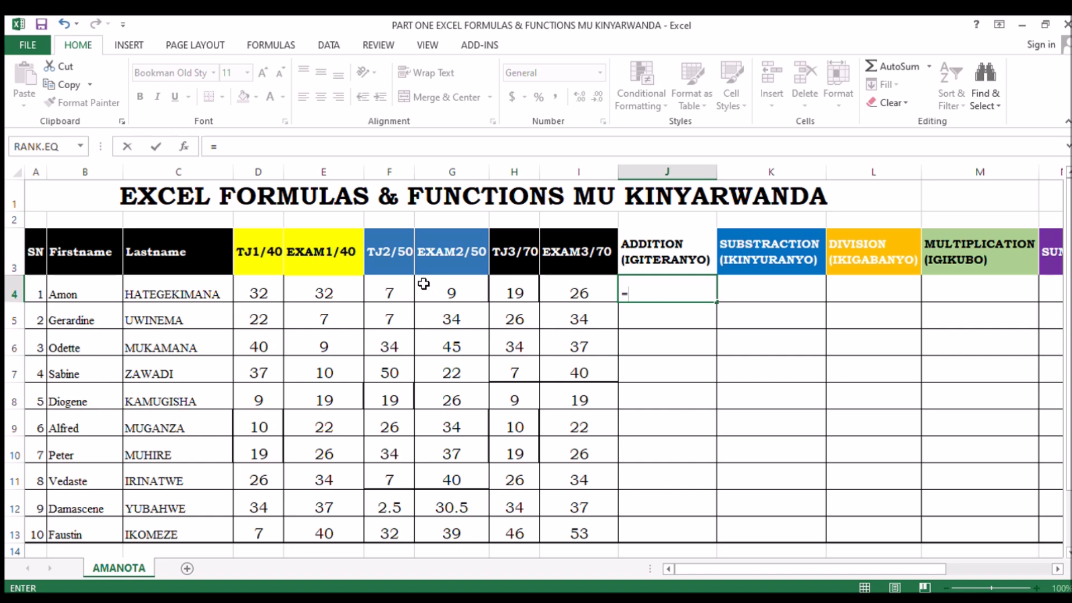
{"action": "left_click", "coordinate": [259, 292]}
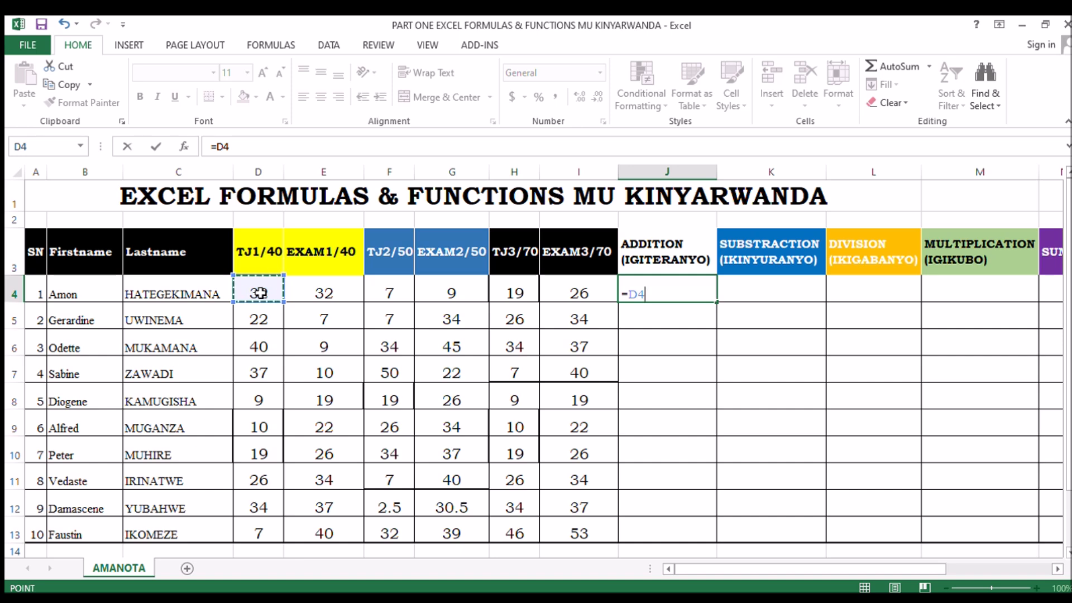
{"action": "type", "text": "+"}
{"action": "left_click", "coordinate": [323, 296]}
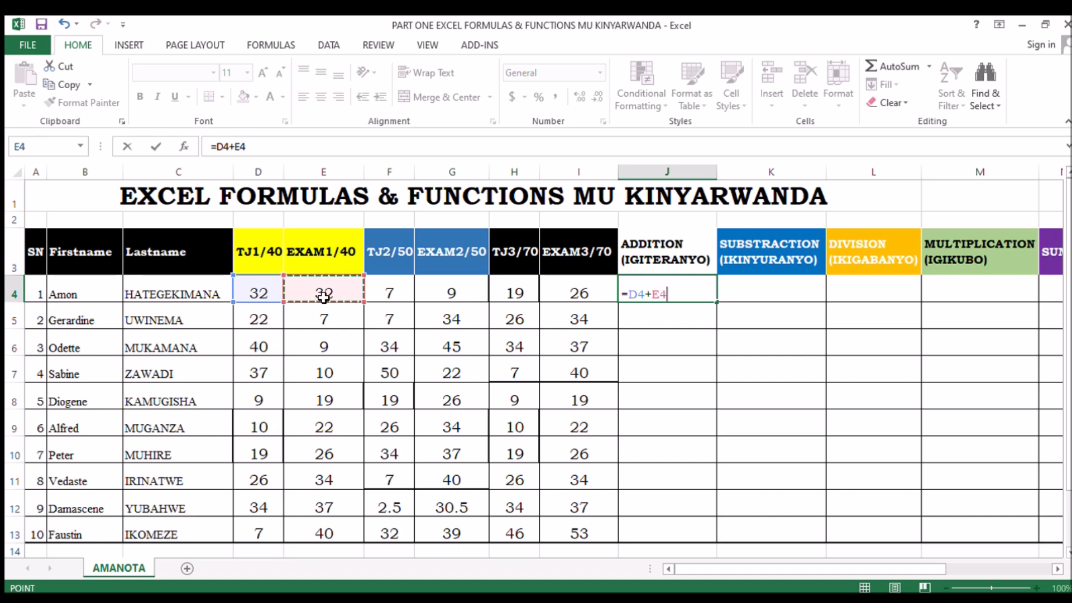
{"action": "type", "text": "+"}
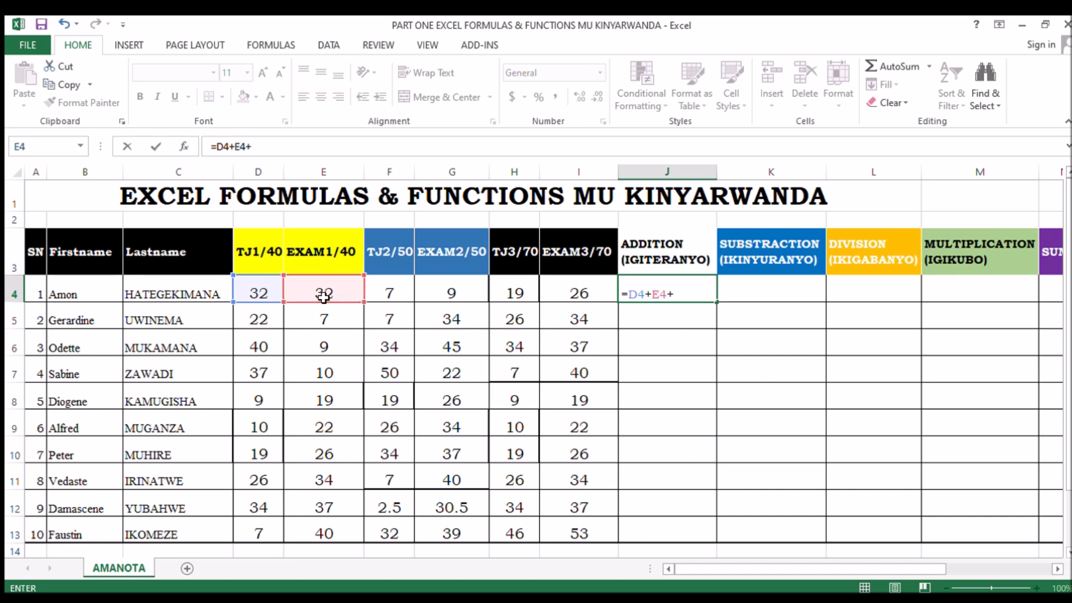
{"action": "left_click", "coordinate": [380, 294]}
{"action": "type", "text": "+"}
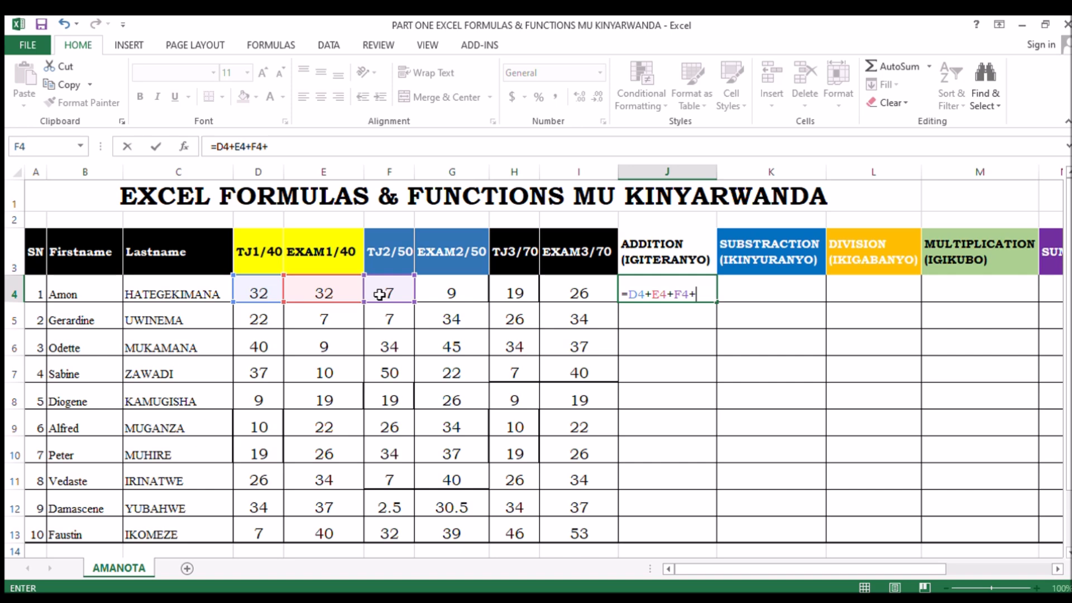
{"action": "left_click", "coordinate": [439, 295]}
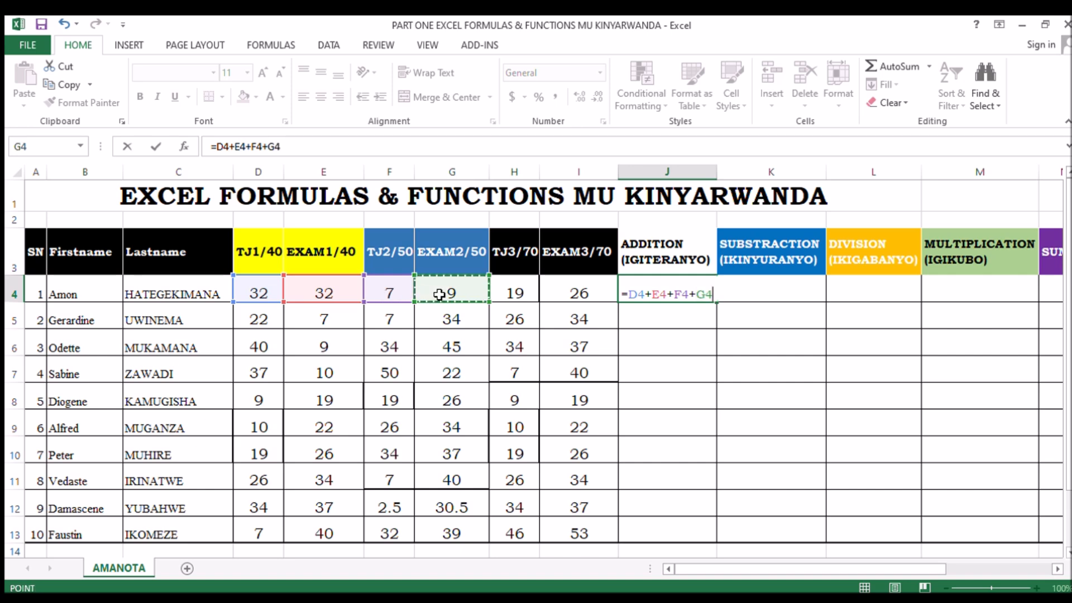
{"action": "type", "text": "+"}
{"action": "left_click", "coordinate": [500, 294]}
{"action": "type", "text": "+"}
{"action": "left_click", "coordinate": [567, 296]}
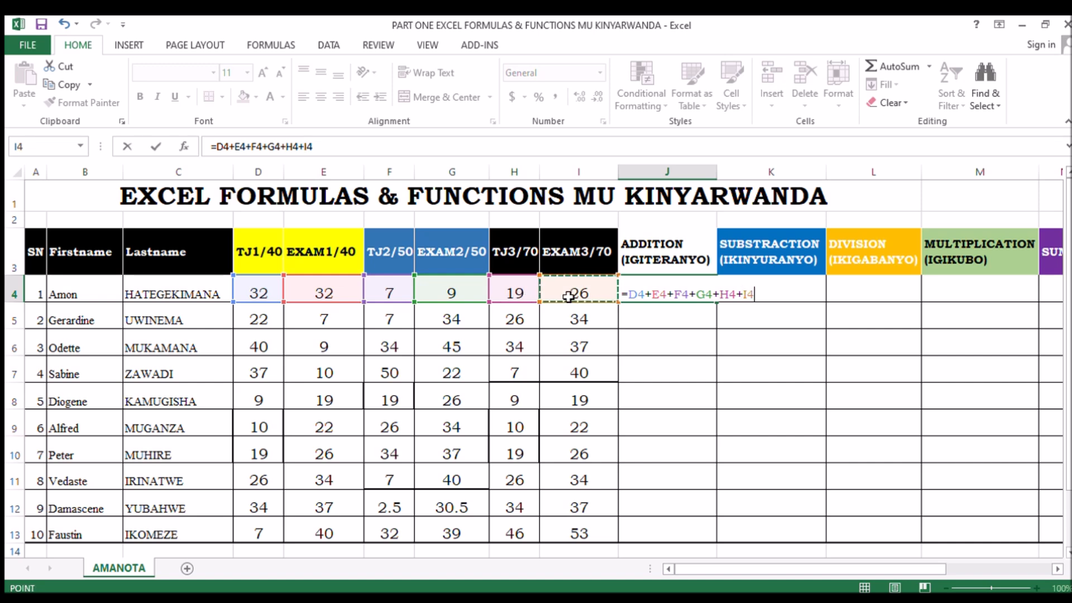
{"action": "type", "text": "+"}
{"action": "key", "text": "Return"}
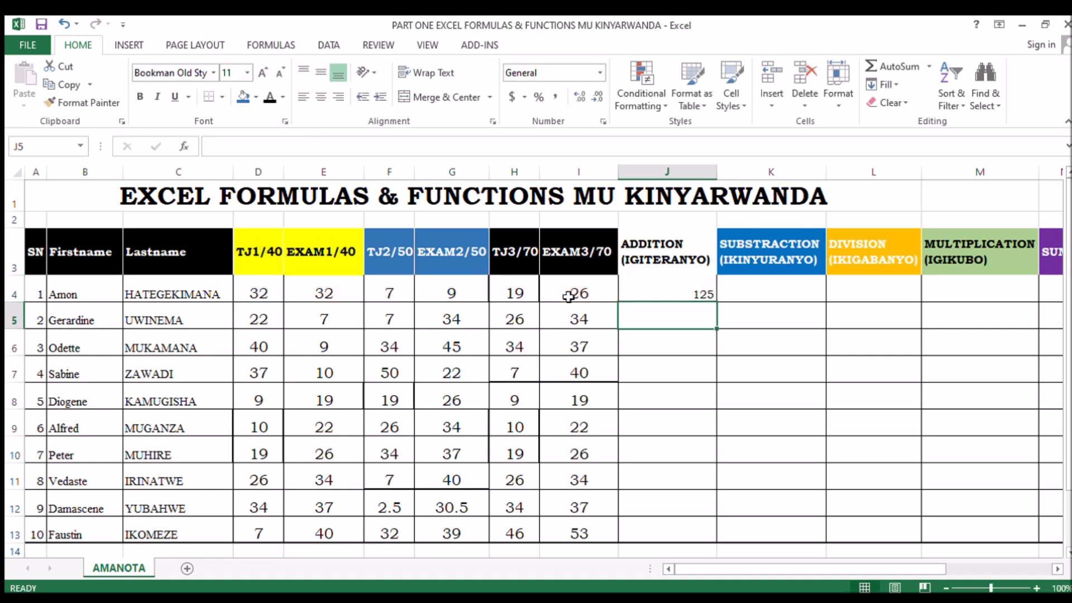
- Try filling the addition formula from J4 down to J13 and undo the fill
{"action": "left_click", "coordinate": [691, 294]}
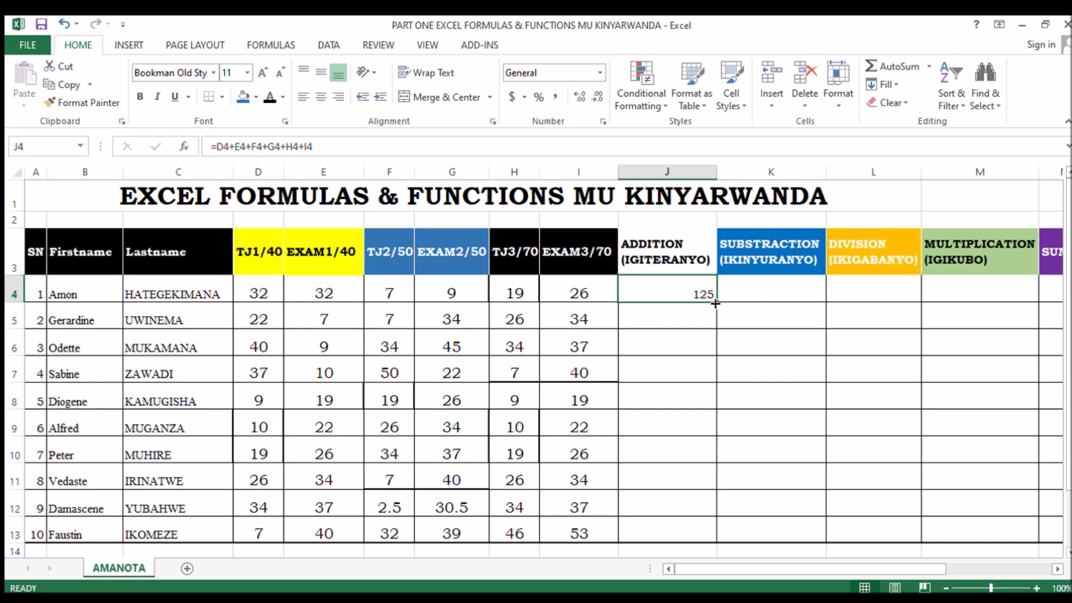
{"action": "left_click_drag", "start_coordinate": [687, 318], "coordinate": [682, 408]}
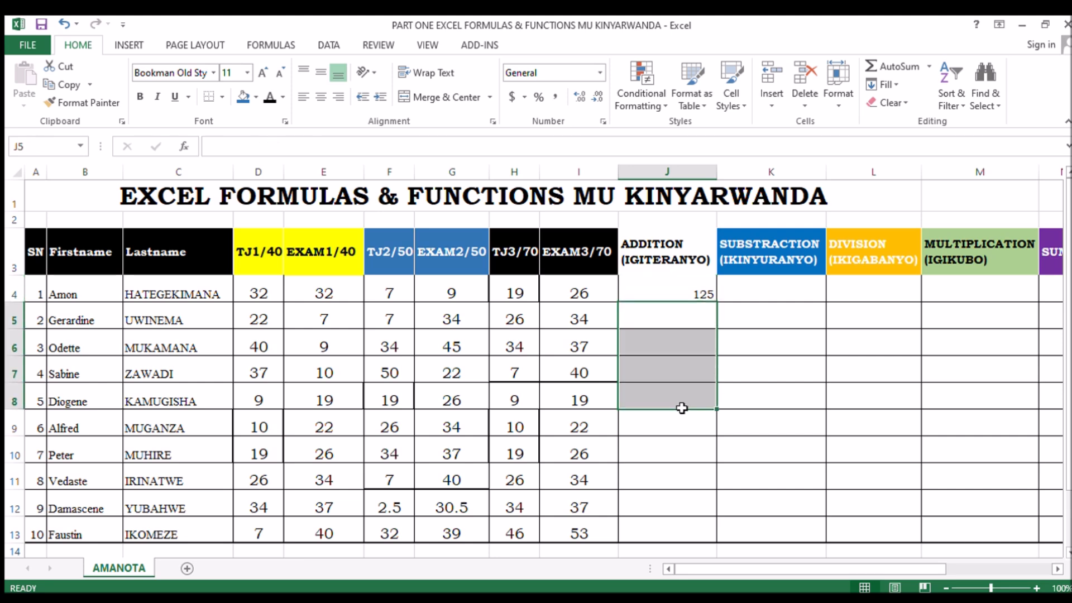
{"action": "left_click", "coordinate": [700, 294]}
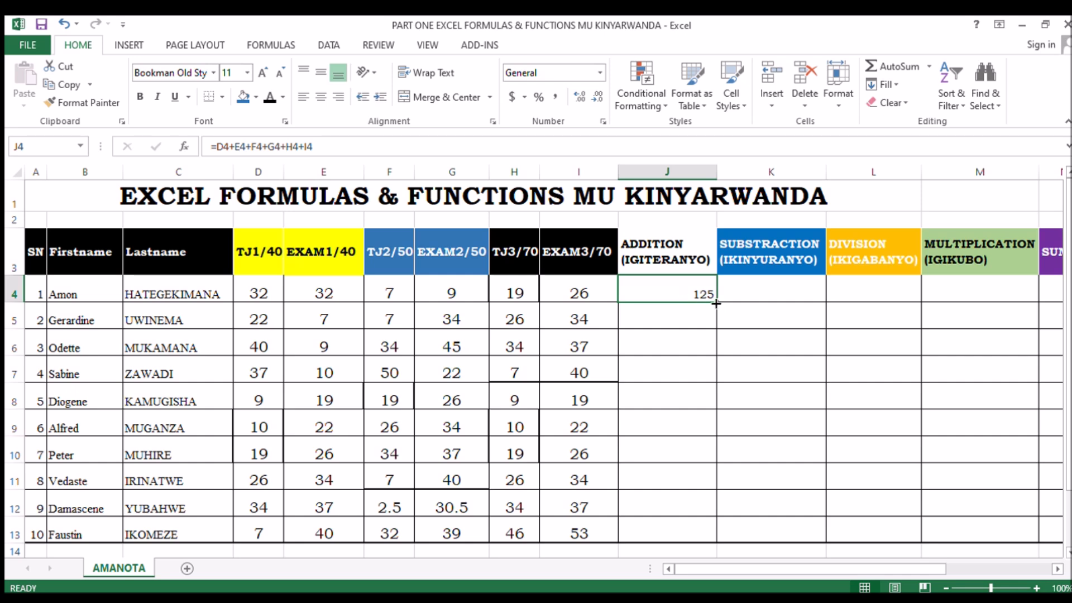
{"action": "double_click", "coordinate": [716, 304]}
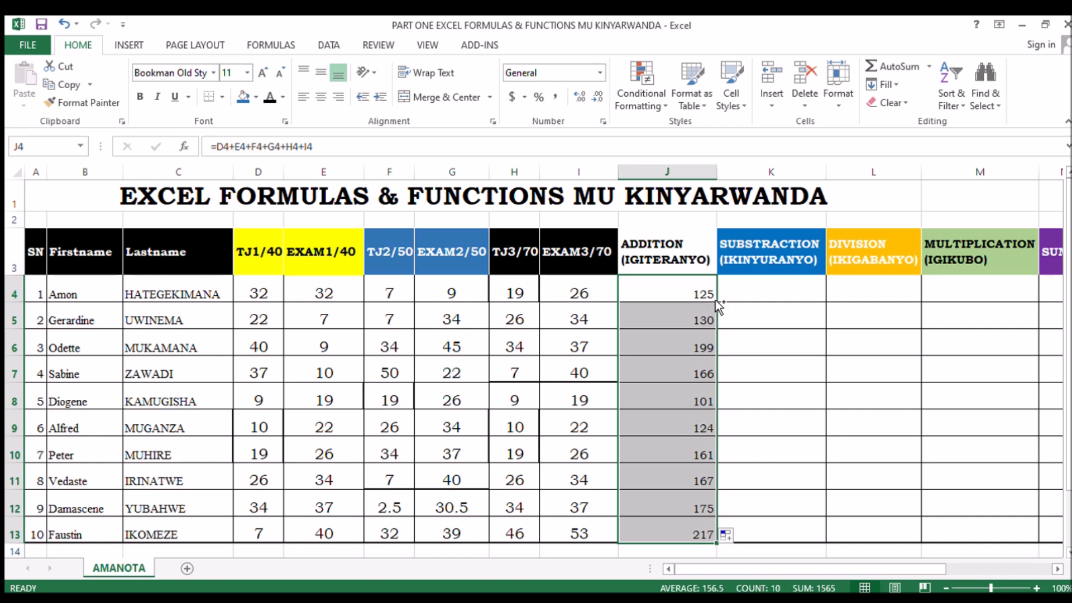
{"action": "key", "text": "ctrl+z"}
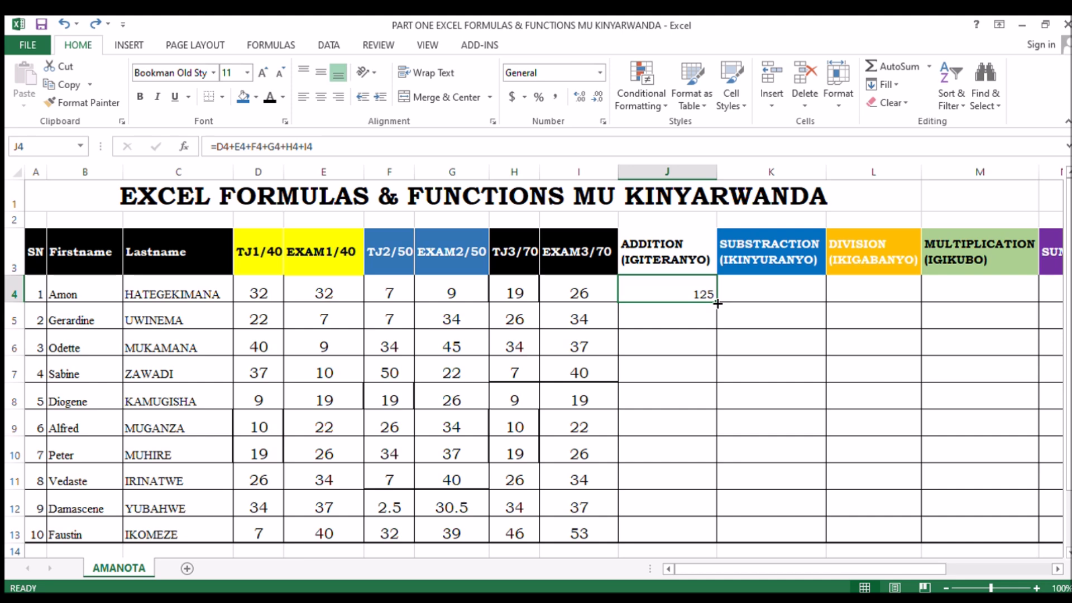
- Copy the addition formula from J4 down through J13 for all ten students
{"action": "left_click_drag", "start_coordinate": [715, 303], "coordinate": [707, 534]}
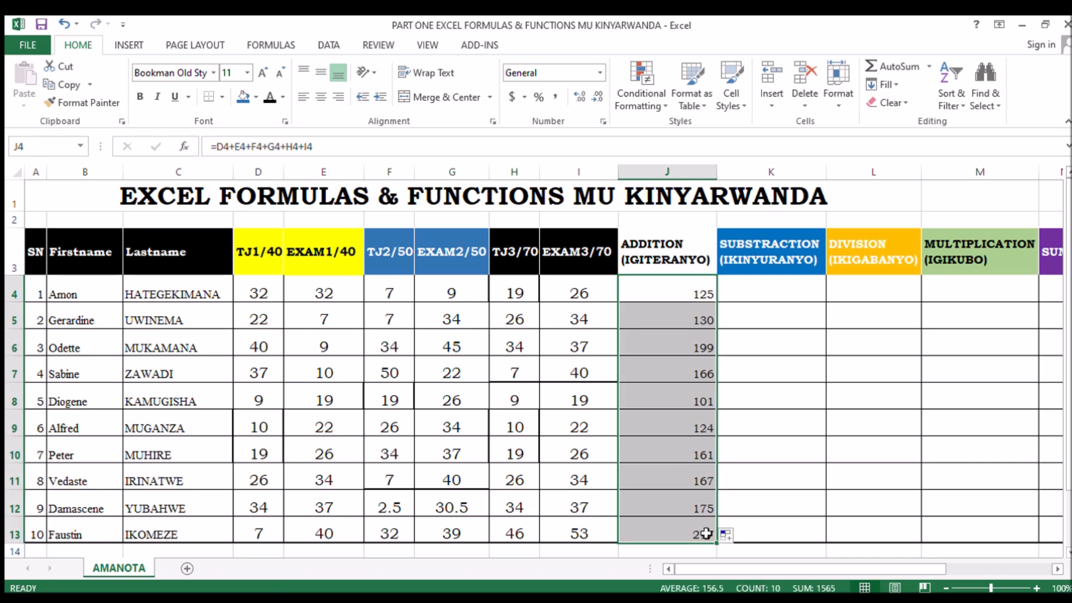
{"action": "left_click", "coordinate": [757, 514]}
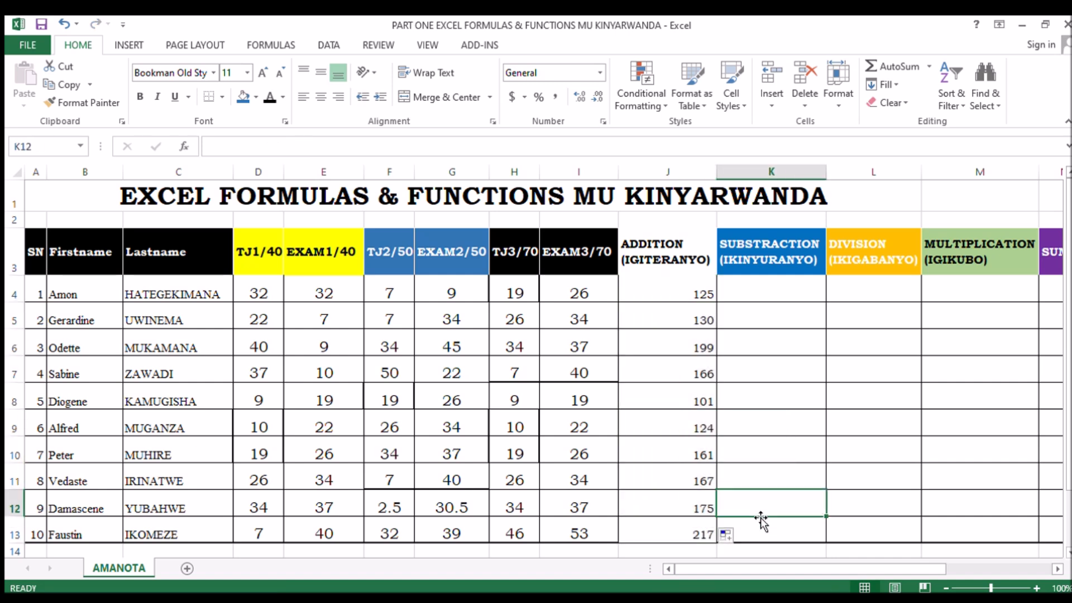
- Give the first student's ADDITION result in J4 a red fill and make it bold
{"action": "left_click", "coordinate": [767, 289]}
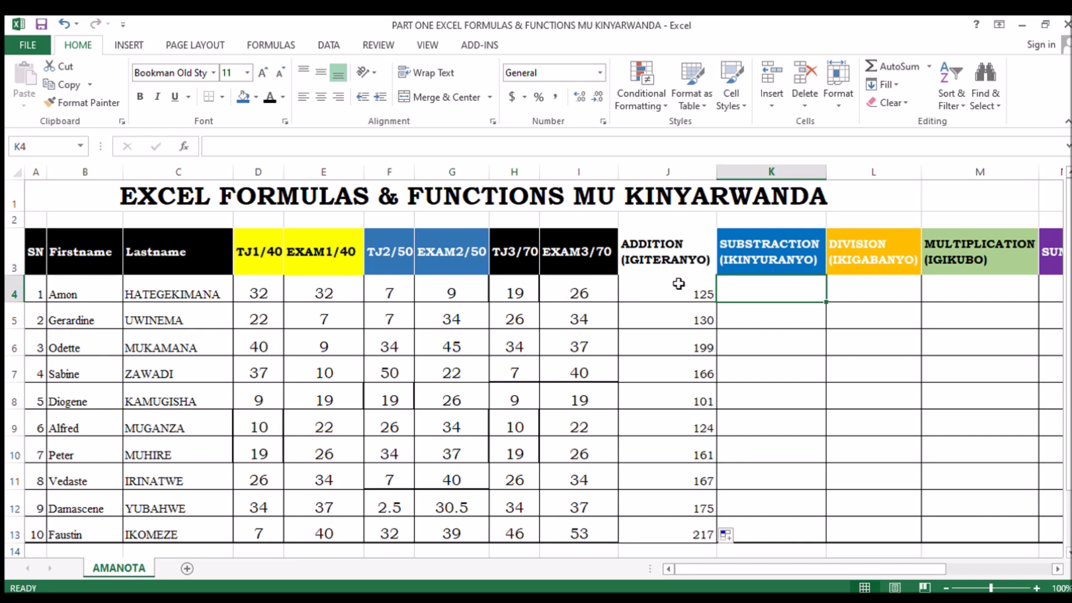
{"action": "left_click", "coordinate": [707, 295]}
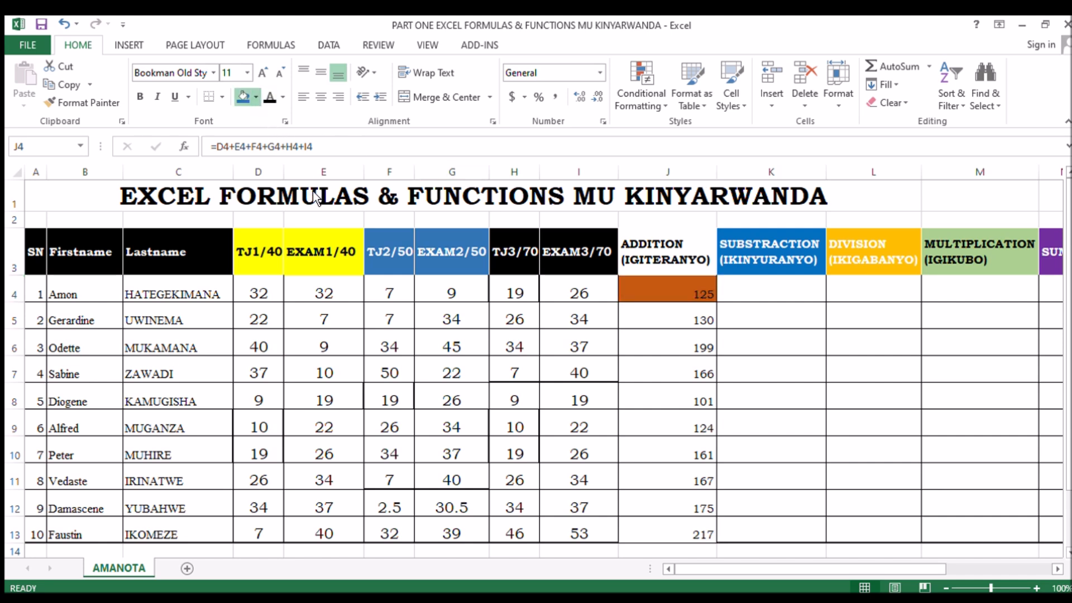
{"action": "left_click", "coordinate": [257, 222]}
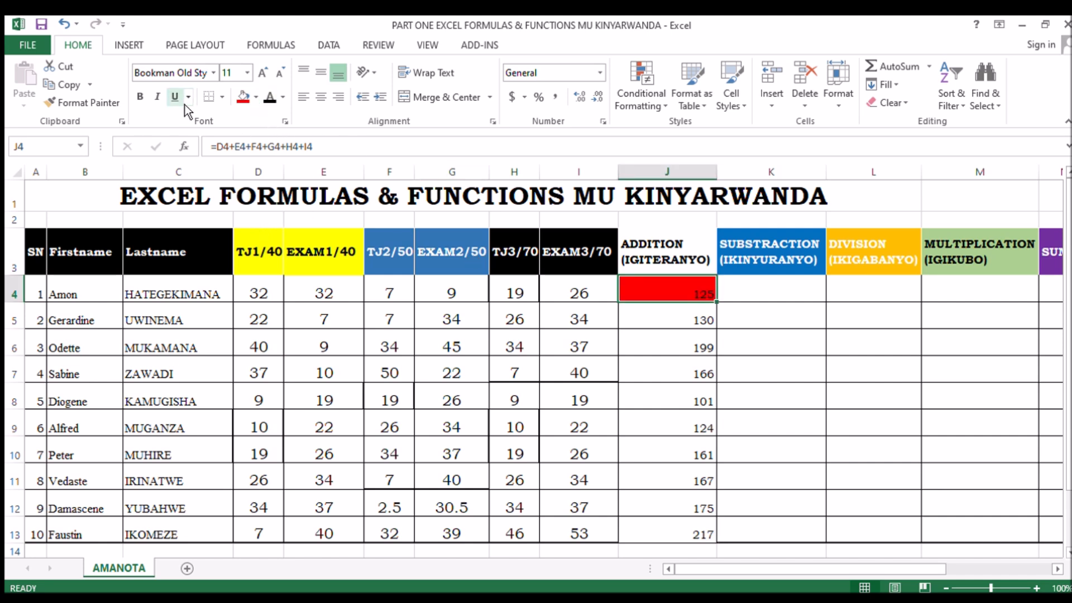
{"action": "left_click", "coordinate": [142, 100]}
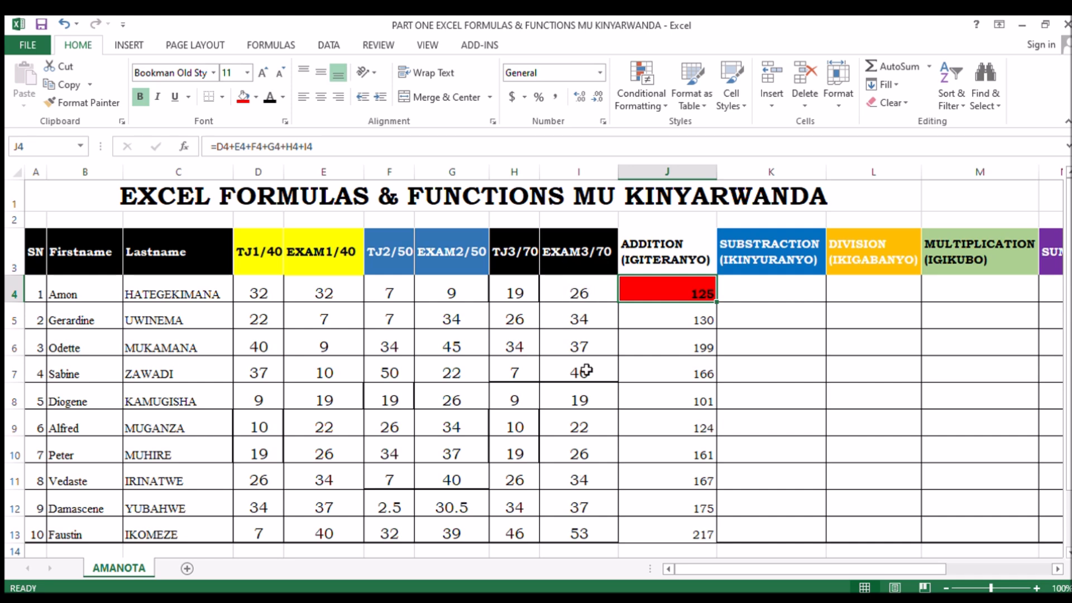
- Enter =J4-I4 in cell K4 of the SUBSTRACTION column and fill it down through K13
{"action": "left_click", "coordinate": [771, 292]}
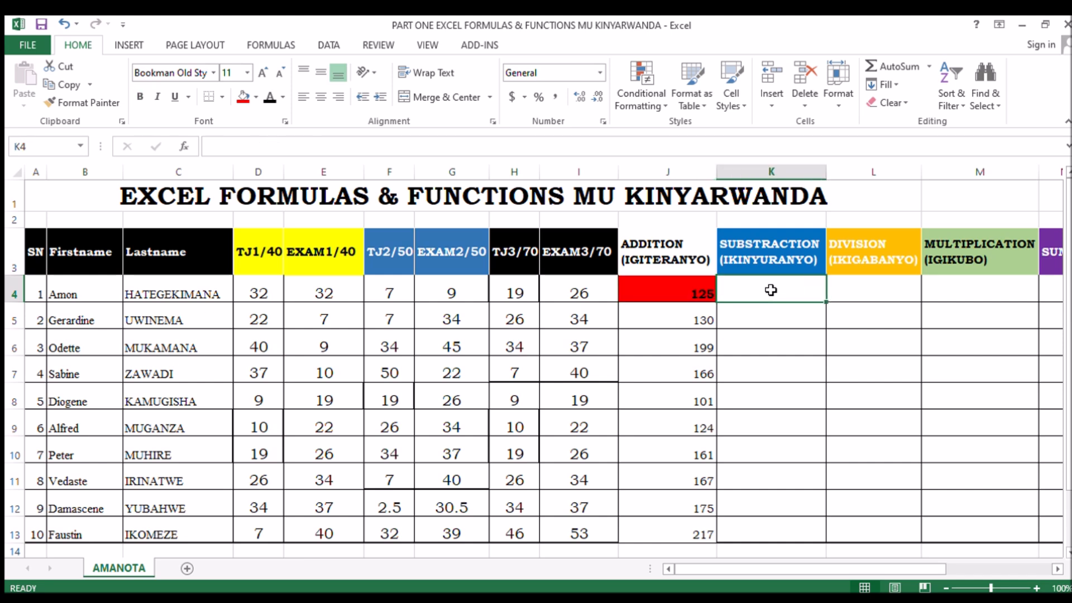
{"action": "type", "text": "="}
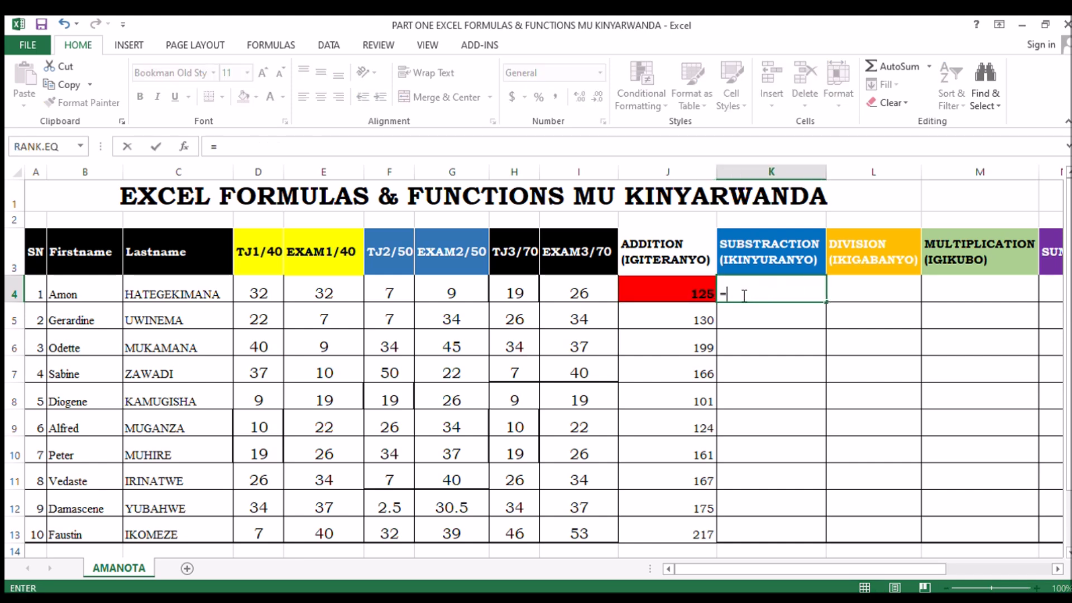
{"action": "left_click", "coordinate": [699, 292]}
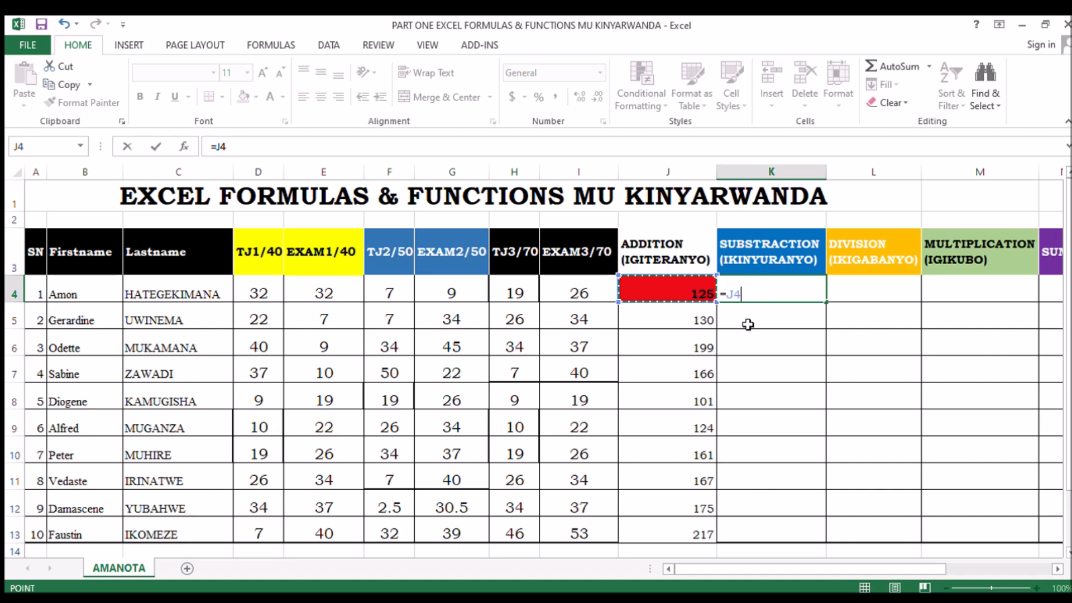
{"action": "type", "text": "-"}
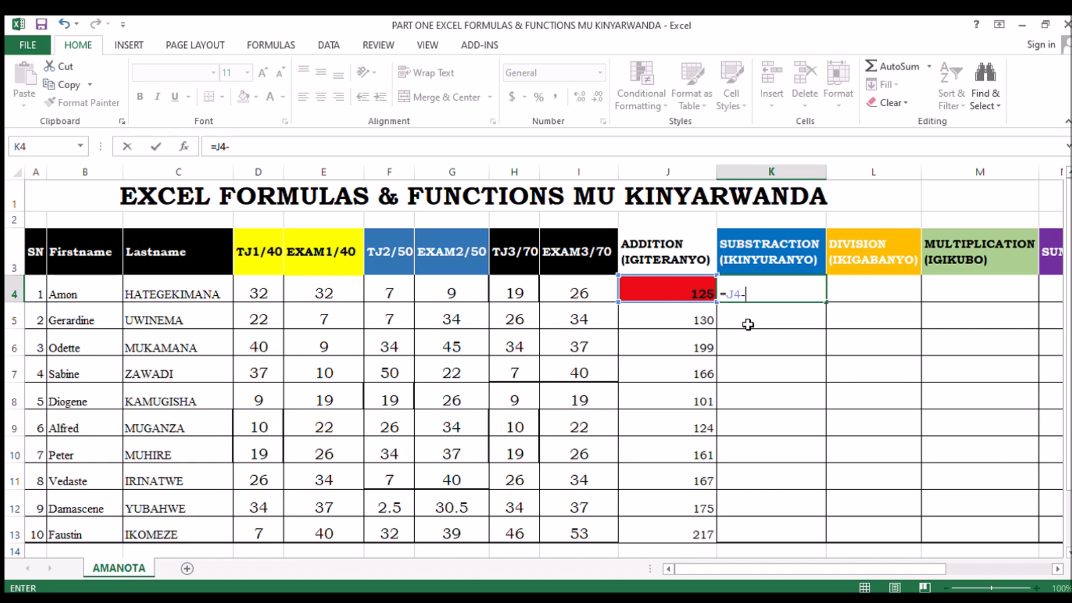
{"action": "left_click", "coordinate": [593, 295]}
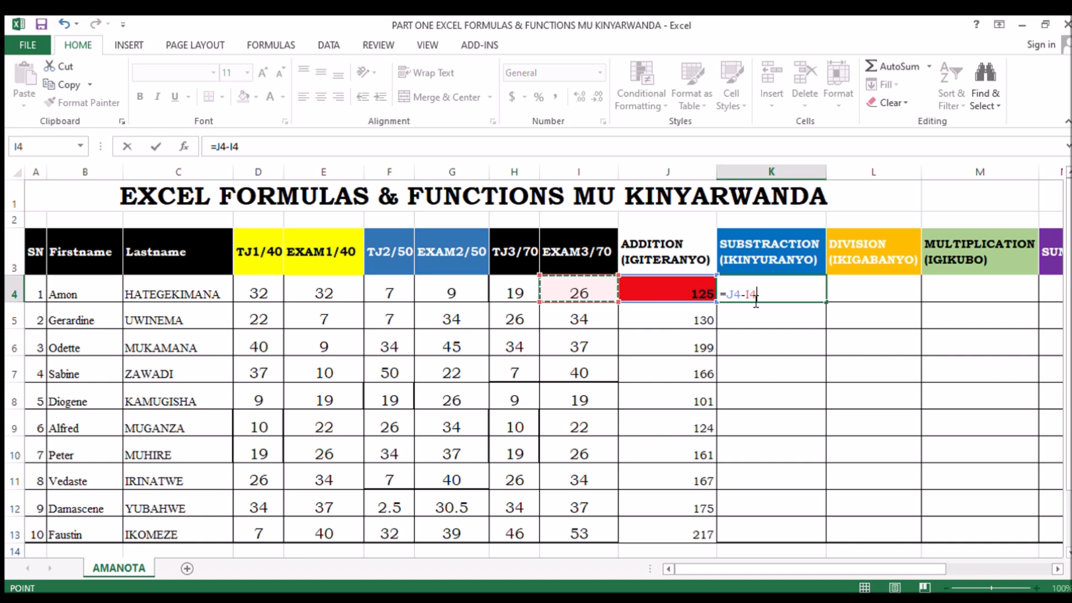
{"action": "key", "text": "Return"}
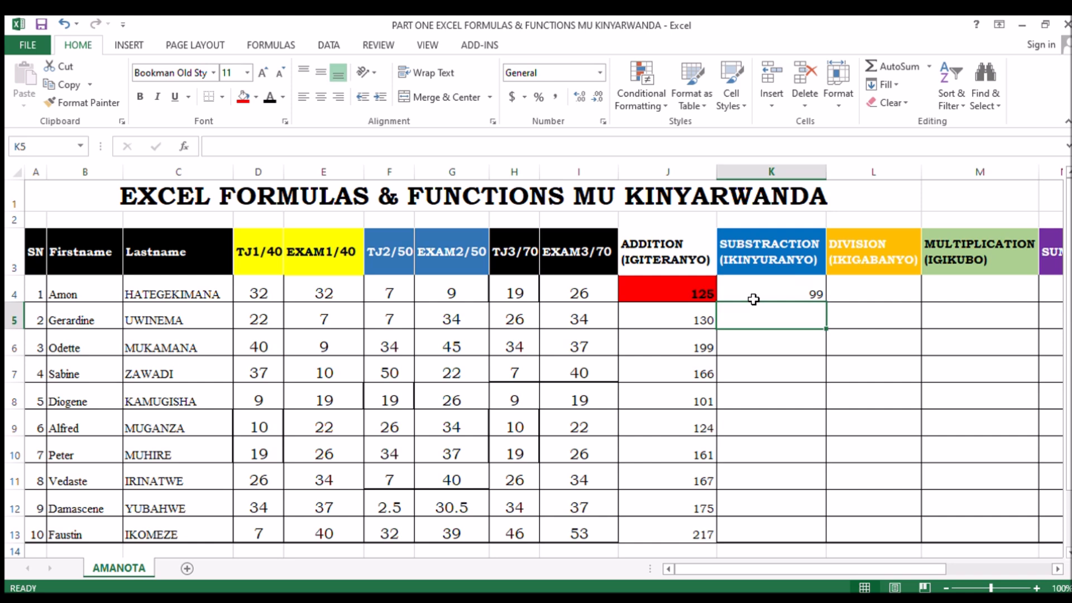
{"action": "left_click", "coordinate": [795, 293]}
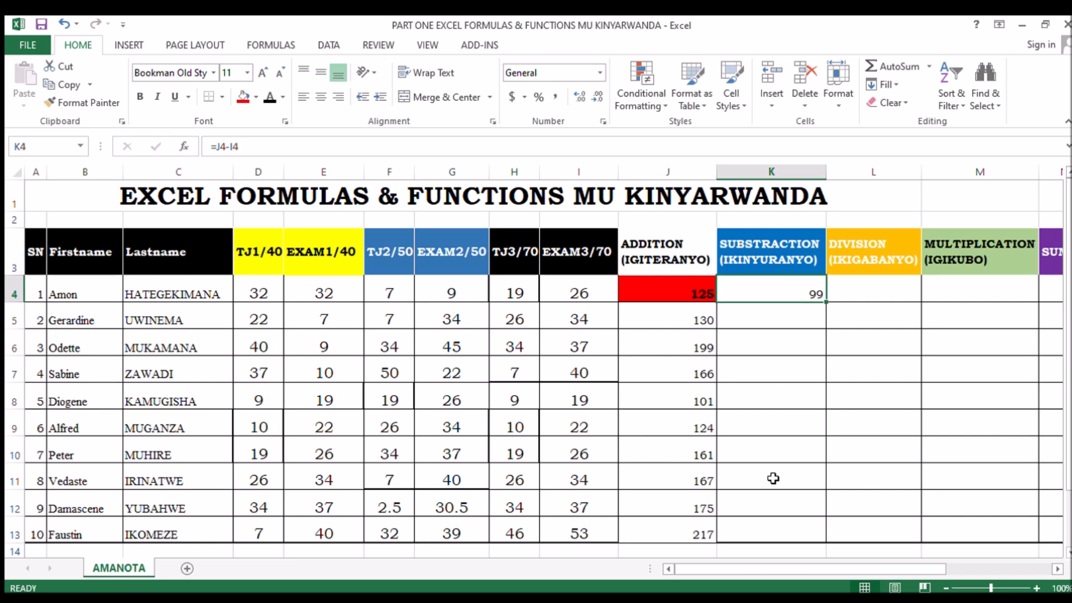
{"action": "double_click", "coordinate": [826, 304]}
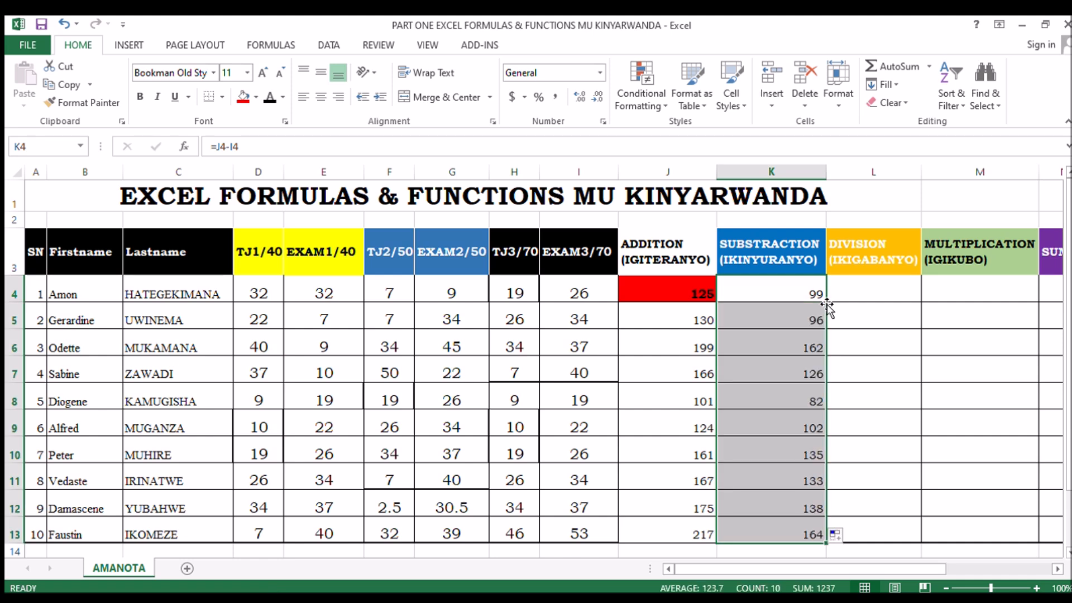
{"action": "left_click_drag", "start_coordinate": [776, 287], "coordinate": [775, 500]}
{"action": "left_click", "coordinate": [683, 286]}
{"action": "left_click_drag", "start_coordinate": [682, 286], "coordinate": [675, 491]}
{"action": "left_click_drag", "start_coordinate": [586, 291], "coordinate": [581, 459]}
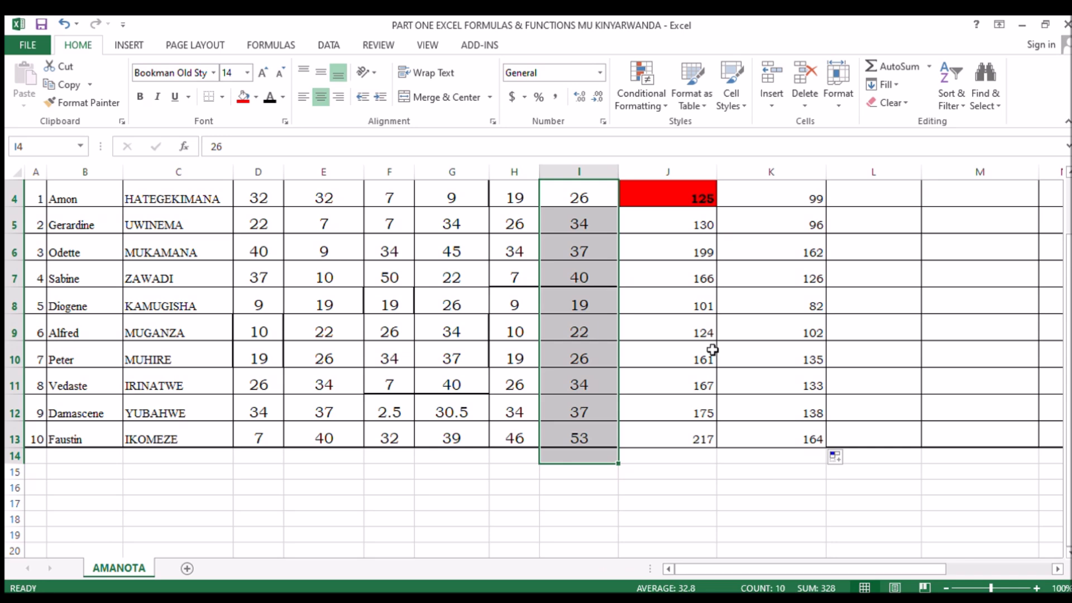
{"action": "scroll", "coordinate": [712, 350], "scroll_direction": "up", "scroll_amount": 1}
- Enter the formula =J4/K4 in cell L4 of the DIVISION column
{"action": "left_click", "coordinate": [879, 291]}
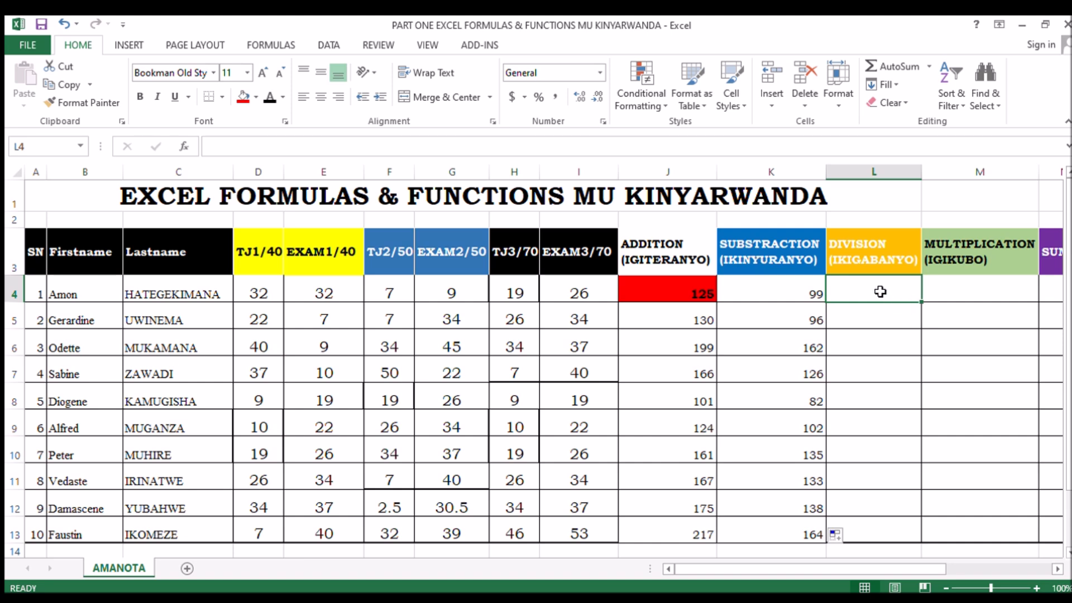
{"action": "type", "text": "="}
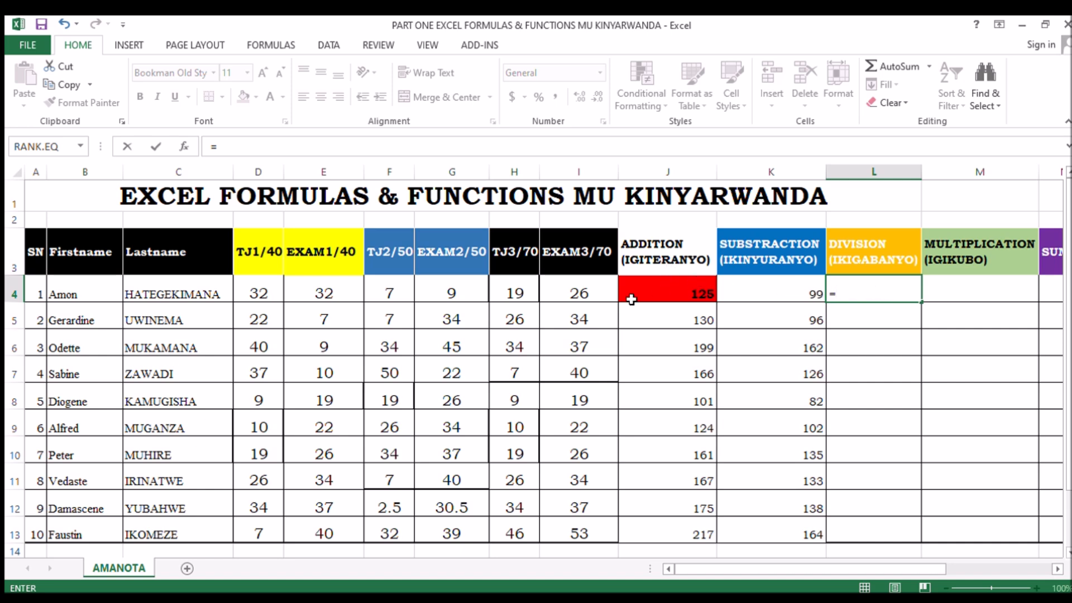
{"action": "left_click", "coordinate": [690, 294]}
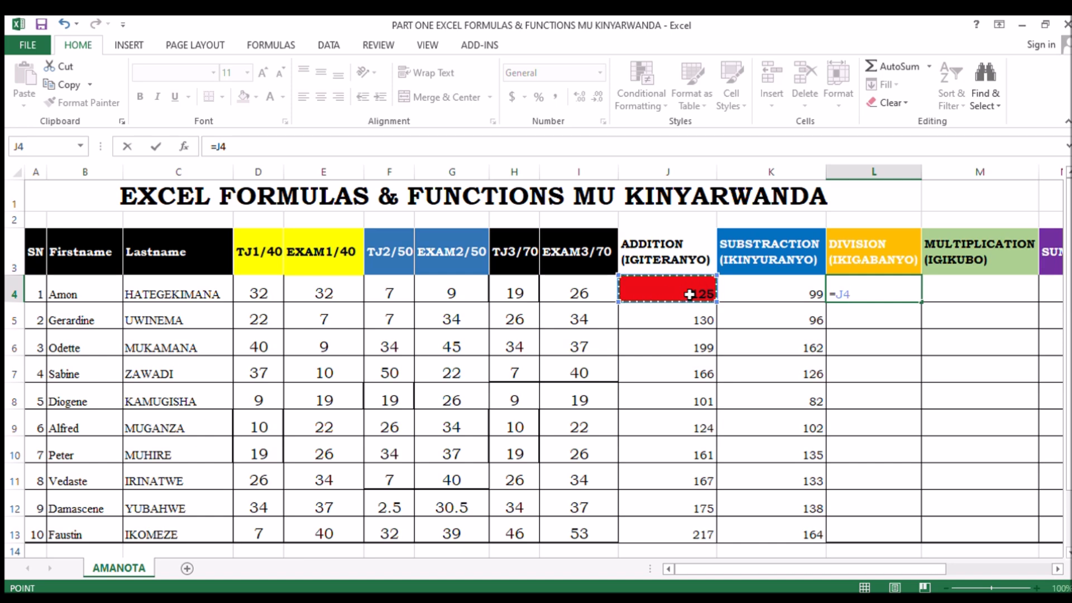
{"action": "type", "text": "/"}
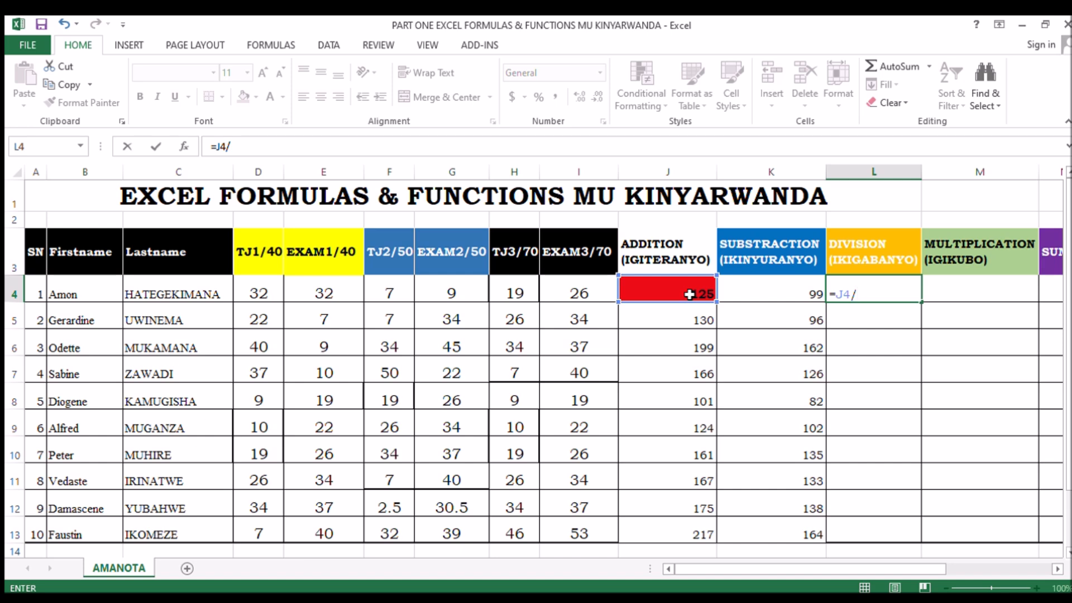
{"action": "left_click", "coordinate": [749, 293]}
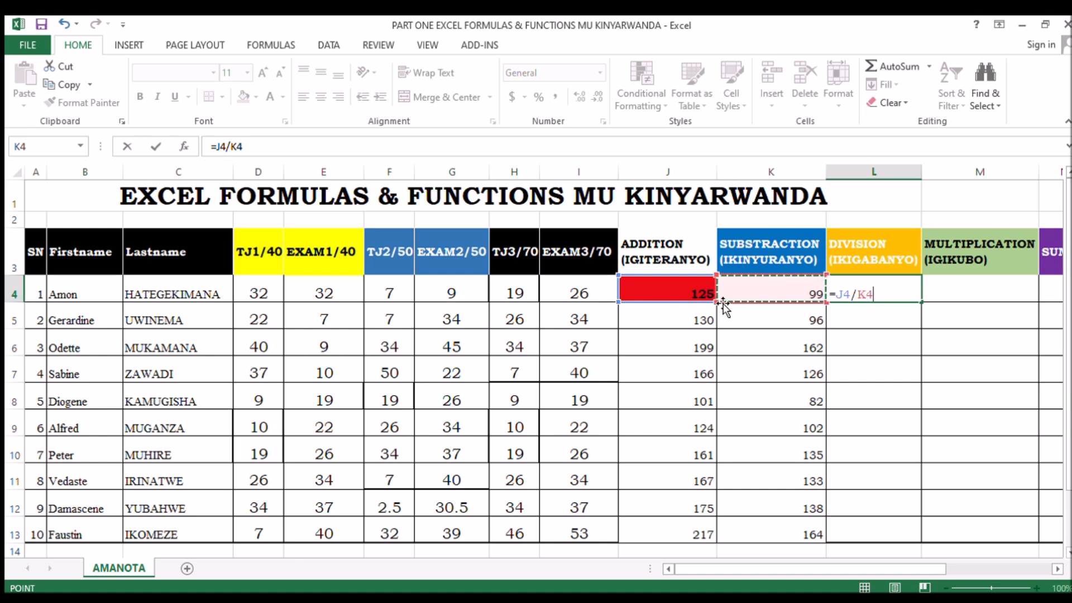
{"action": "key", "text": "Return"}
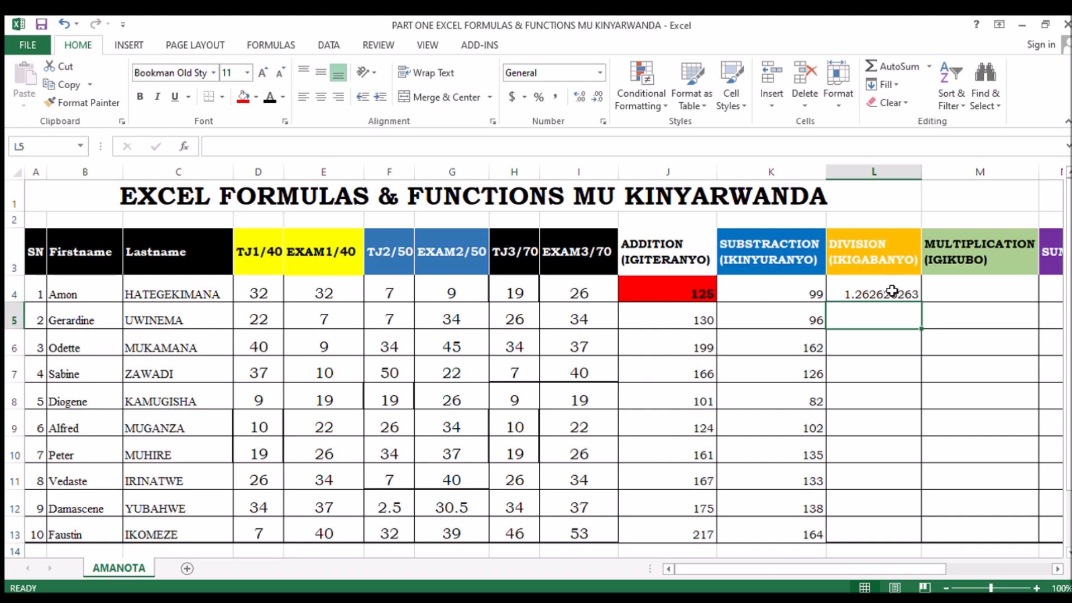
{"action": "left_click", "coordinate": [892, 291]}
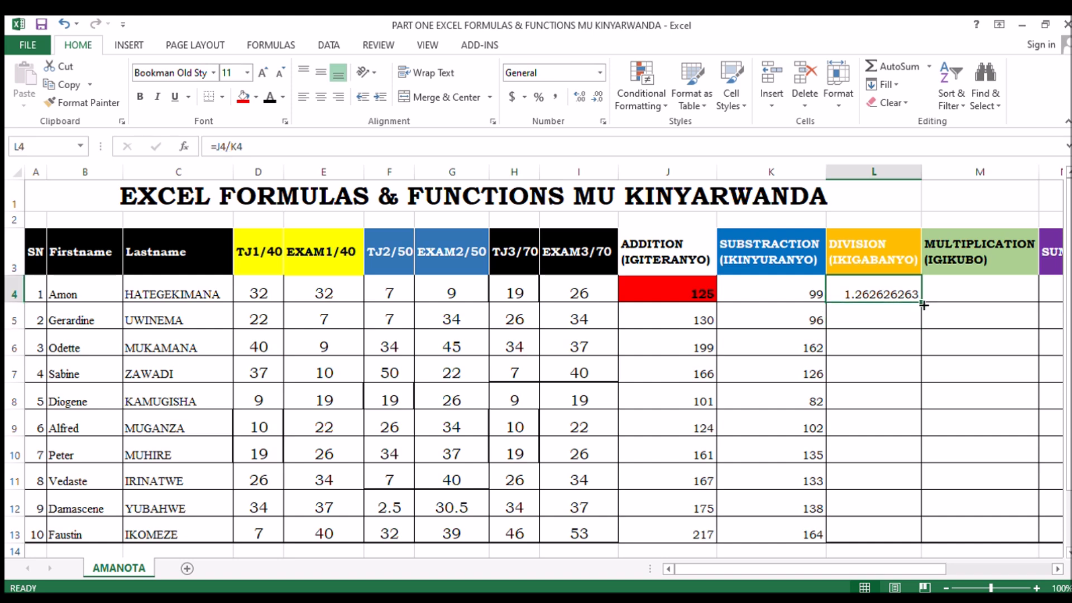
- Fill the division formula from L4 down through L13 for all ten students
{"action": "double_click", "coordinate": [920, 306]}
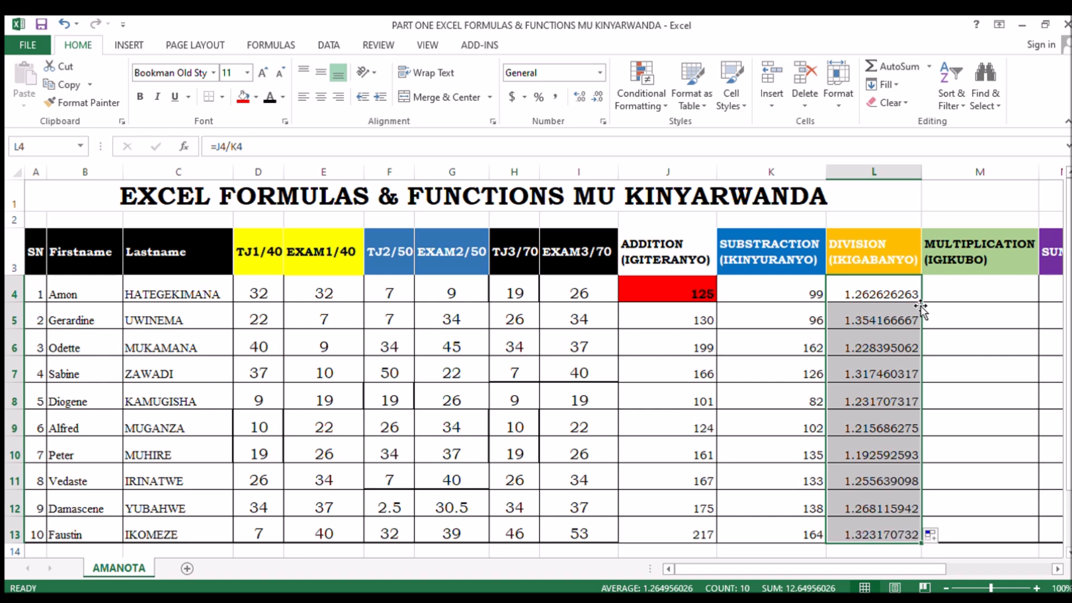
{"action": "left_click", "coordinate": [911, 373]}
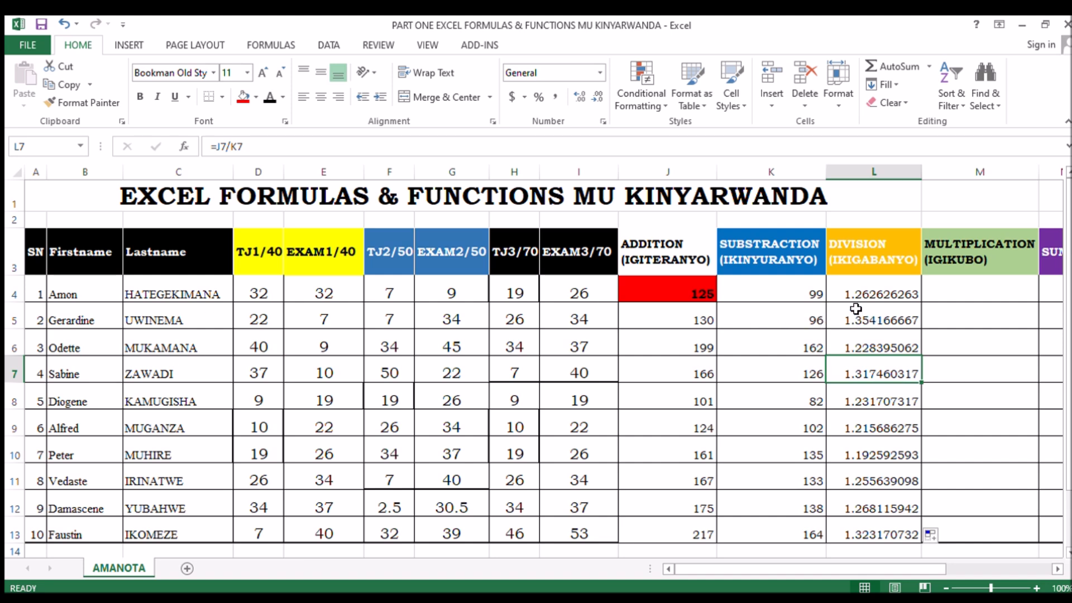
- Reduce the DIVISION results in L4:L13 to one decimal place
{"action": "left_click_drag", "start_coordinate": [881, 292], "coordinate": [869, 526]}
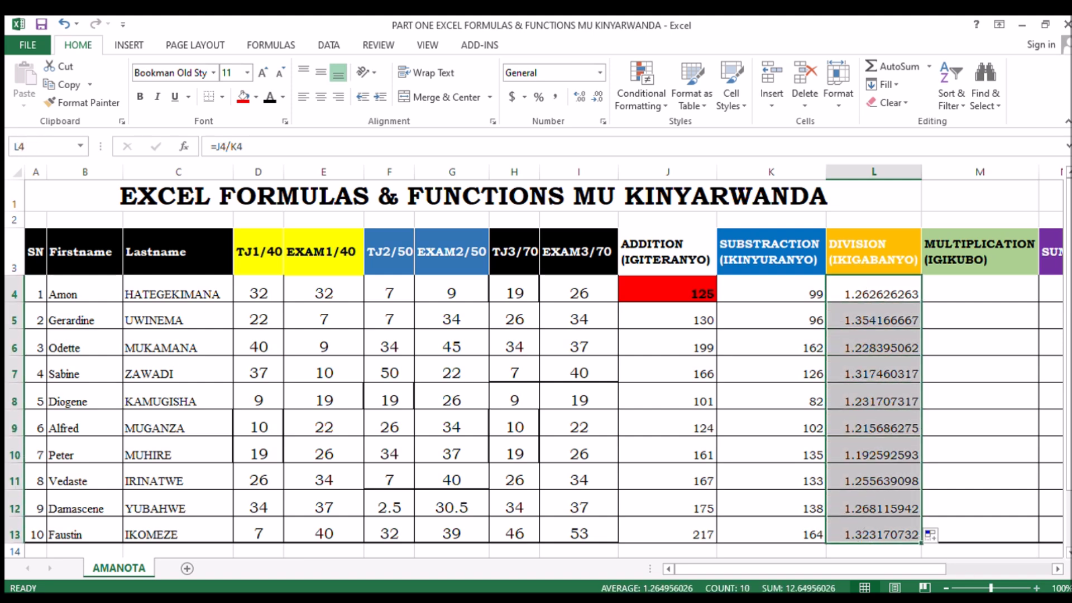
{"action": "left_click", "coordinate": [1037, 588]}
{"action": "left_click", "coordinate": [1036, 588]}
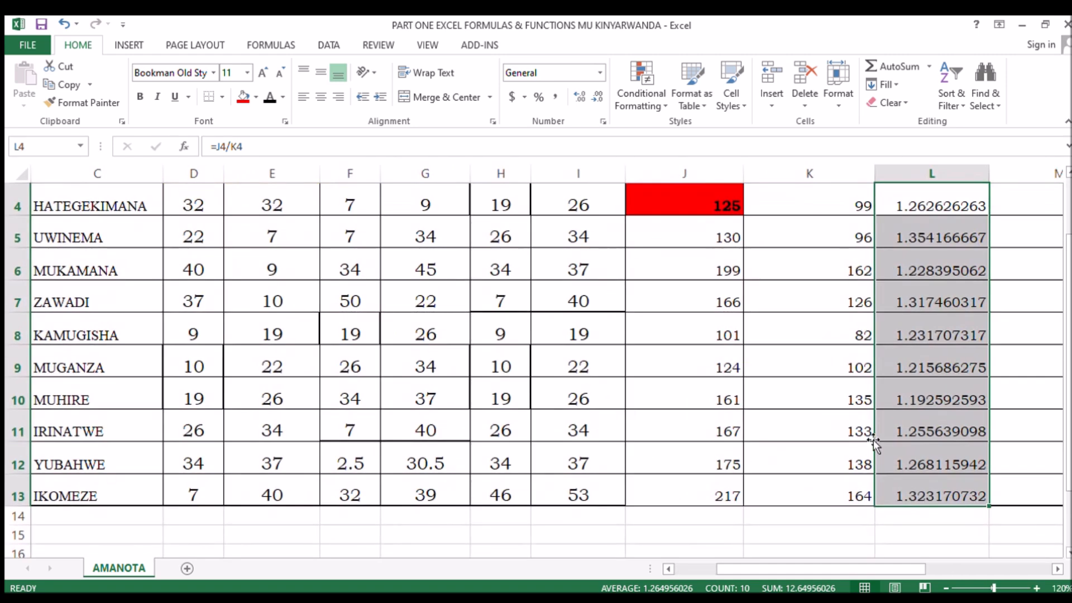
{"action": "scroll", "coordinate": [860, 428], "scroll_direction": "up", "scroll_amount": 1}
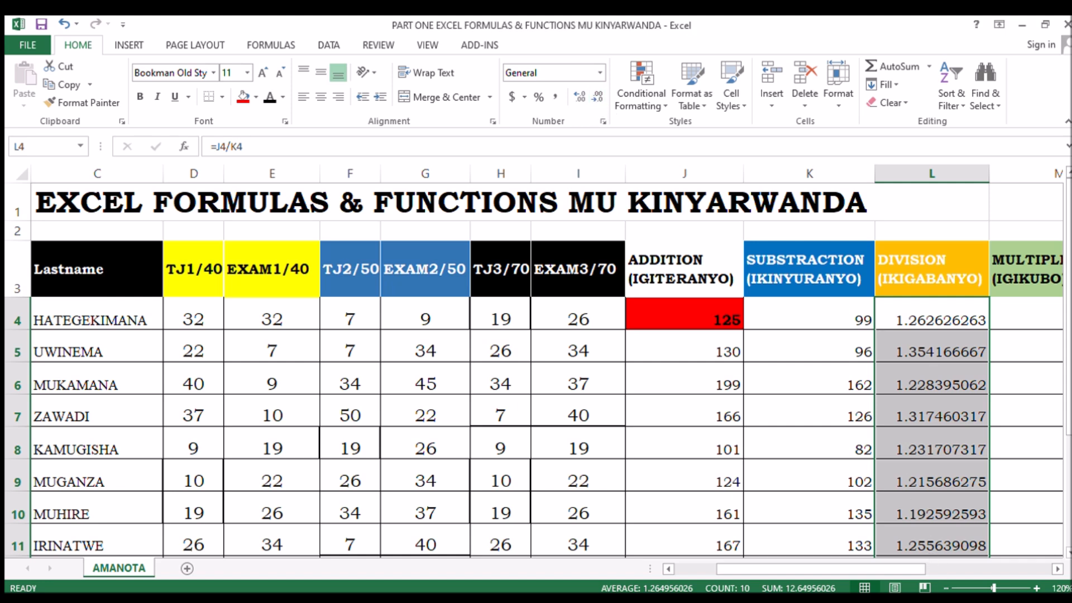
{"action": "scroll", "coordinate": [915, 444], "scroll_direction": "down", "scroll_amount": 2, "text": "ctrl"}
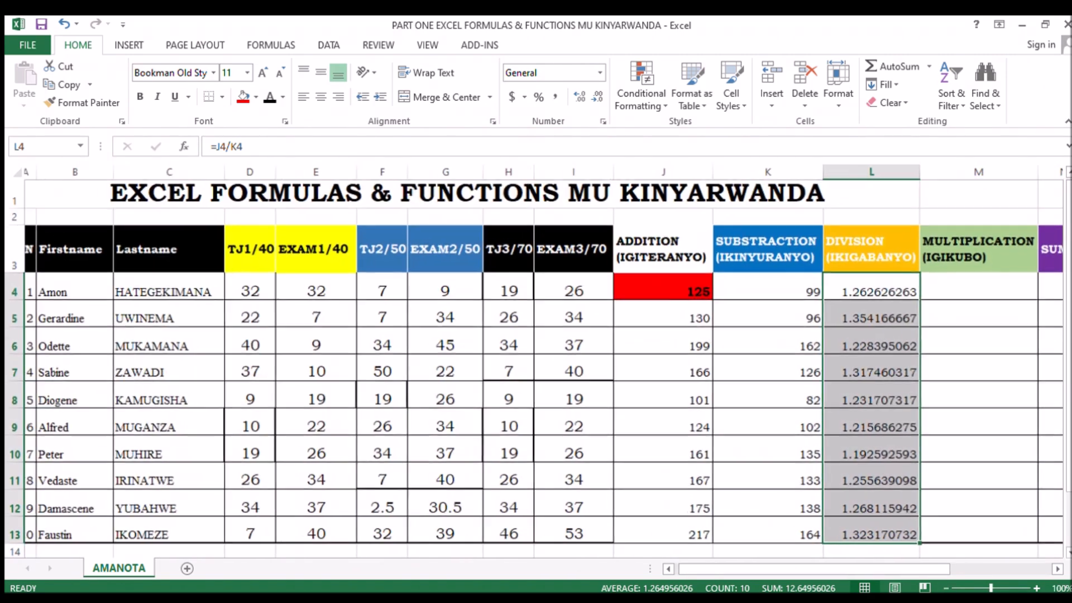
{"action": "left_click", "coordinate": [598, 103]}
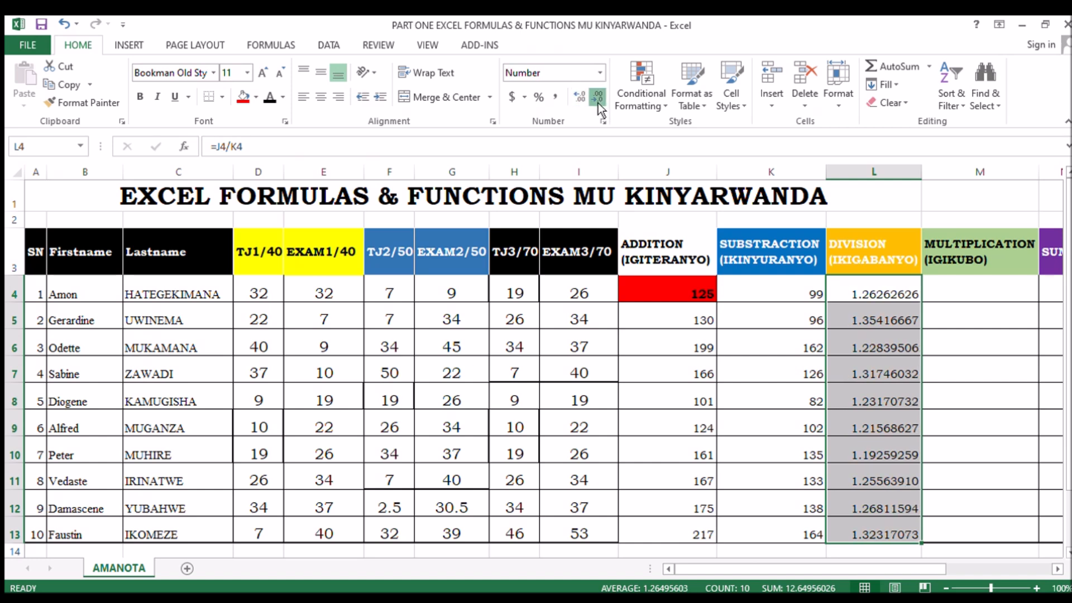
{"action": "left_click", "coordinate": [598, 103]}
{"action": "left_click", "coordinate": [598, 102]}
{"action": "left_click", "coordinate": [598, 103]}
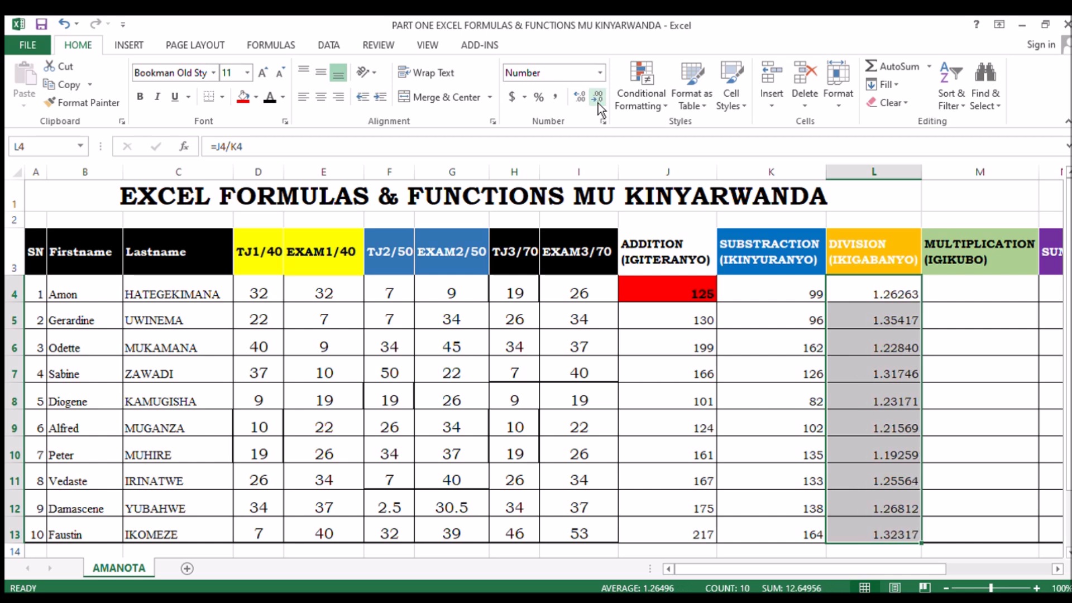
{"action": "left_click", "coordinate": [598, 102]}
{"action": "left_click", "coordinate": [598, 103]}
{"action": "left_click", "coordinate": [598, 102]}
{"action": "left_click", "coordinate": [598, 103]}
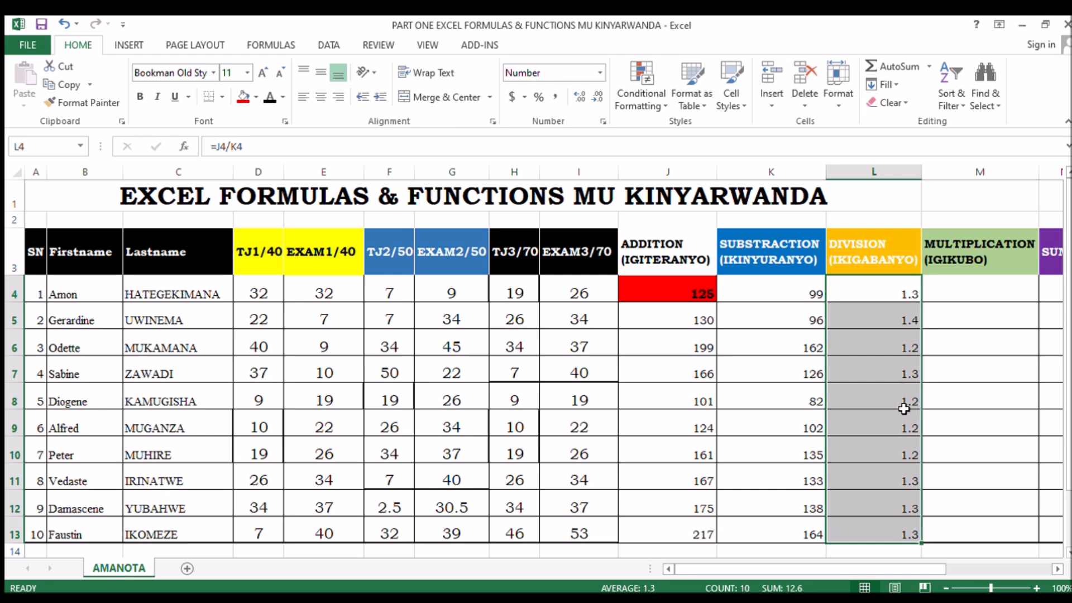
- Try showing the DIVISION results in L4:L13 without decimals and restore them to one decimal place
{"action": "scroll", "coordinate": [904, 410], "scroll_direction": "down", "scroll_amount": 2}
{"action": "scroll", "coordinate": [905, 411], "scroll_direction": "up", "scroll_amount": 2}
{"action": "scroll", "coordinate": [877, 396], "scroll_direction": "right", "scroll_amount": 3}
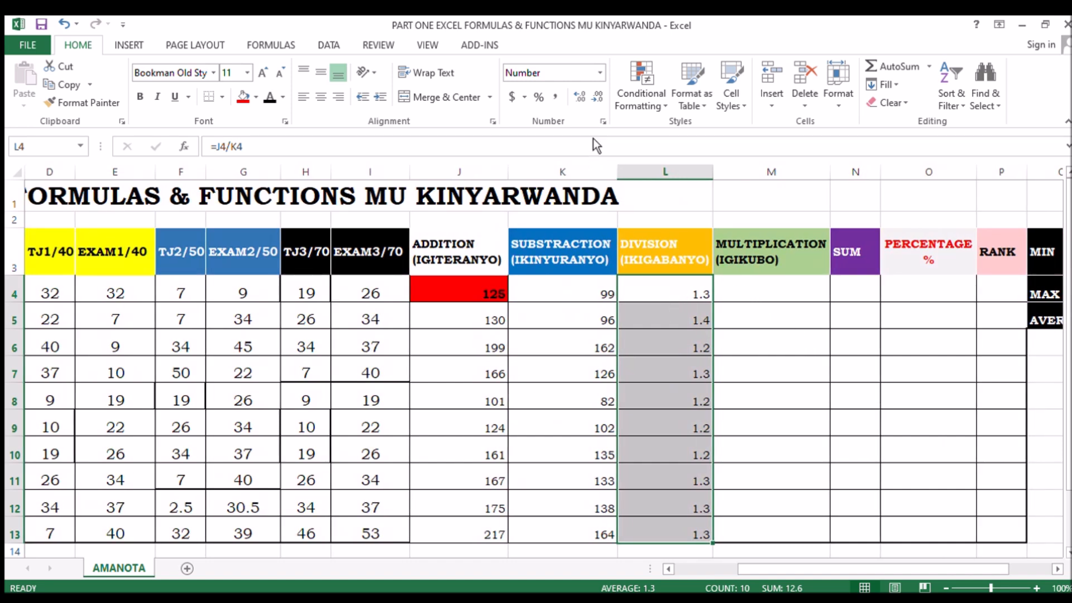
{"action": "left_click", "coordinate": [597, 97]}
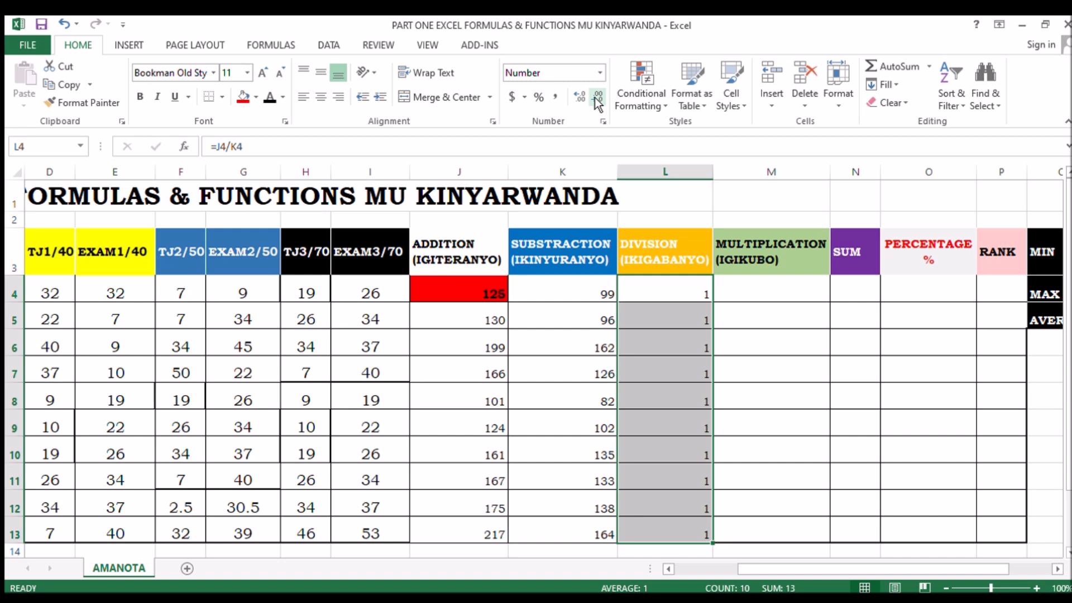
{"action": "left_click", "coordinate": [580, 98]}
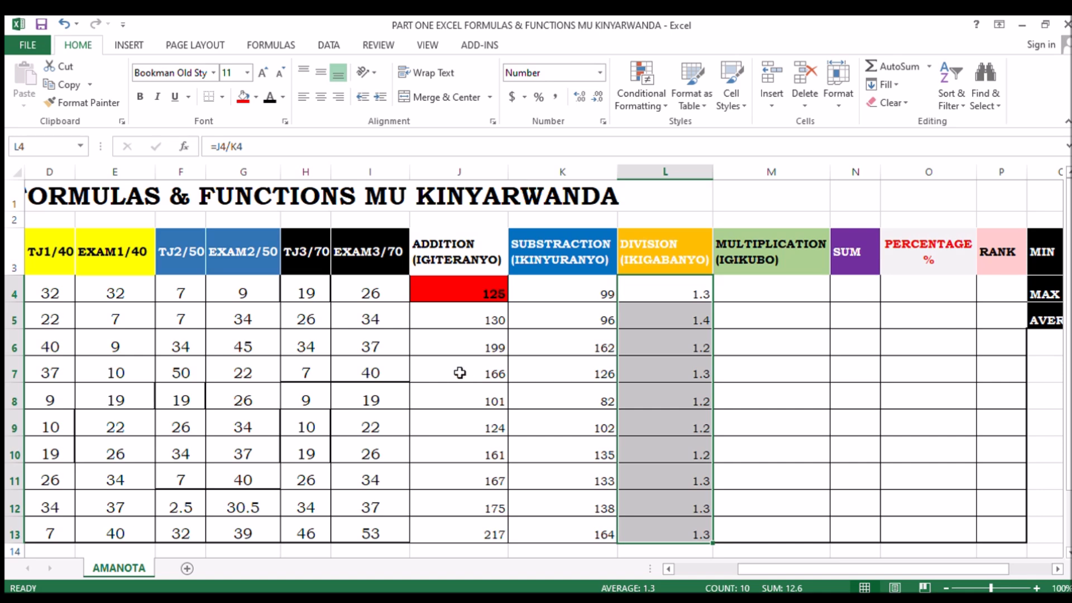
- Change the first student's TJ2/50 mark in F4 to 20
{"action": "scroll", "coordinate": [459, 372], "scroll_direction": "left", "scroll_amount": 1}
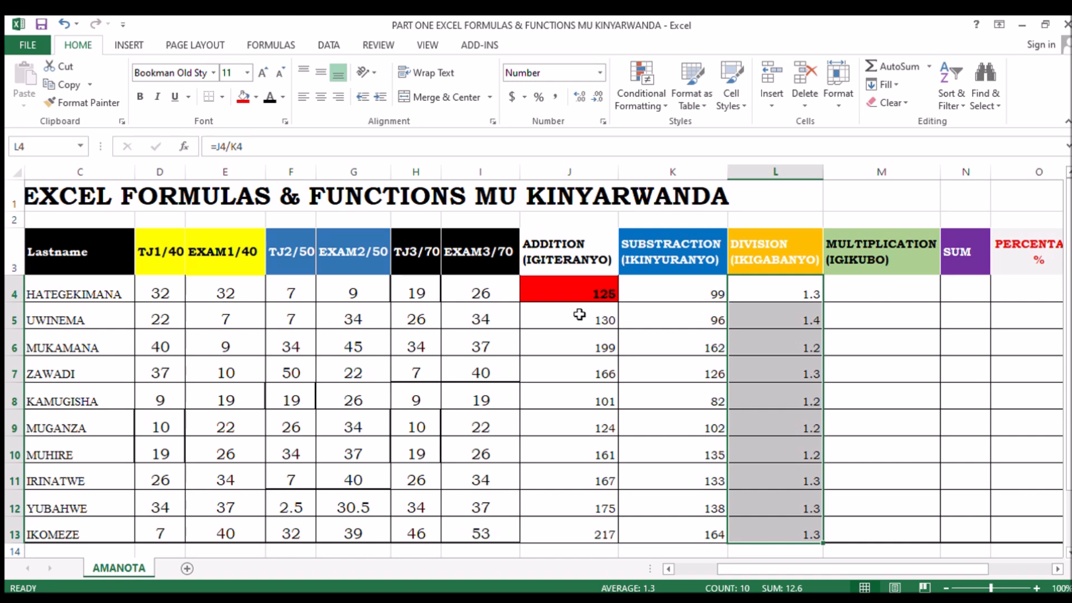
{"action": "left_click", "coordinate": [291, 294]}
{"action": "type", "text": "20"}
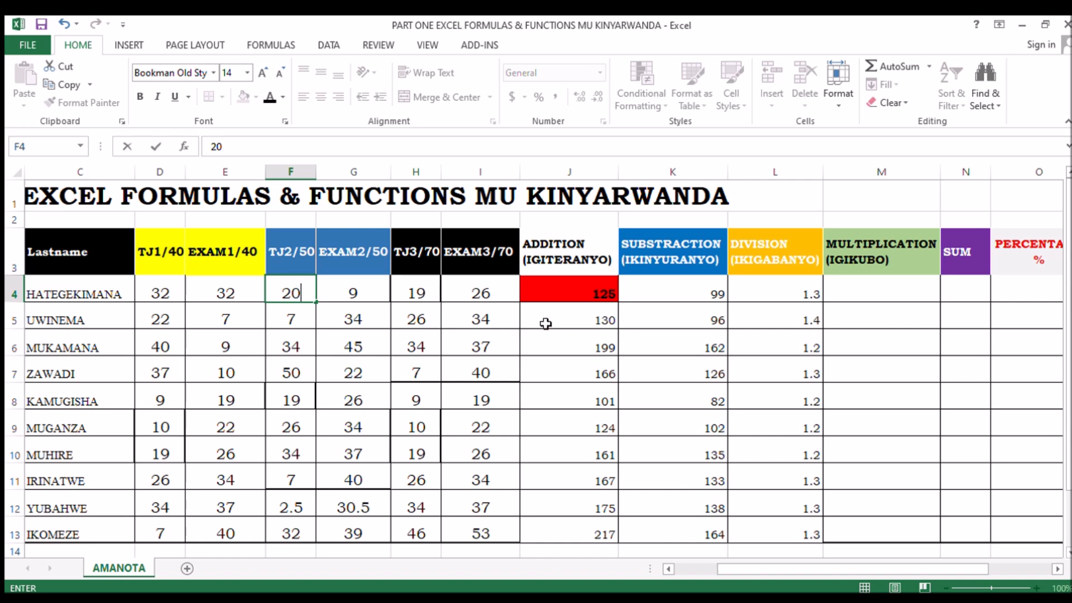
{"action": "key", "text": "Return"}
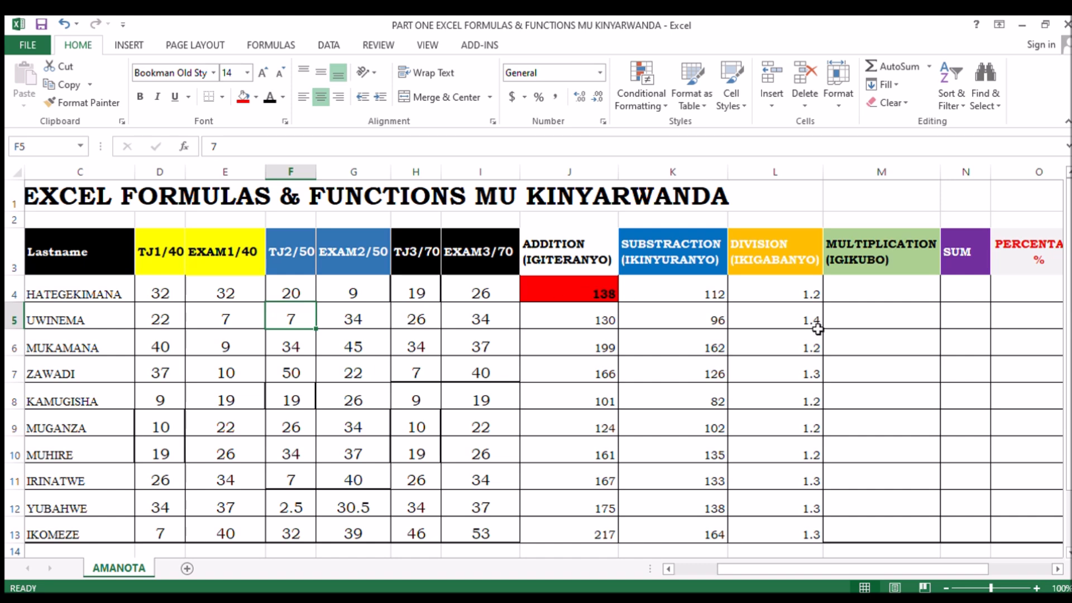
- Enter the formula =K4*L4 in cell M4 of the MULTIPLICATION column
{"action": "left_click", "coordinate": [1058, 569]}
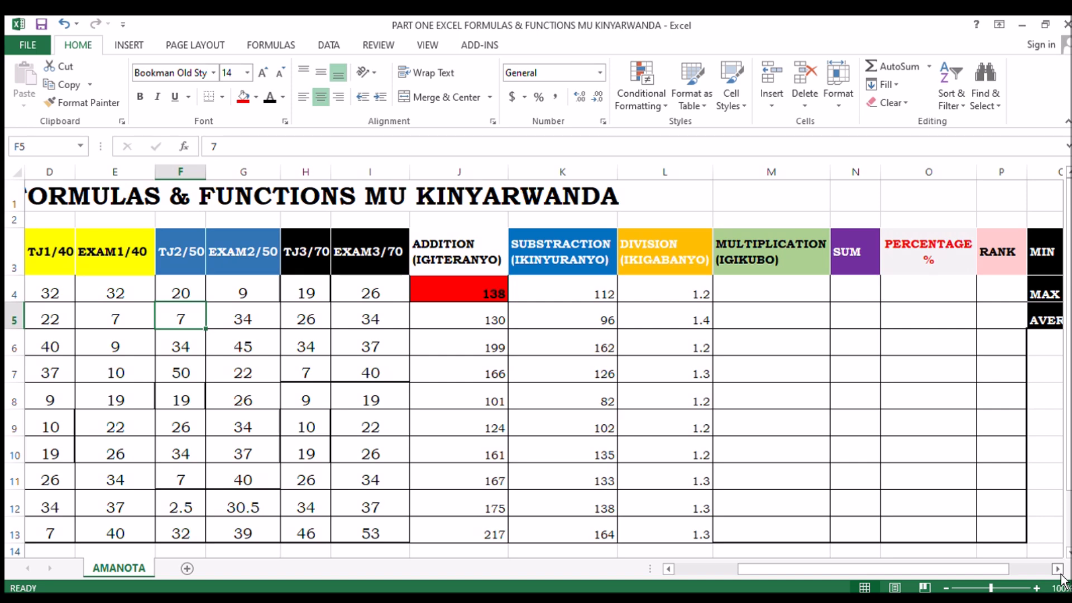
{"action": "left_click", "coordinate": [752, 293]}
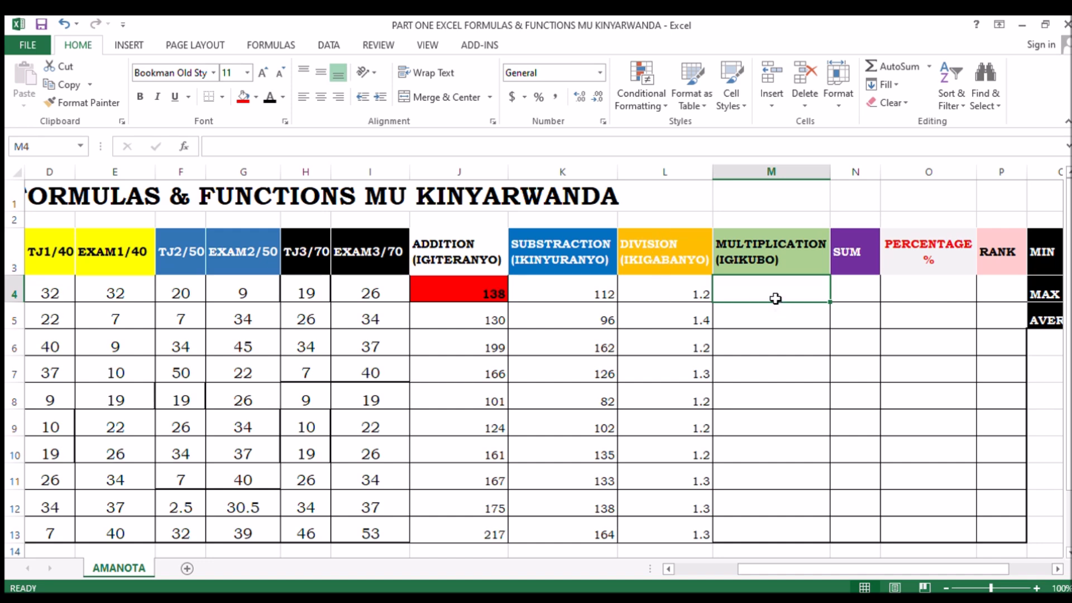
{"action": "type", "text": "="}
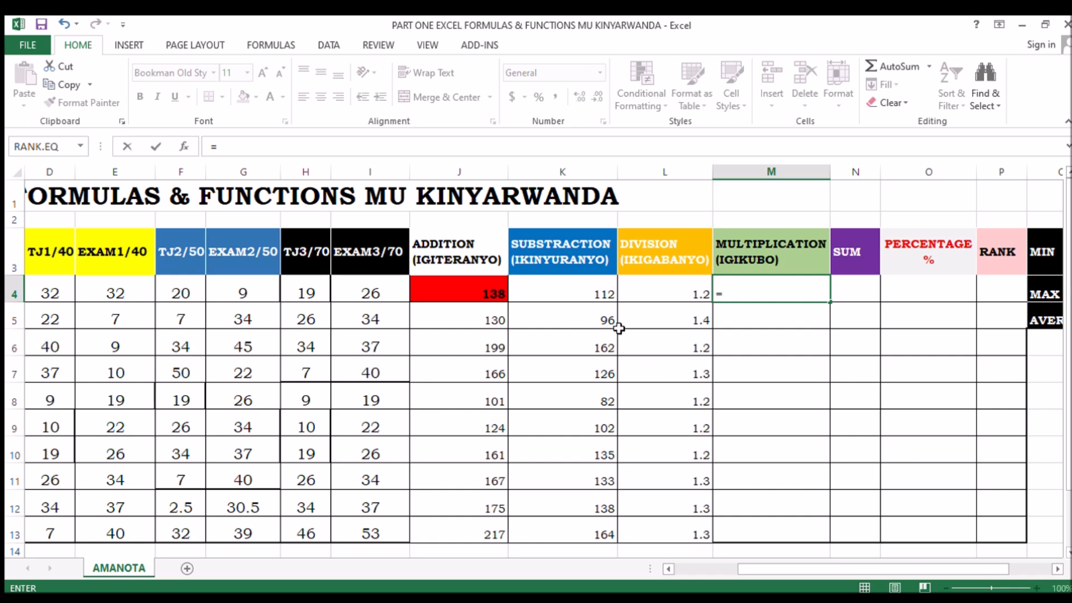
{"action": "left_click", "coordinate": [599, 296]}
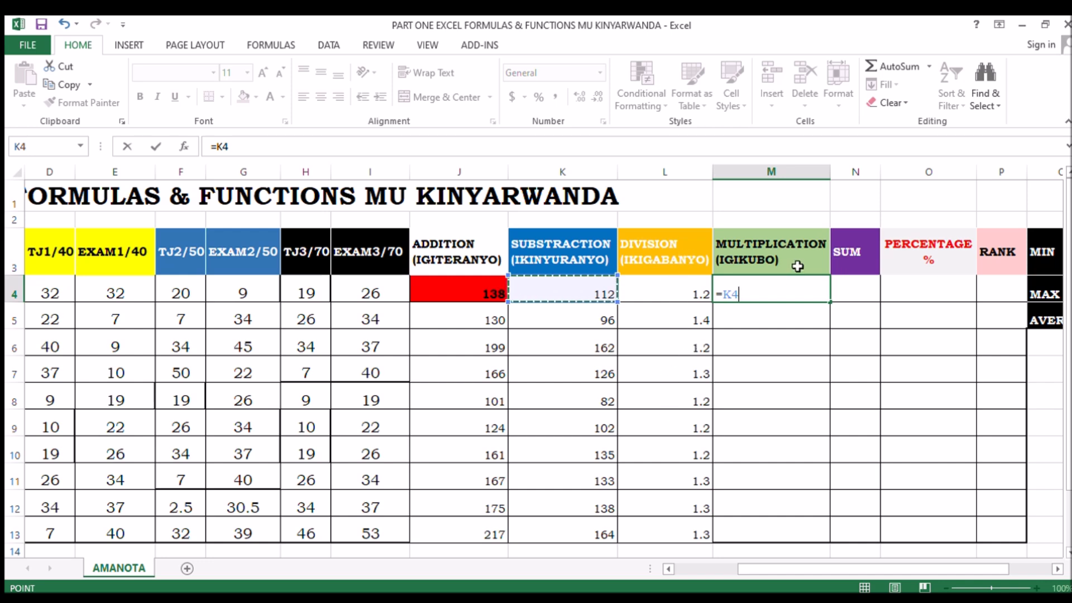
{"action": "type", "text": "*"}
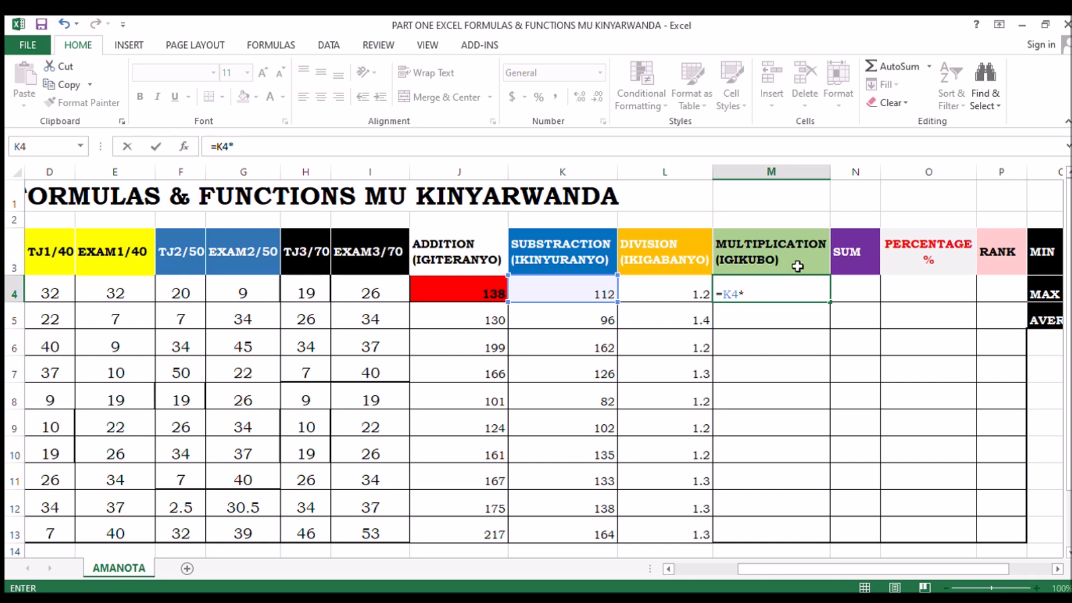
{"action": "left_click", "coordinate": [684, 289]}
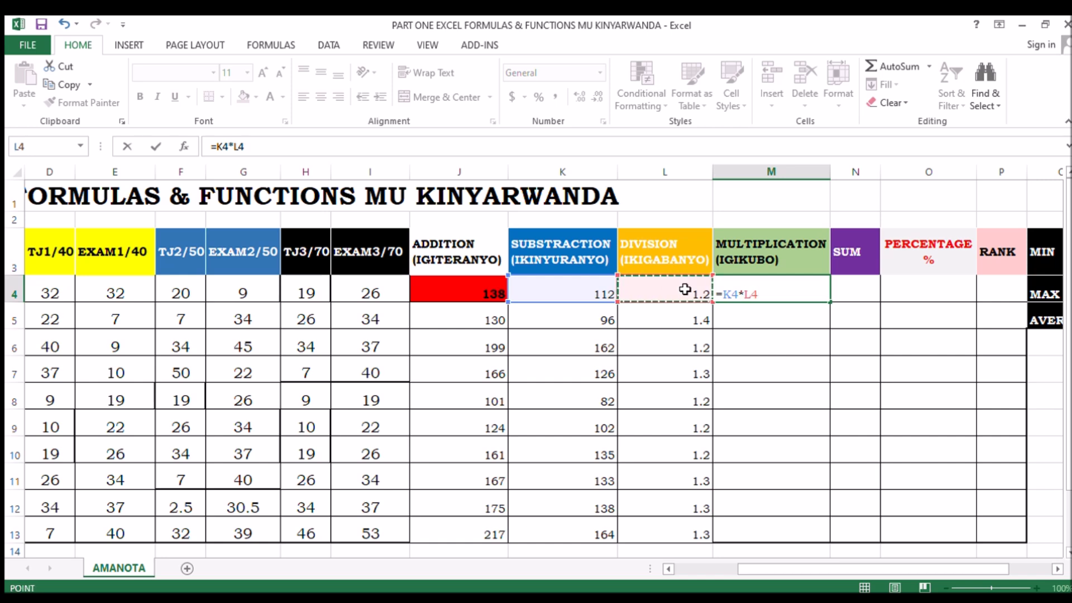
{"action": "key", "text": "Return"}
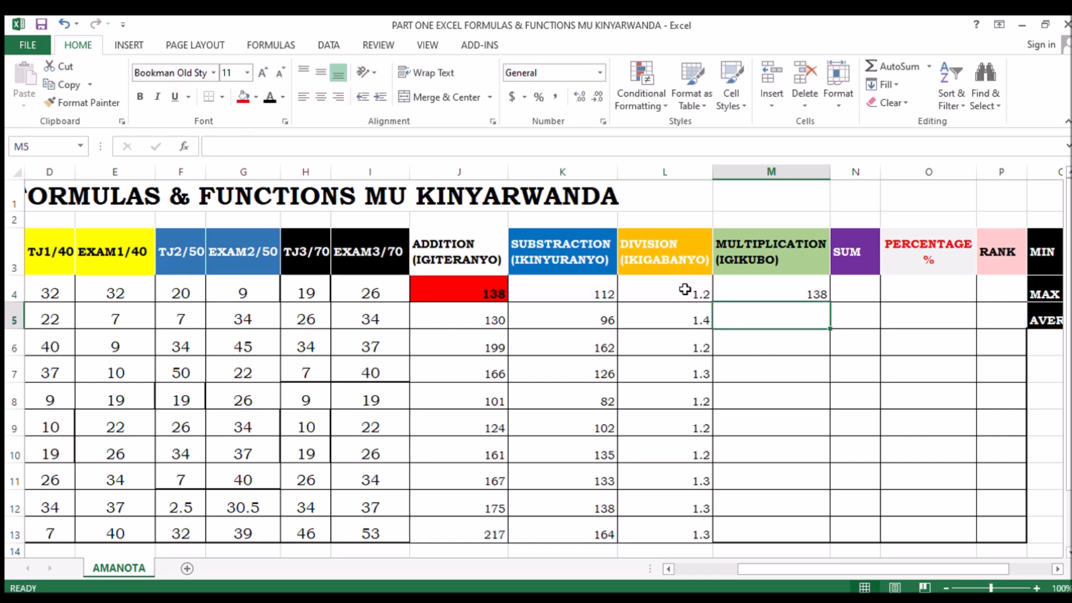
- Fill the multiplication formula from M4 down through M13 and make the results bold
{"action": "left_click", "coordinate": [820, 294]}
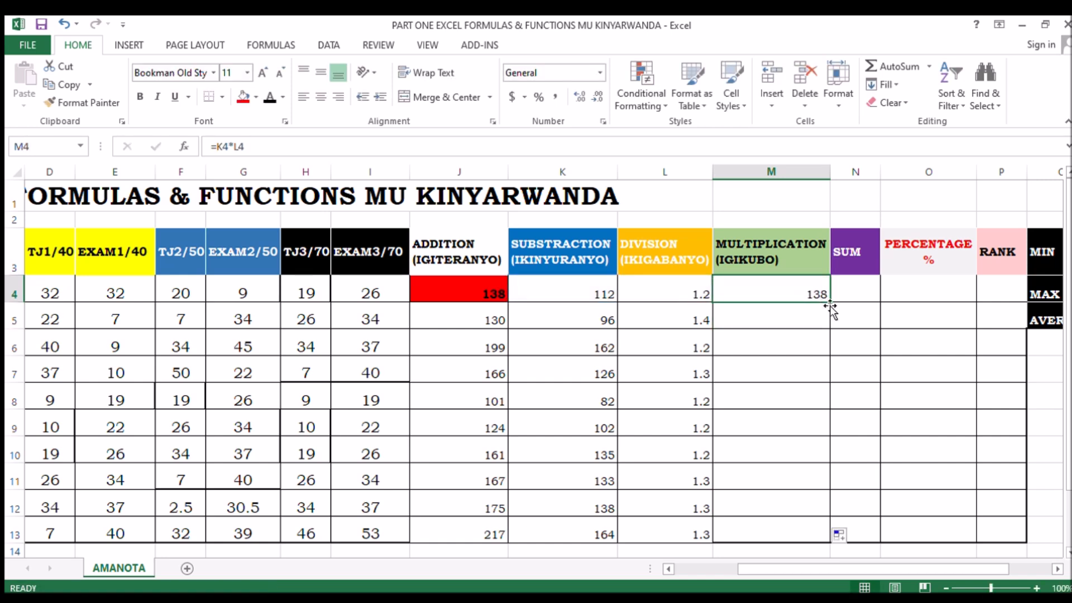
{"action": "double_click", "coordinate": [830, 302]}
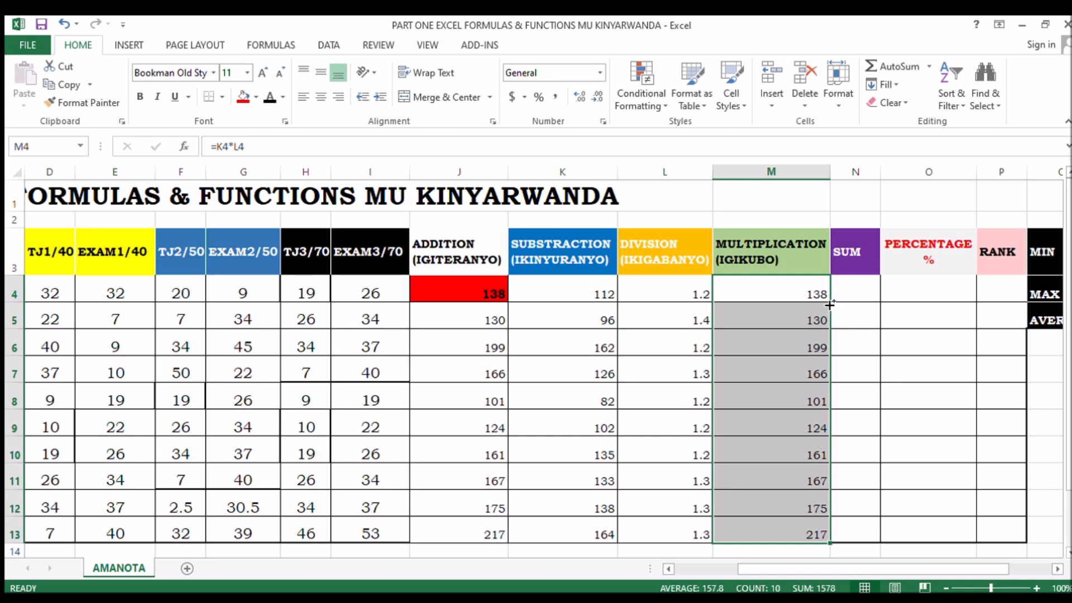
{"action": "key", "text": "ctrl+z"}
{"action": "left_click_drag", "start_coordinate": [830, 305], "coordinate": [814, 537]}
{"action": "key", "text": "ctrl+b"}
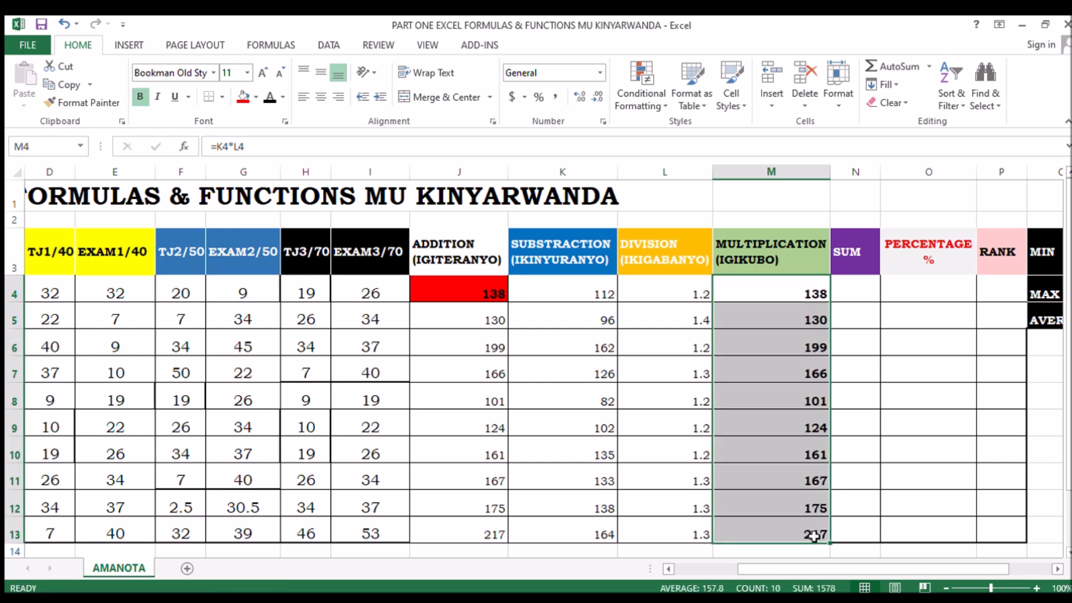
{"action": "left_click", "coordinate": [860, 365]}
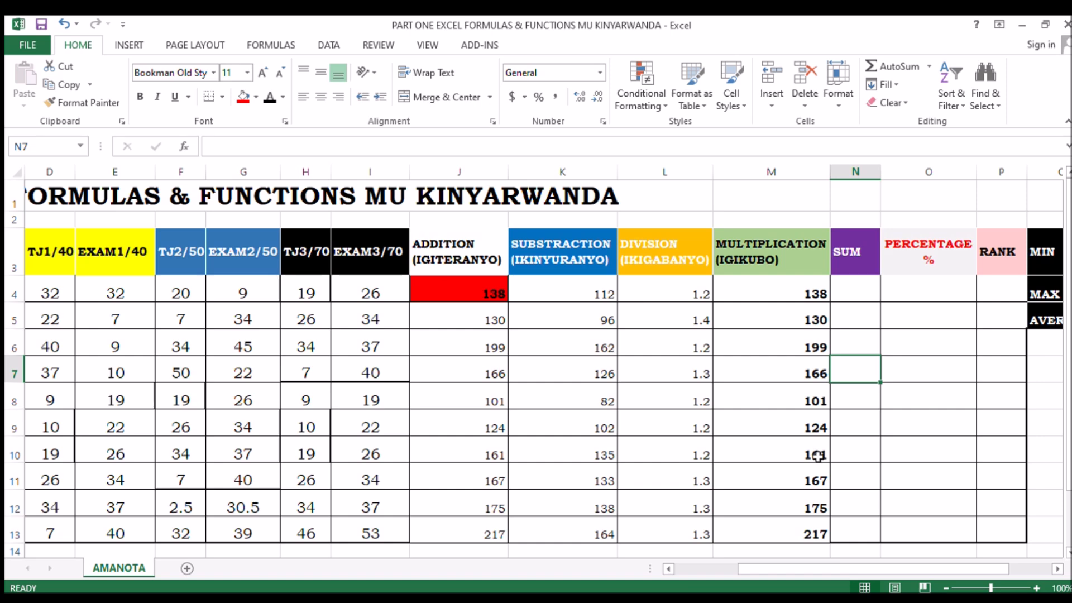
- Format the ADDITION results in J4:J13 with a red fill, bold text and font size 14
{"action": "left_click", "coordinate": [945, 588]}
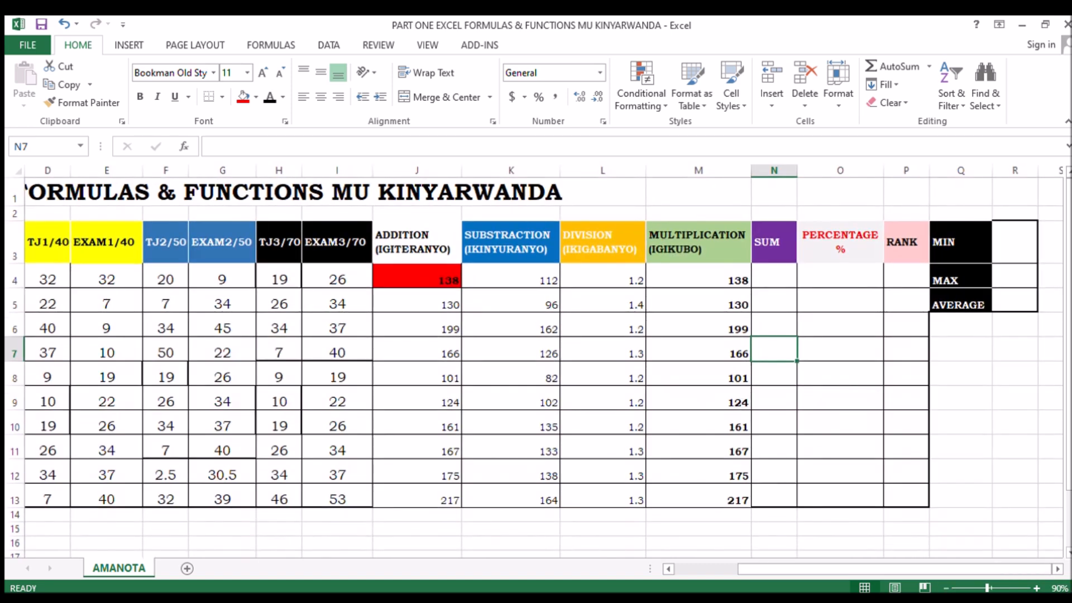
{"action": "scroll", "coordinate": [829, 568], "scroll_direction": "left", "scroll_amount": 3}
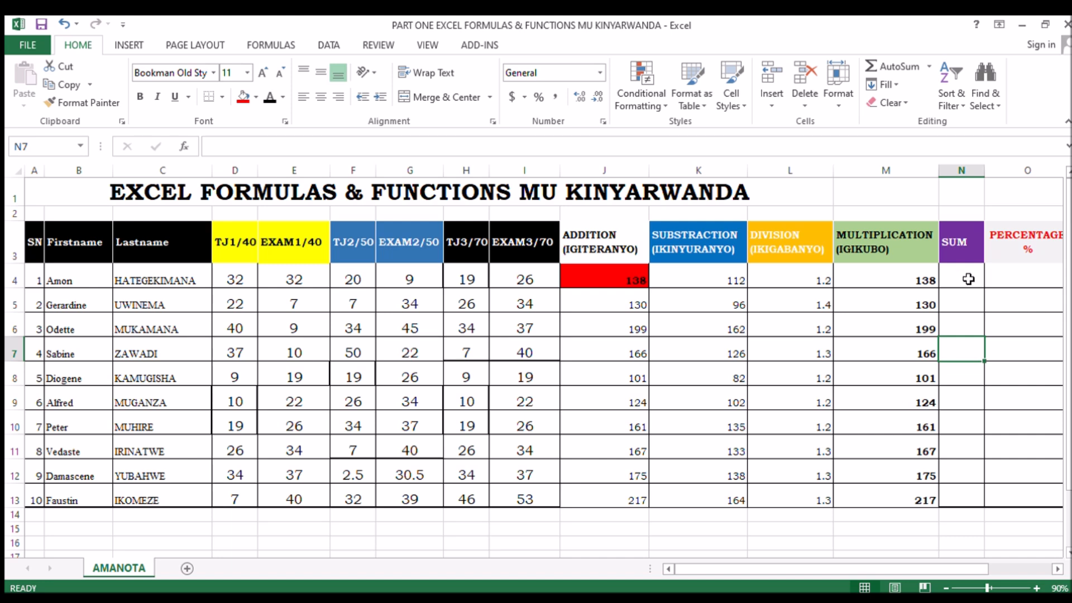
{"action": "left_click_drag", "start_coordinate": [619, 282], "coordinate": [618, 495]}
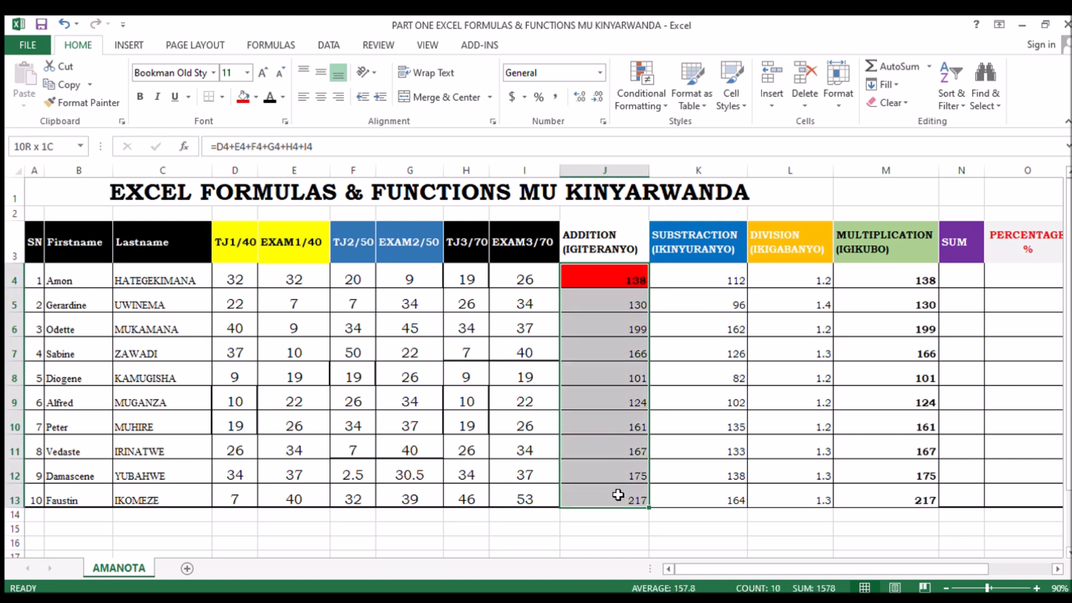
{"action": "left_click", "coordinate": [246, 104]}
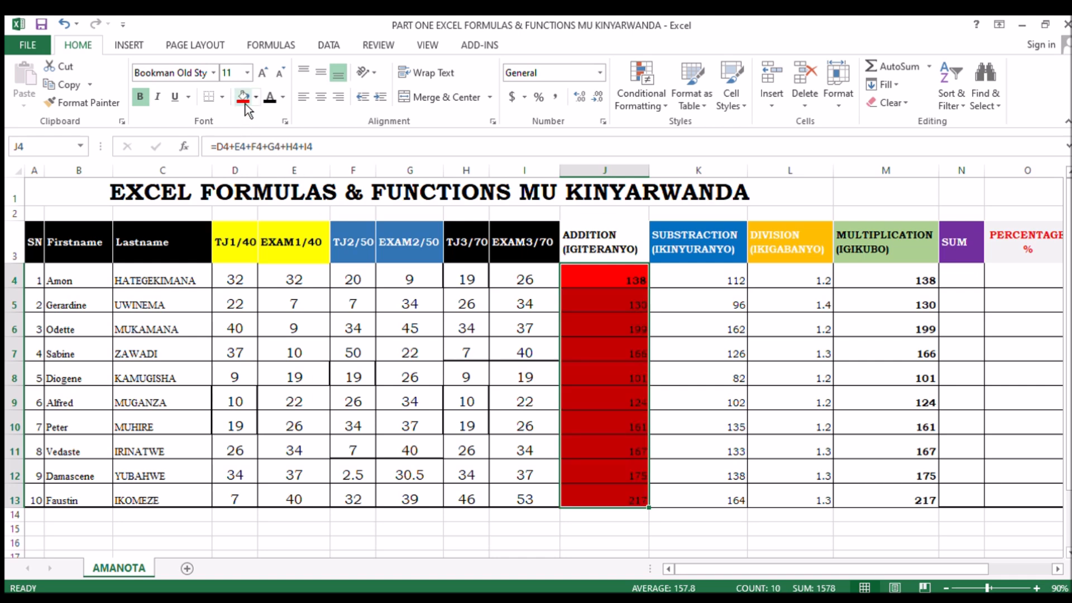
{"action": "key", "text": "ctrl+b"}
{"action": "key", "text": "ctrl+b"}
{"action": "left_click", "coordinate": [260, 79]}
{"action": "left_click", "coordinate": [260, 79]}
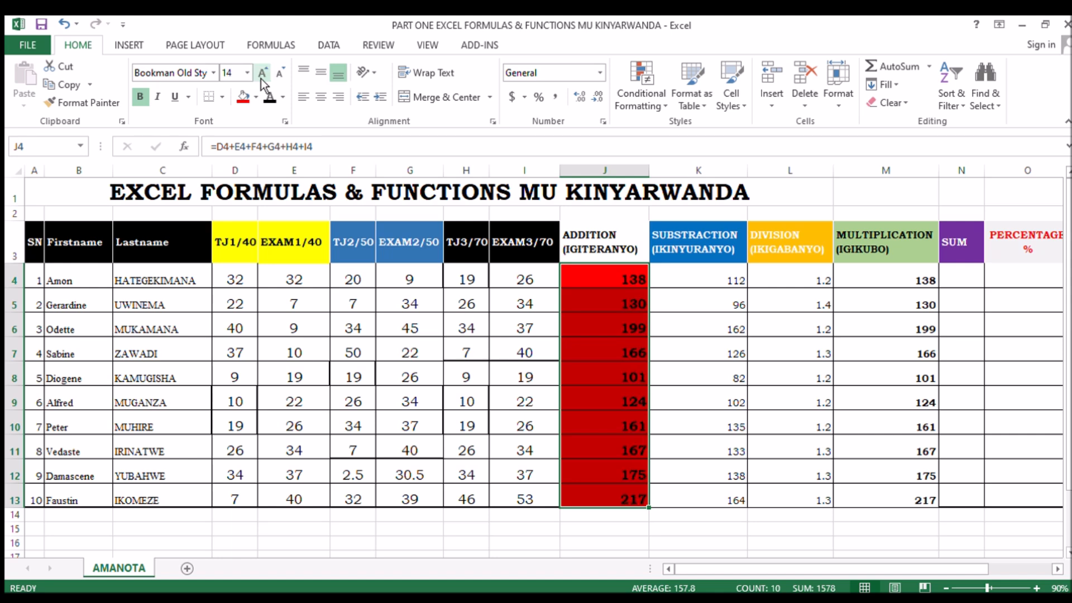
{"action": "left_click", "coordinate": [679, 373]}
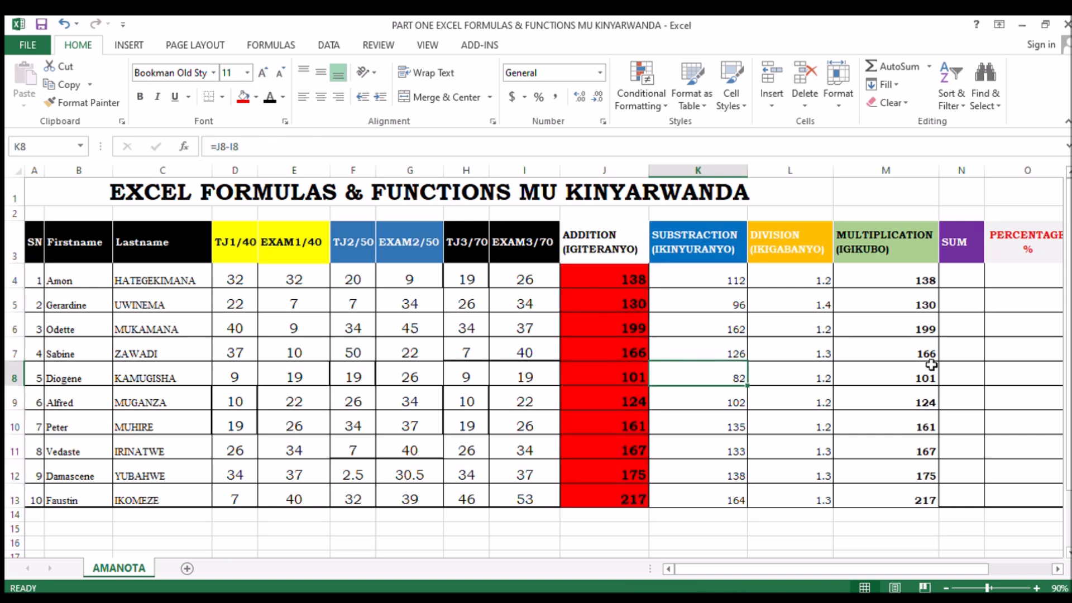
- Enter the formula =SUM(D4:I4) in cell N4 of the SUM column
{"action": "left_click", "coordinate": [964, 283]}
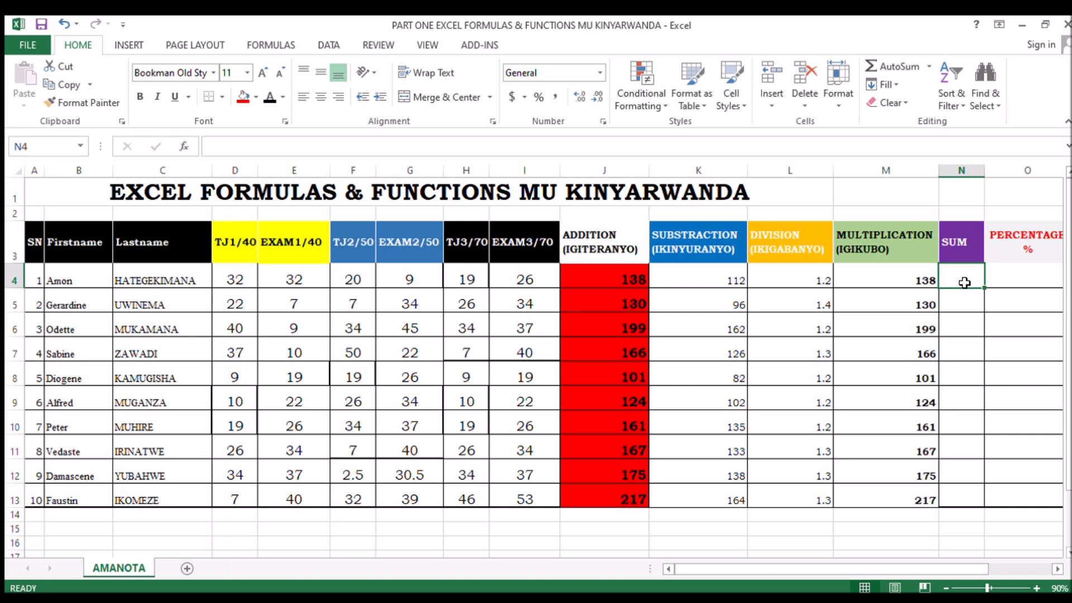
{"action": "type", "text": "=sum"}
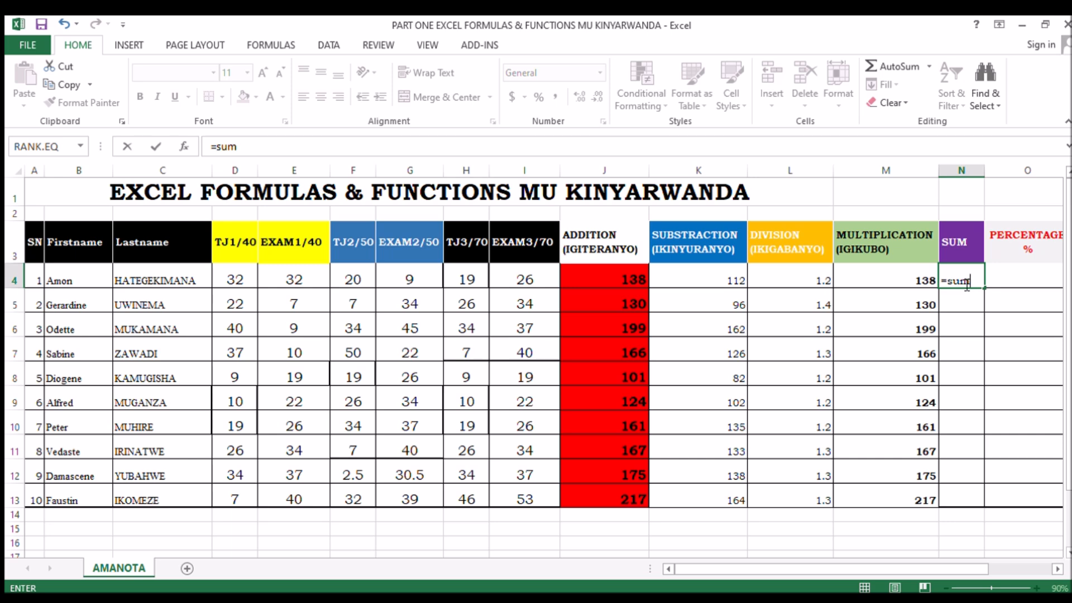
{"action": "key", "text": "BackSpace"}
{"action": "key", "text": "BackSpace"}
{"action": "type", "text": "am"}
{"action": "key", "text": "BackSpace"}
{"action": "key", "text": "BackSpace"}
{"action": "type", "text": "um"}
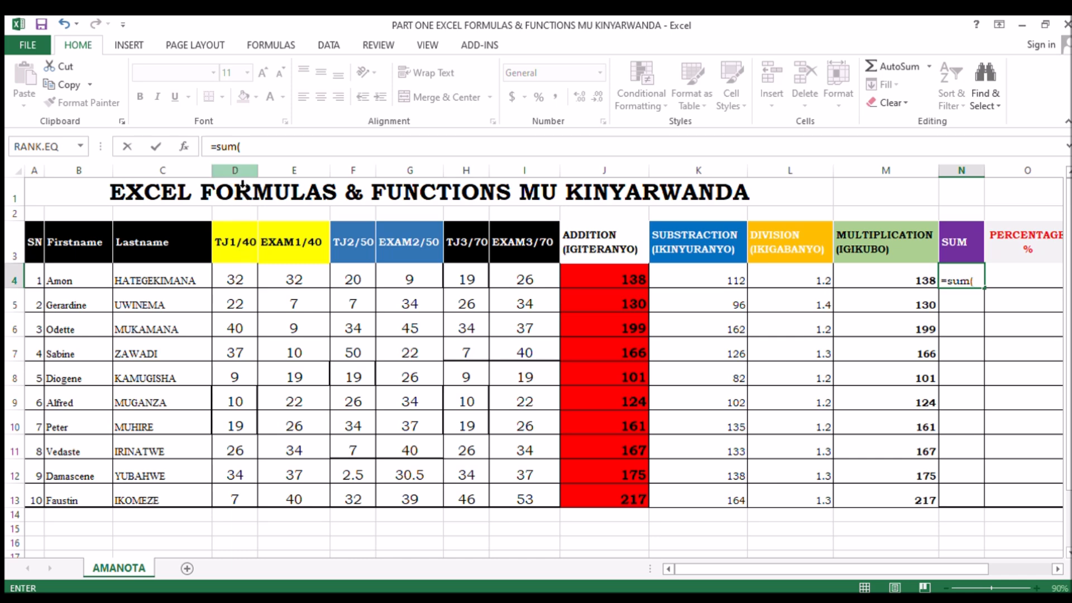
{"action": "left_click", "coordinate": [225, 279]}
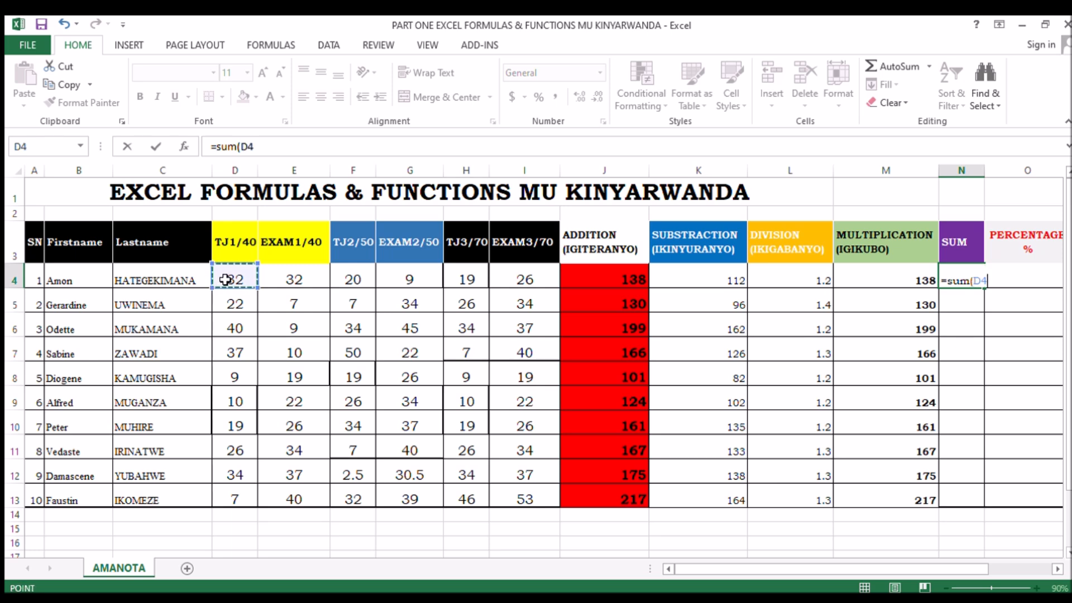
{"action": "left_click_drag", "start_coordinate": [226, 280], "coordinate": [510, 281]}
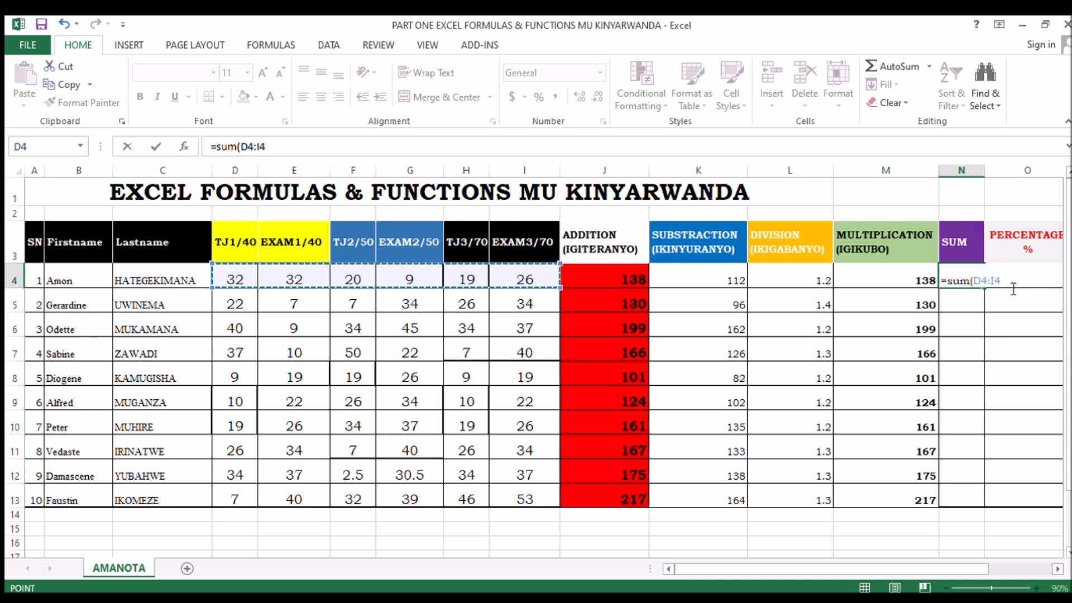
{"action": "type", "text": ")"}
{"action": "key", "text": "Return"}
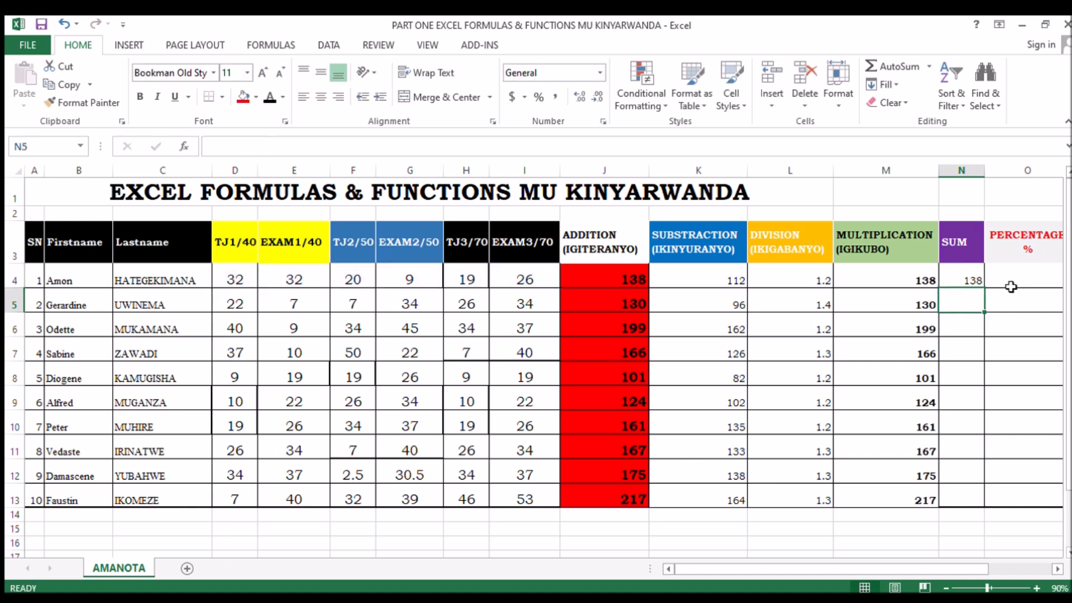
- Format the SUM cells N4:N13 with a red fill, bold text and font size 14
{"action": "left_click_drag", "start_coordinate": [972, 279], "coordinate": [967, 494]}
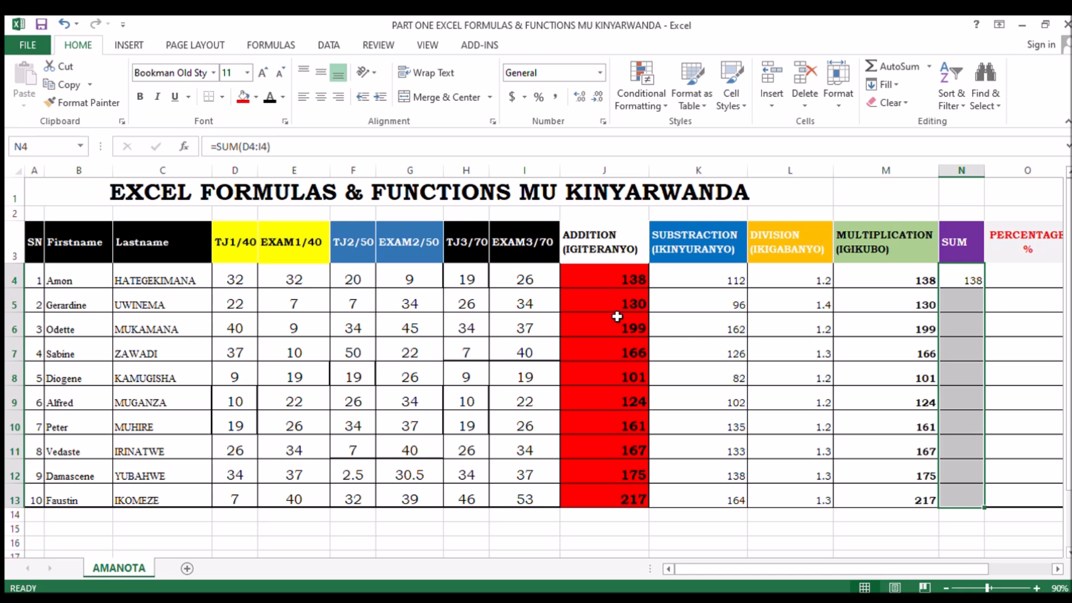
{"action": "left_click", "coordinate": [248, 104]}
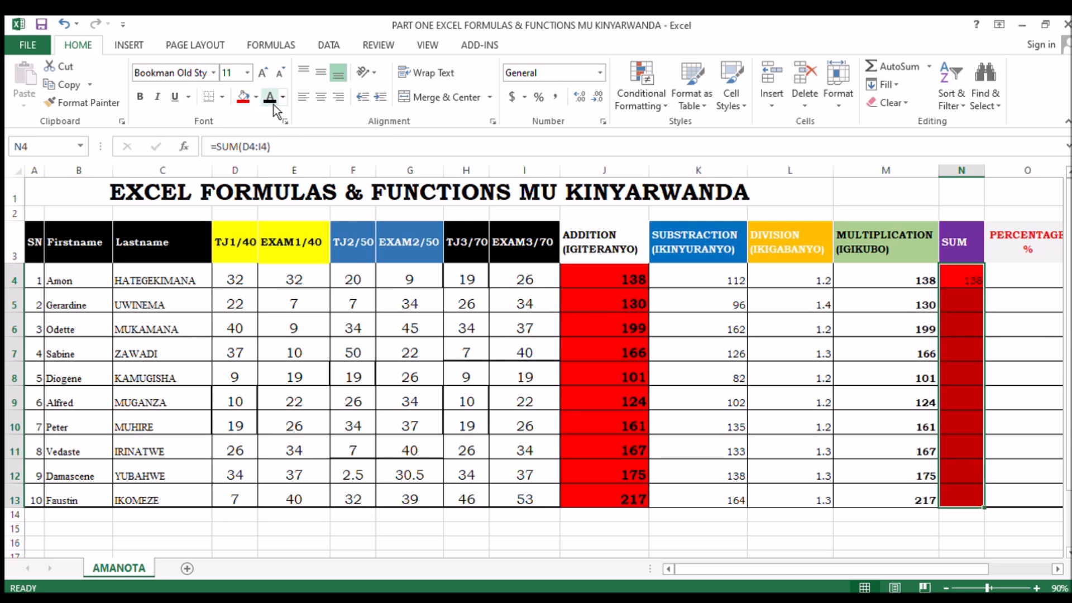
{"action": "key", "text": "ctrl+b"}
{"action": "left_click", "coordinate": [264, 79]}
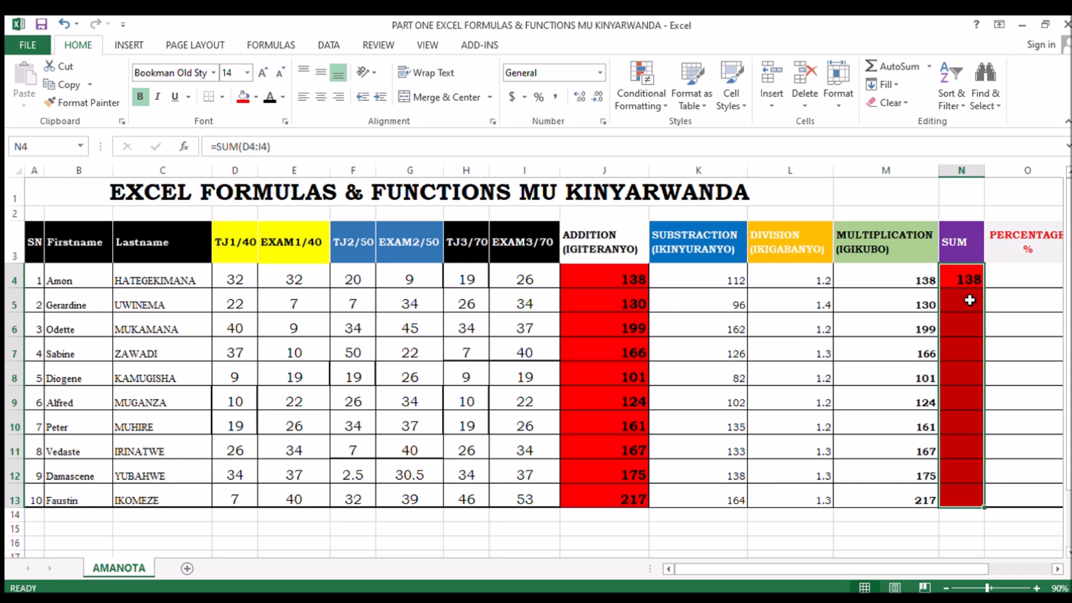
- Fill the SUM formula from N4 down through N13
{"action": "left_click", "coordinate": [967, 282]}
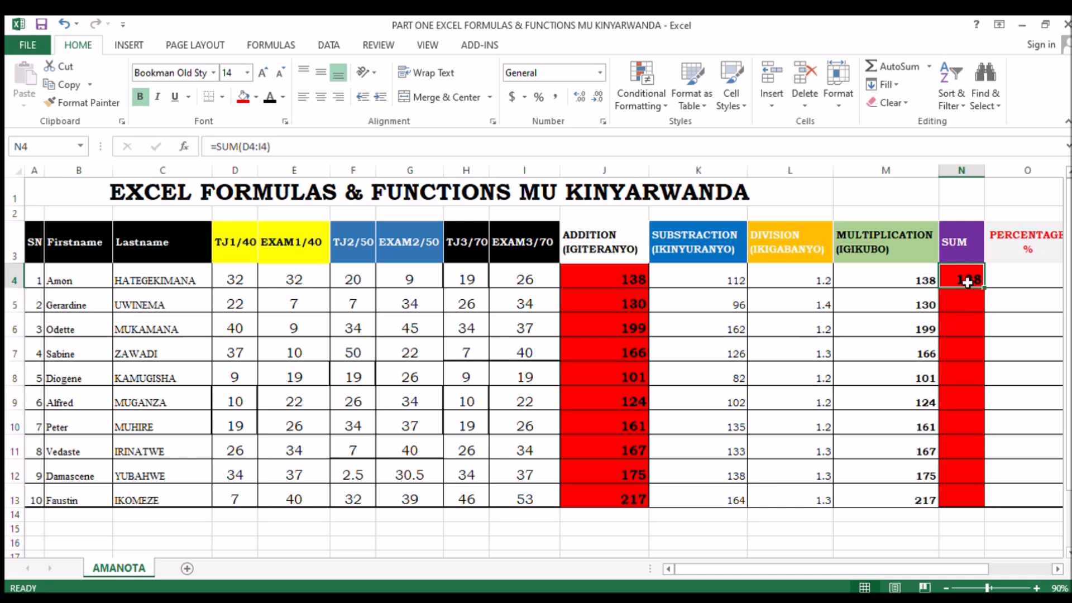
{"action": "left_click_drag", "start_coordinate": [973, 303], "coordinate": [978, 283]}
{"action": "left_click", "coordinate": [978, 284]}
{"action": "double_click", "coordinate": [983, 290]}
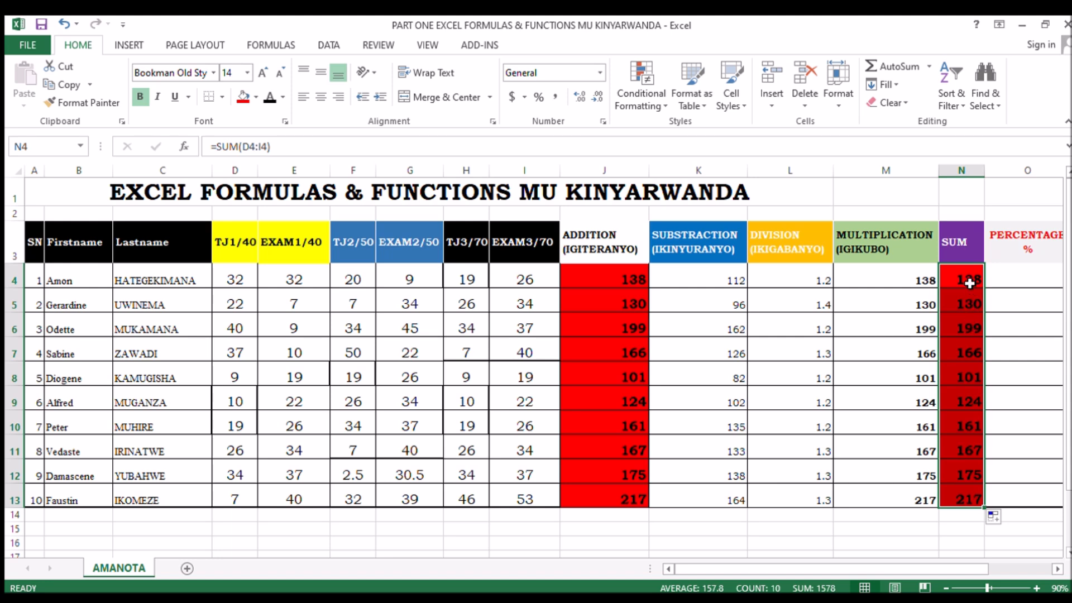
{"action": "left_click", "coordinate": [971, 389]}
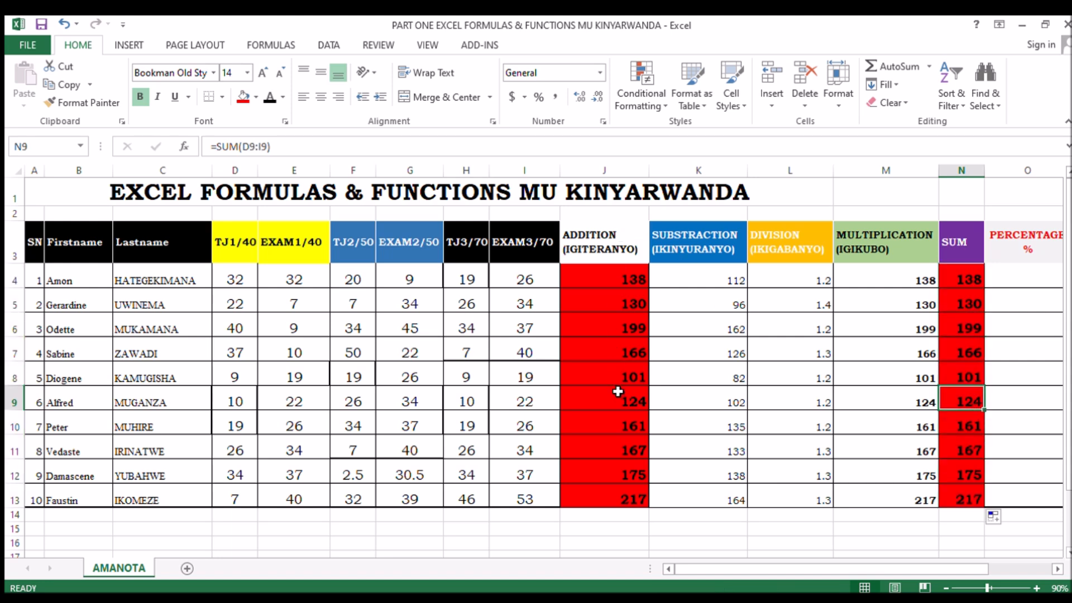
- Compare the ADDITION formula in J4 with the SUM formula in N4 without changing either
{"action": "double_click", "coordinate": [625, 282]}
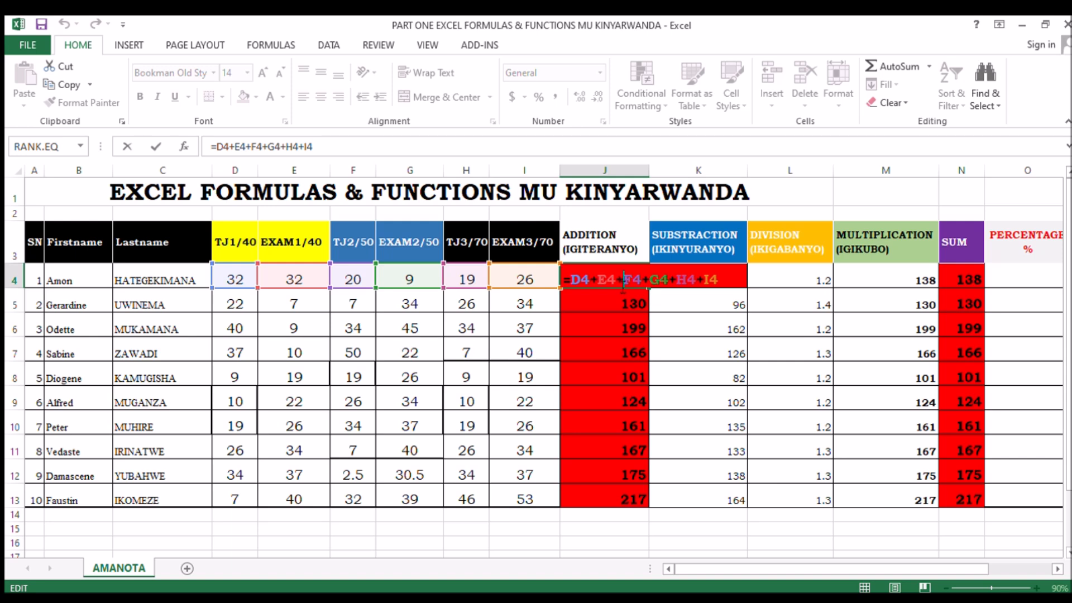
{"action": "key", "text": "Return"}
{"action": "double_click", "coordinate": [974, 279]}
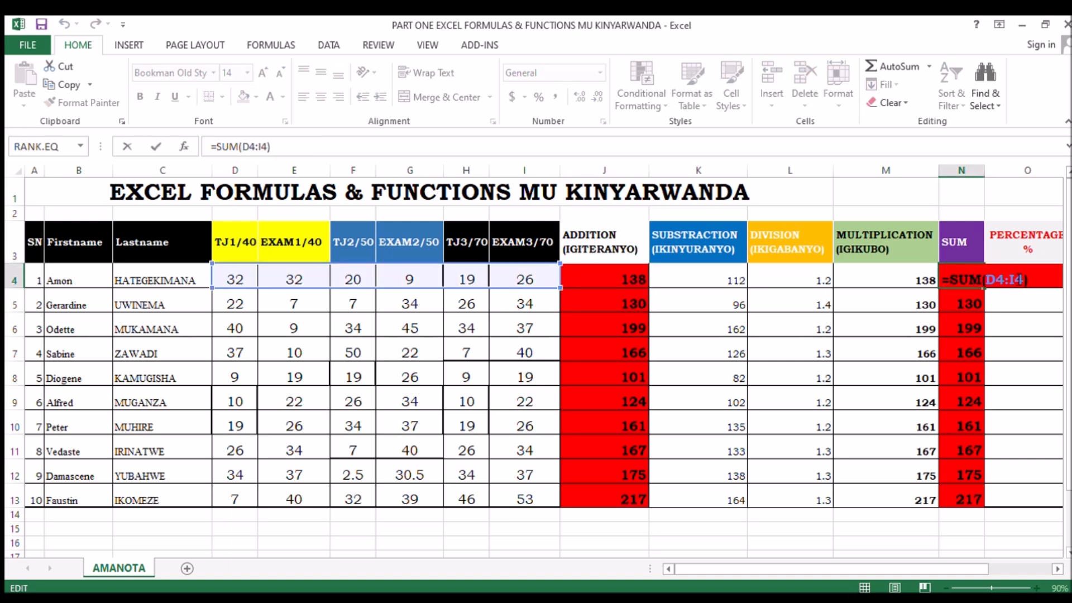
{"action": "left_click", "coordinate": [974, 296]}
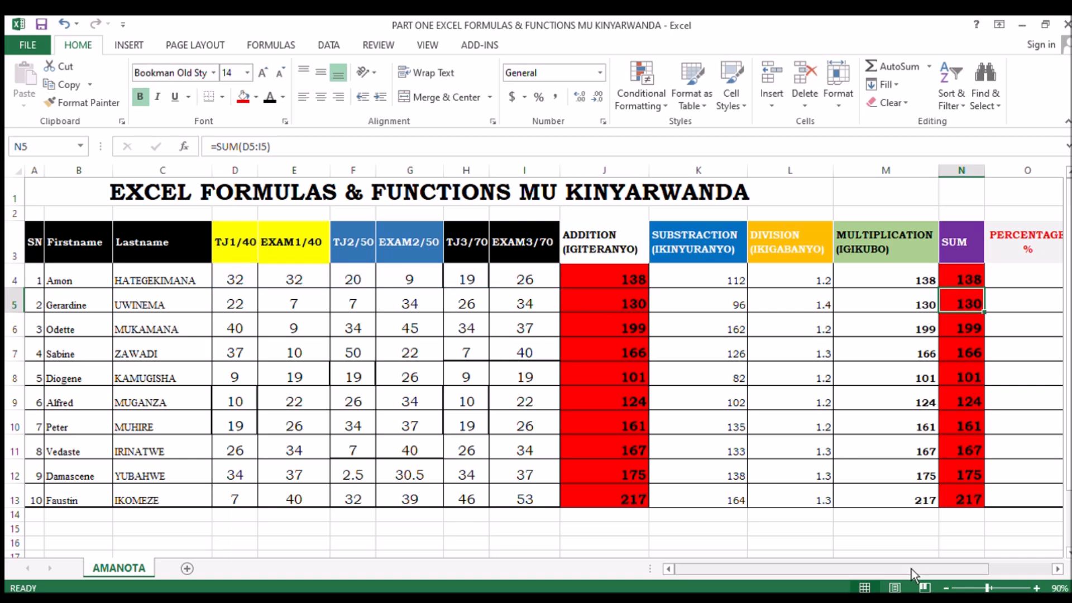
{"action": "left_click_drag", "start_coordinate": [907, 571], "coordinate": [947, 573]}
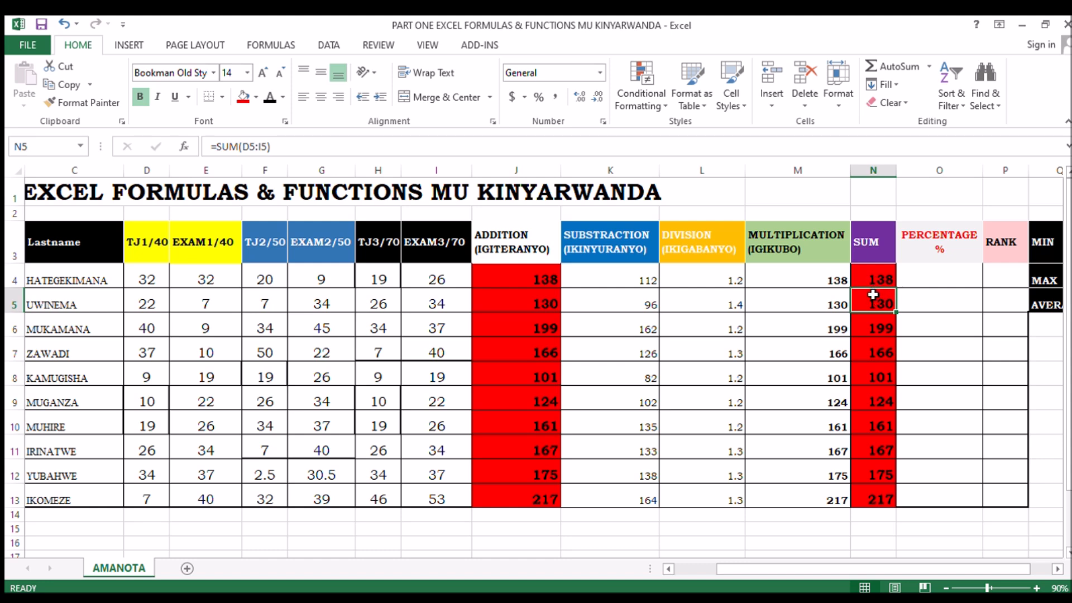
{"action": "left_click", "coordinate": [943, 276]}
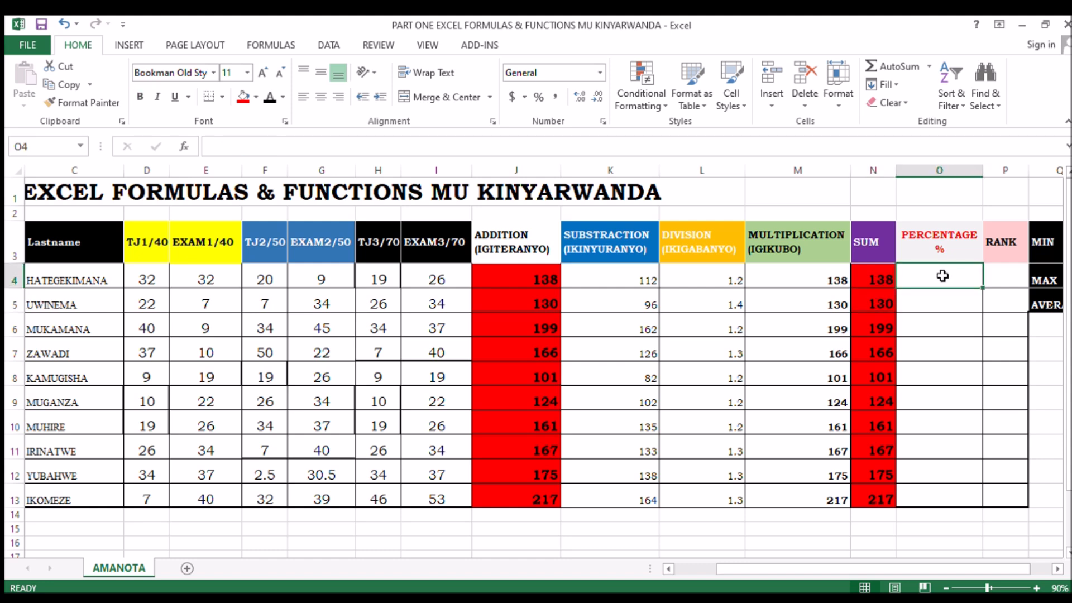
{"action": "type", "text": "="}
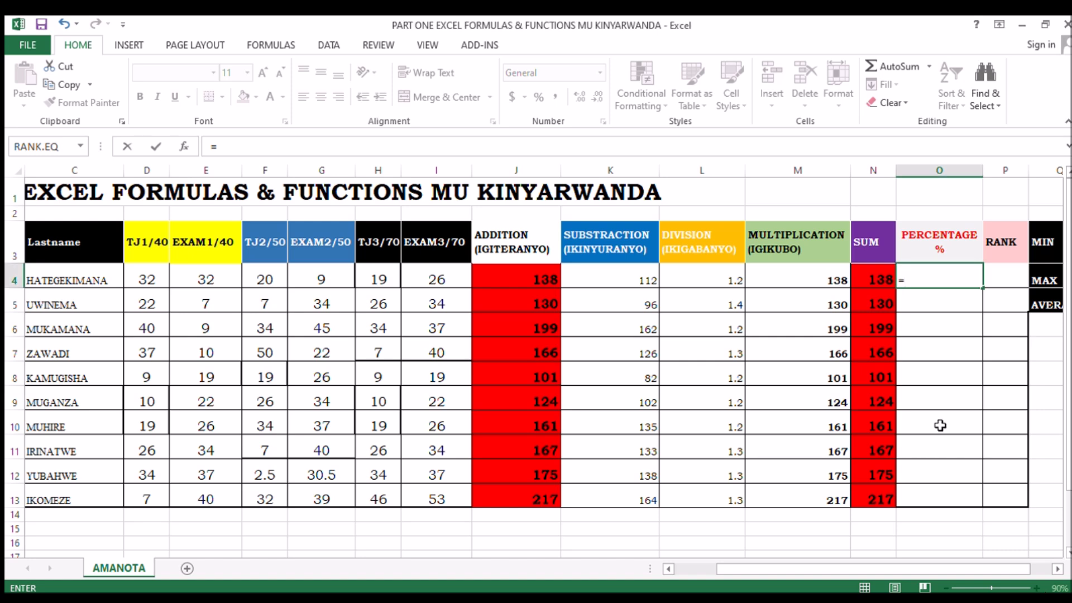
{"action": "key", "text": "Escape"}
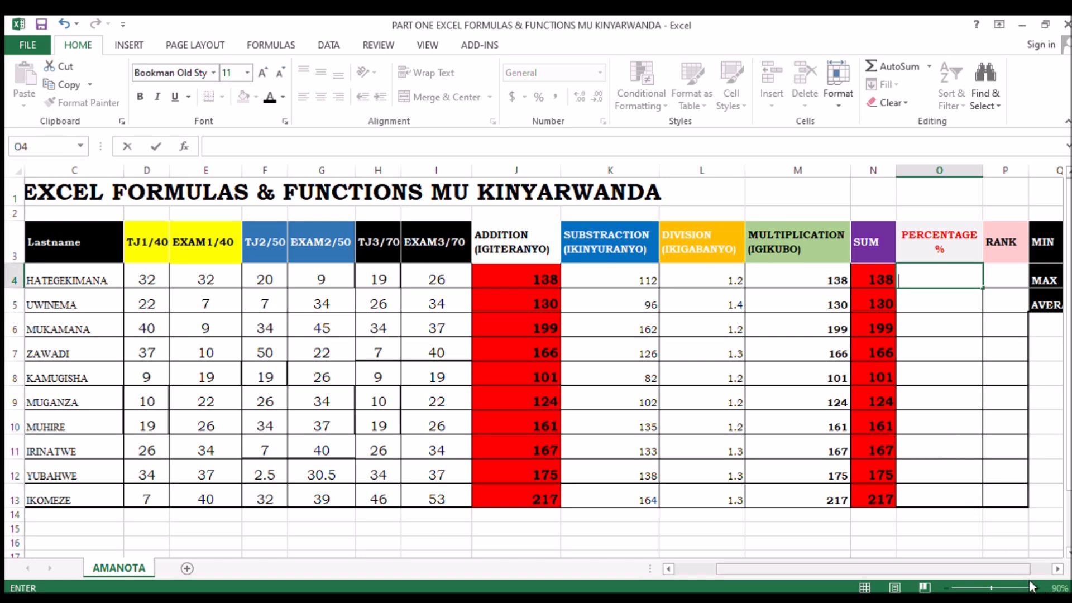
{"action": "left_click", "coordinate": [949, 495]}
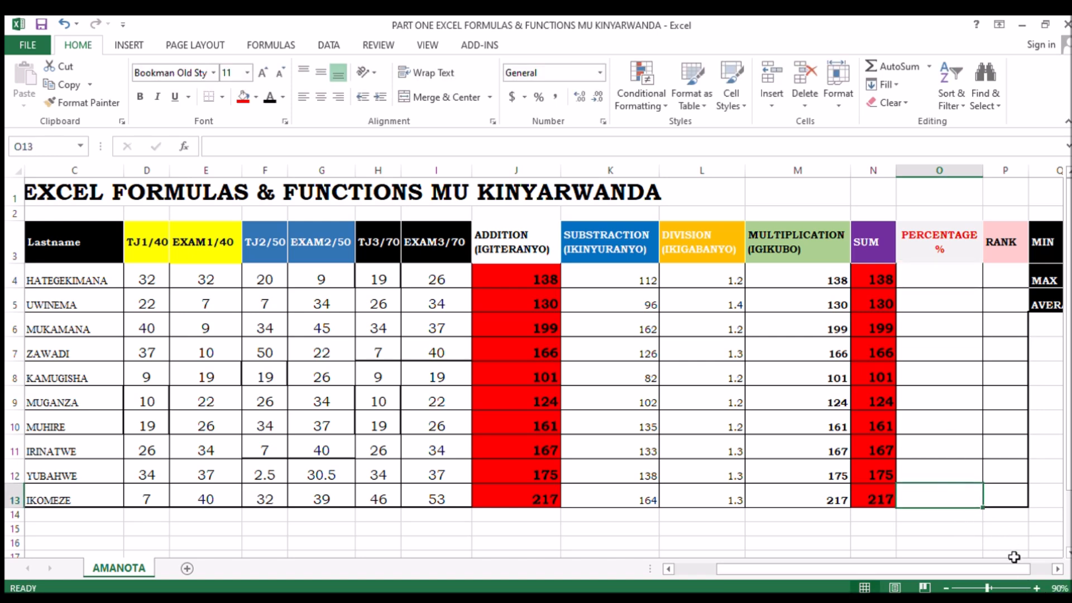
{"action": "scroll", "coordinate": [949, 496], "scroll_direction": "up", "scroll_amount": 2}
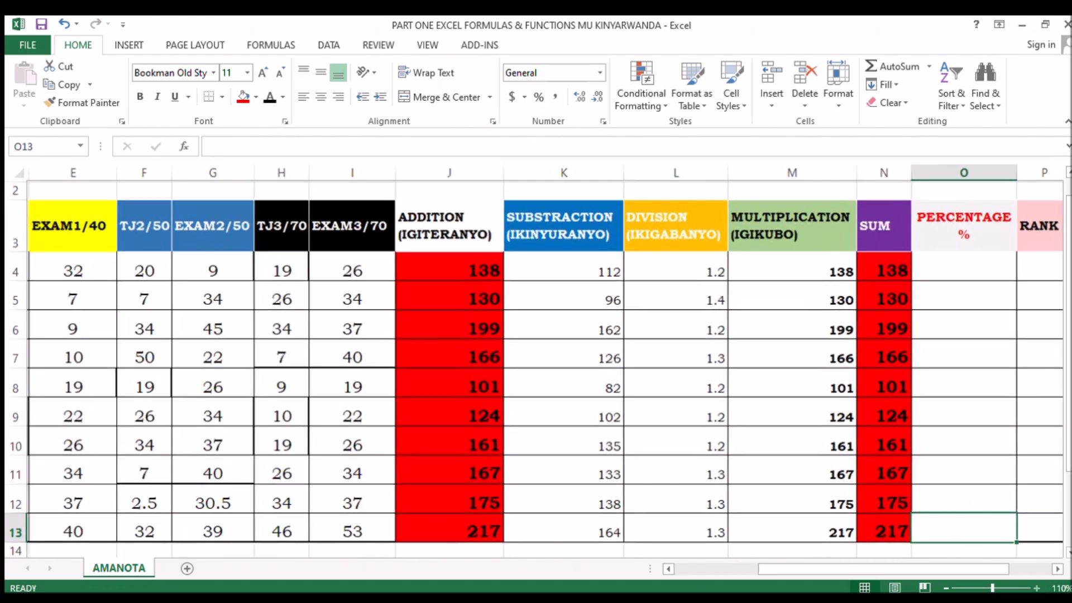
{"action": "left_click", "coordinate": [952, 263]}
{"action": "type", "text": "="}
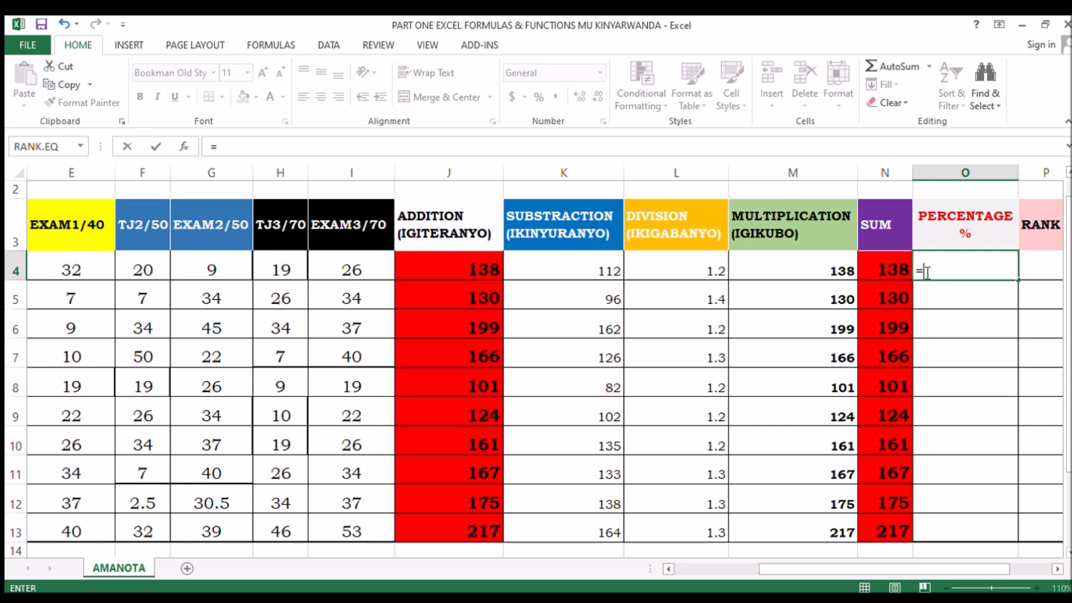
{"action": "left_click", "coordinate": [886, 272]}
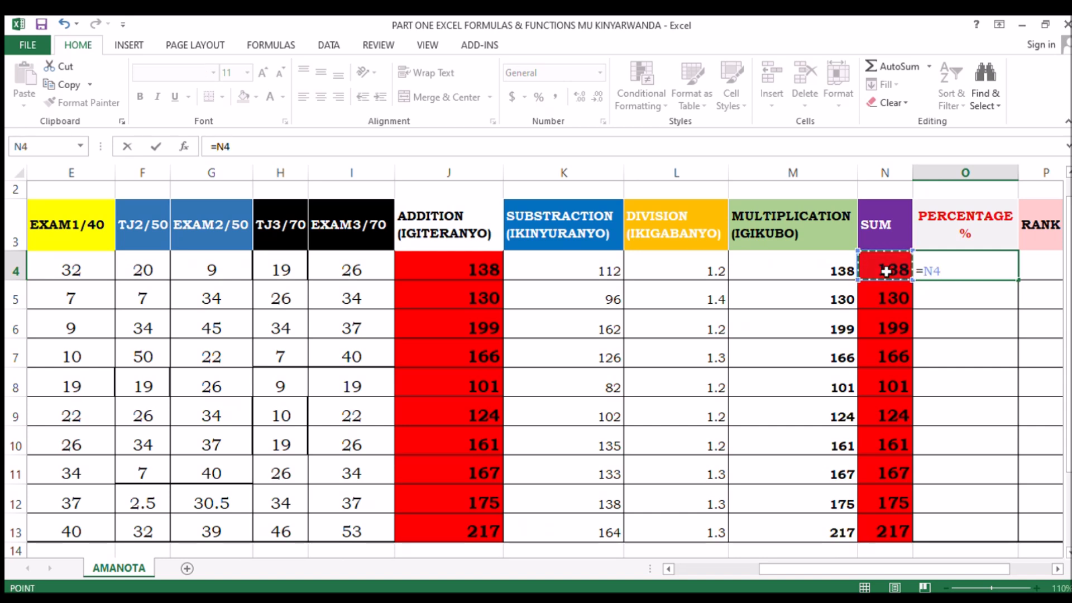
{"action": "type", "text": "*00"}
{"action": "key", "text": "BackSpace"}
{"action": "key", "text": "BackSpace"}
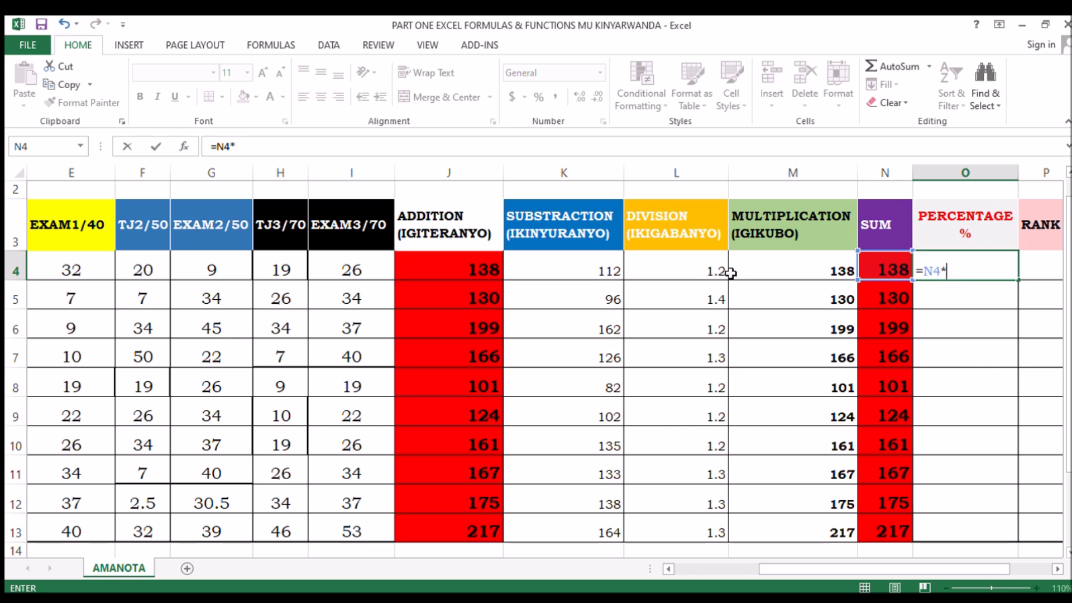
{"action": "key", "text": "BackSpace"}
{"action": "key", "text": "BackSpace"}
{"action": "key", "text": "BackSpace"}
{"action": "key", "text": "BackSpace"}
{"action": "key", "text": "Escape"}
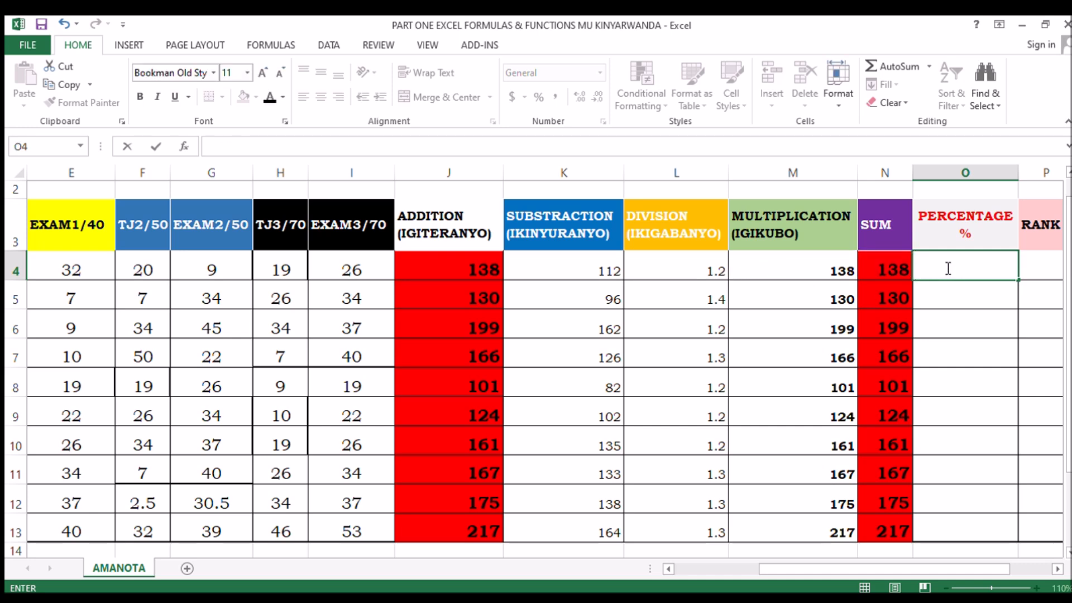
{"action": "left_click", "coordinate": [886, 271]}
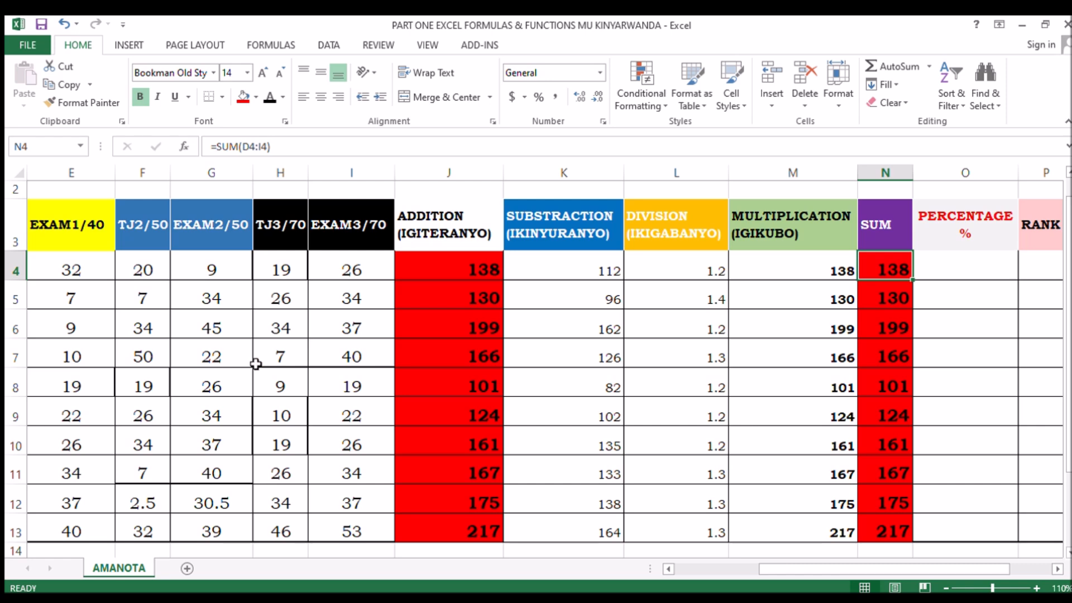
{"action": "left_click", "coordinate": [72, 366]}
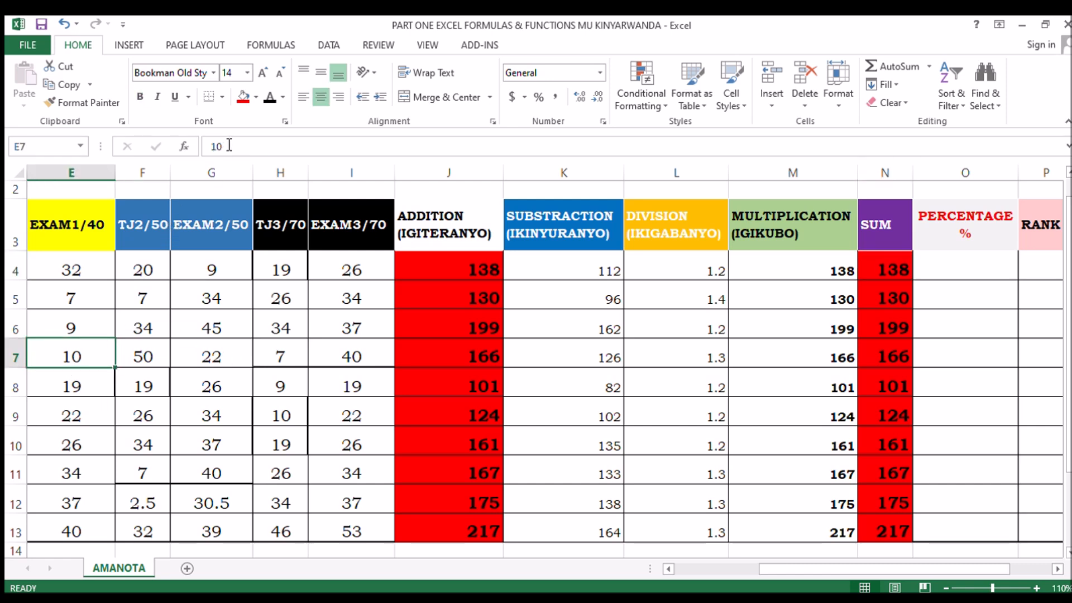
{"action": "left_click", "coordinate": [209, 148]}
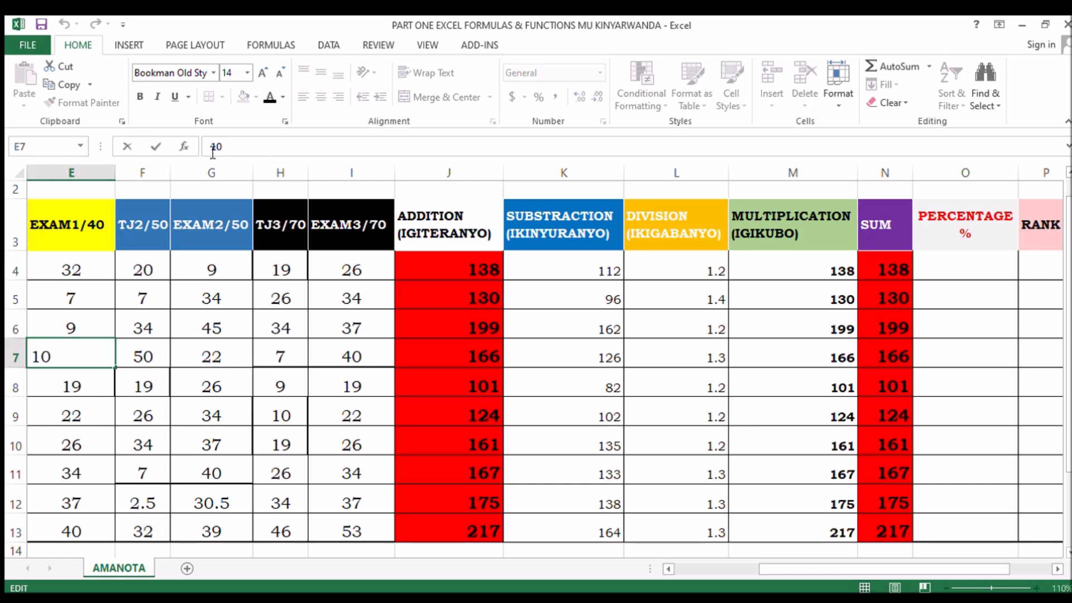
{"action": "key", "text": "shift+Right"}
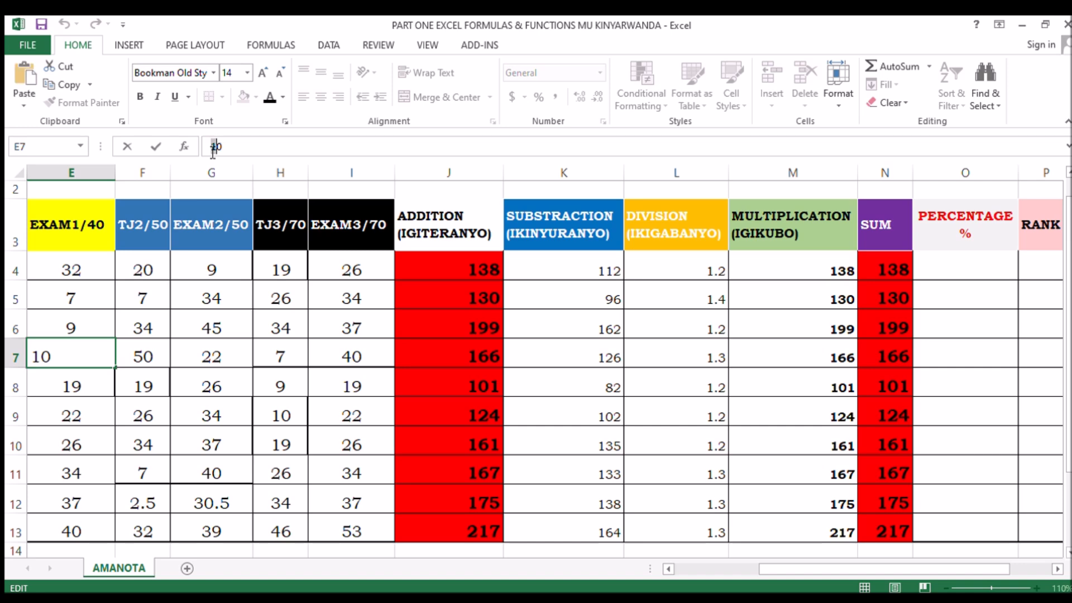
- Enter the formula =N4*100/320 in cell O4 of the PERCENTAGE column
{"action": "left_click", "coordinate": [944, 272]}
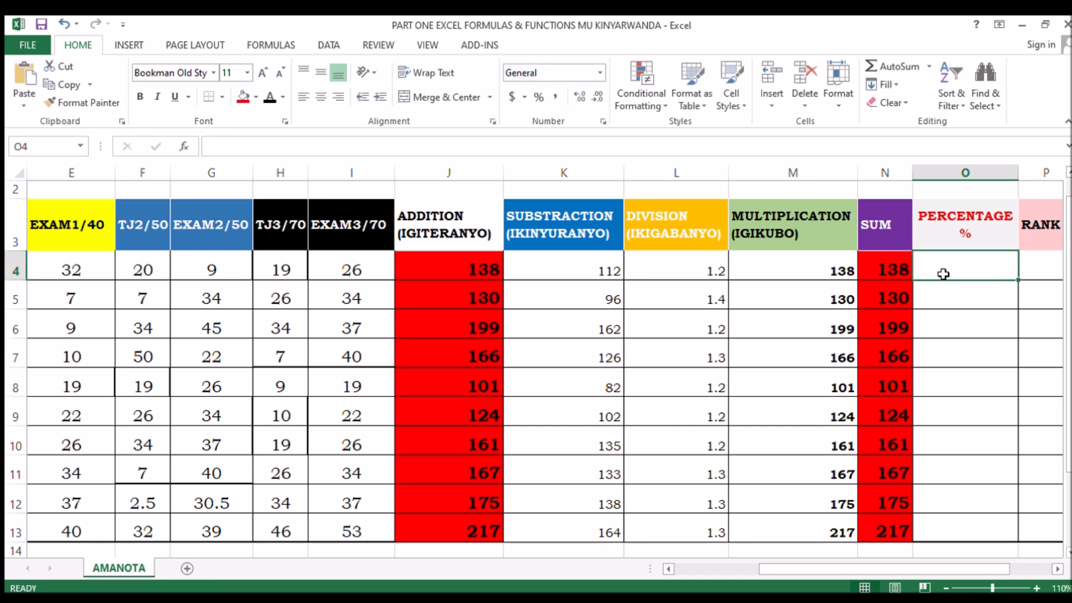
{"action": "type", "text": "="}
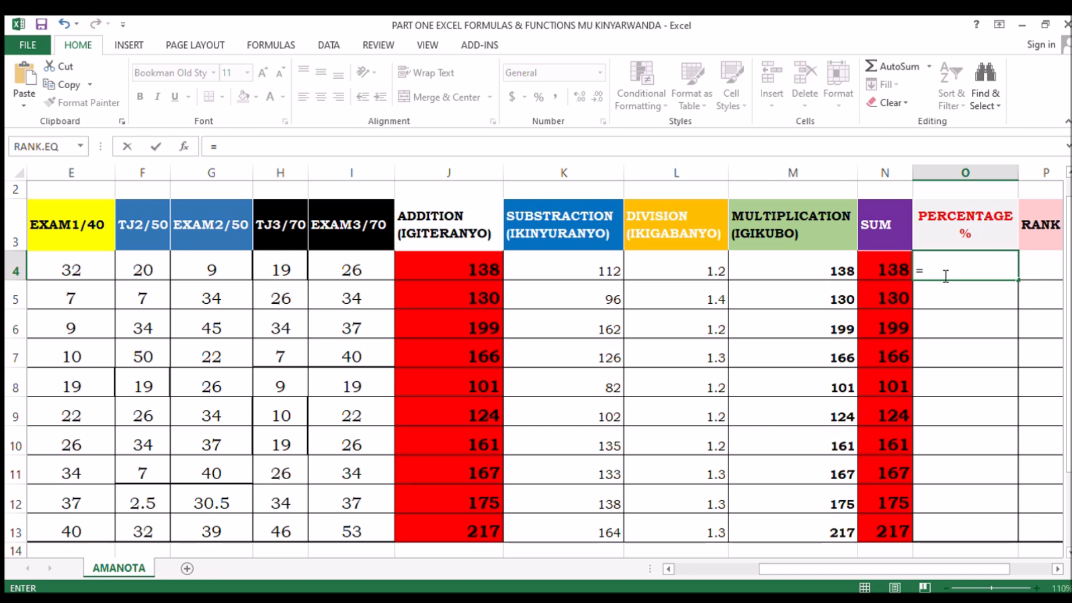
{"action": "left_click", "coordinate": [894, 270]}
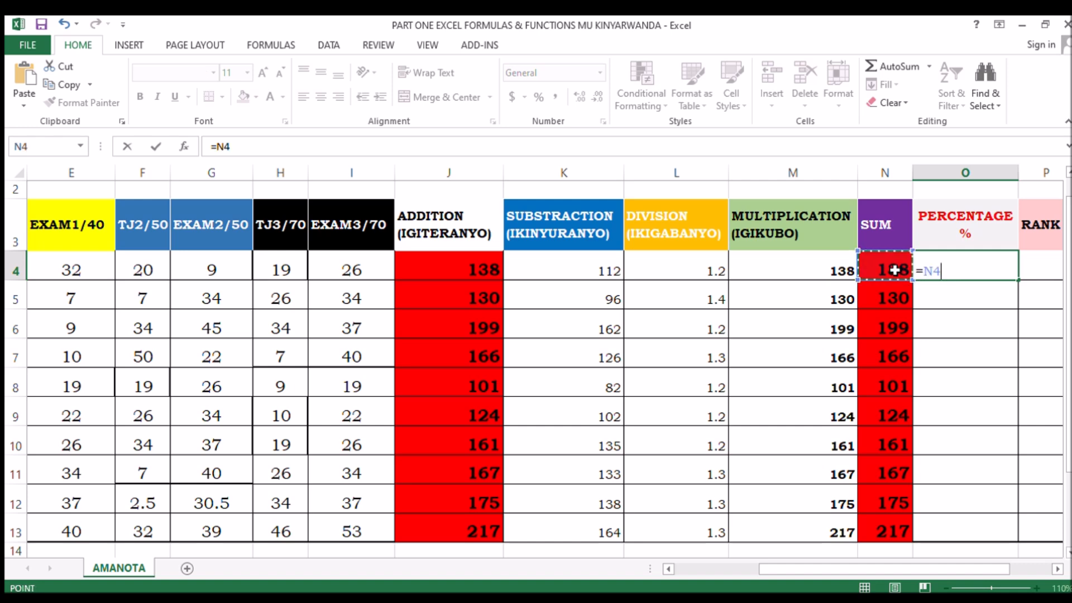
{"action": "type", "text": "*100"}
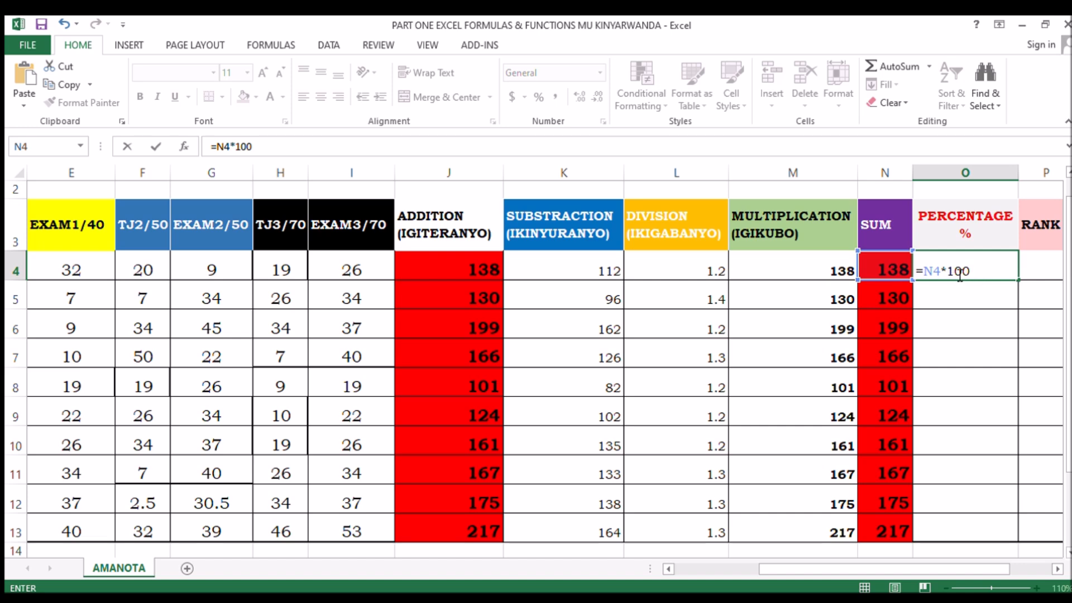
{"action": "type", "text": "/320"}
{"action": "key", "text": "Return"}
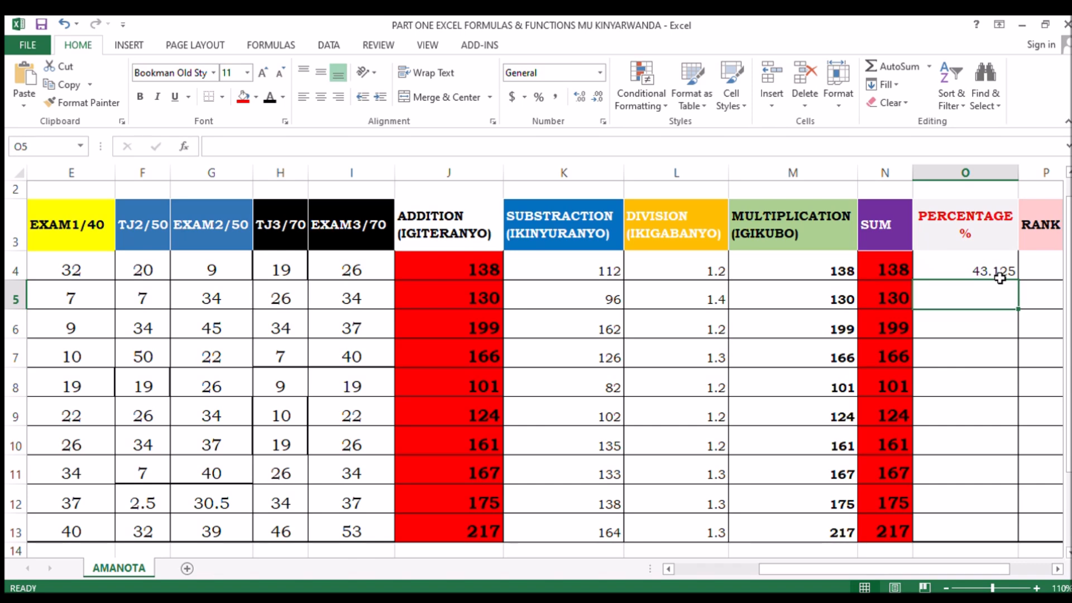
{"action": "left_click", "coordinate": [999, 274]}
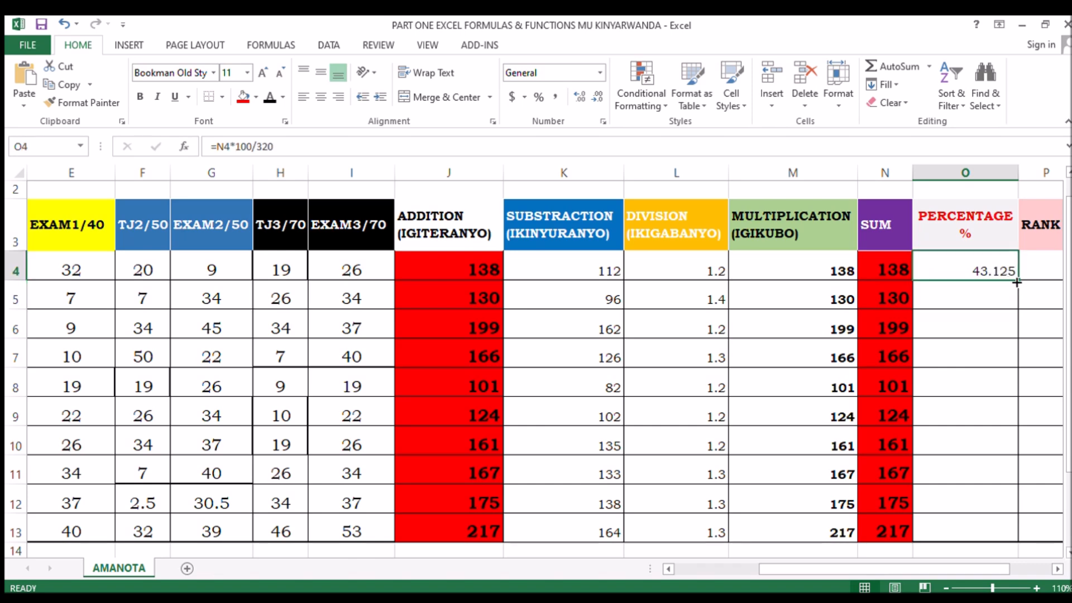
- Fill the PERCENTAGE formula from O4 down through O13 and format the range to show one decimal place
{"action": "left_click_drag", "start_coordinate": [1017, 283], "coordinate": [1008, 534]}
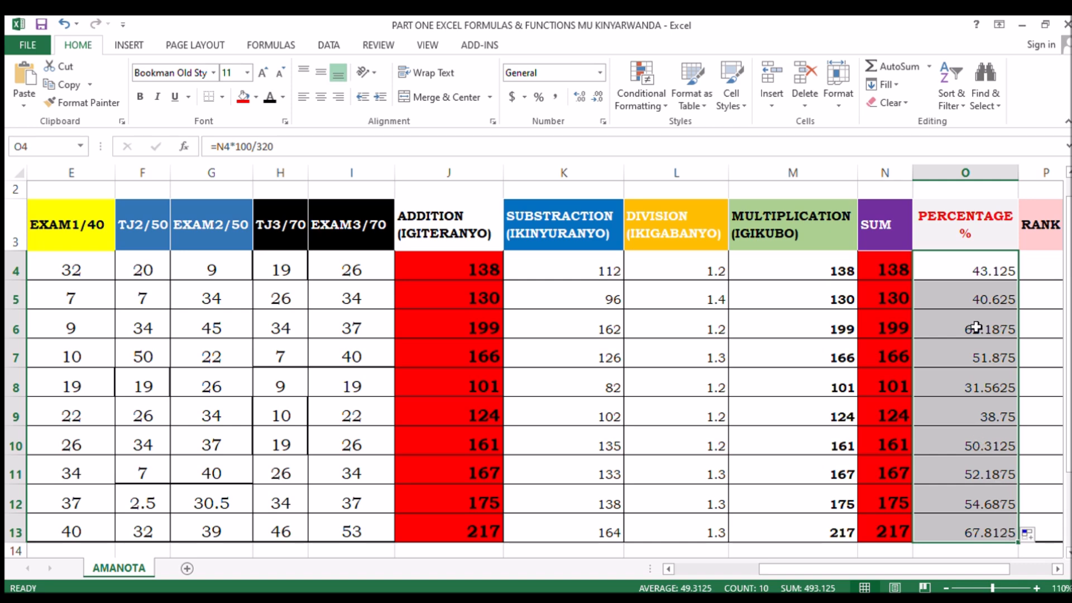
{"action": "left_click_drag", "start_coordinate": [965, 261], "coordinate": [972, 527]}
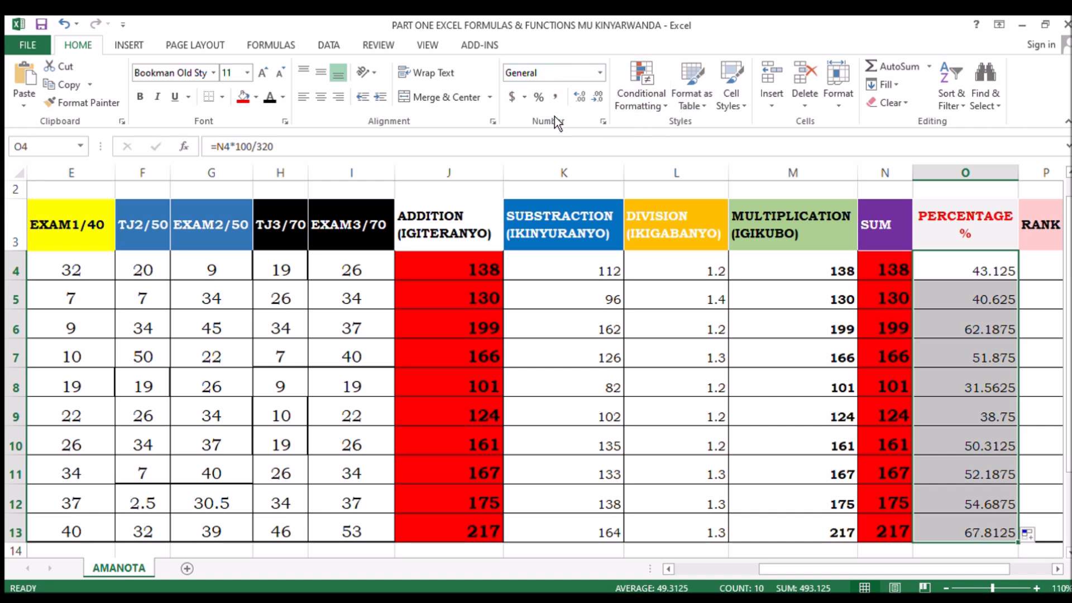
{"action": "left_click", "coordinate": [583, 103]}
{"action": "left_click", "coordinate": [598, 101]}
{"action": "left_click", "coordinate": [598, 102]}
{"action": "left_click", "coordinate": [598, 101]}
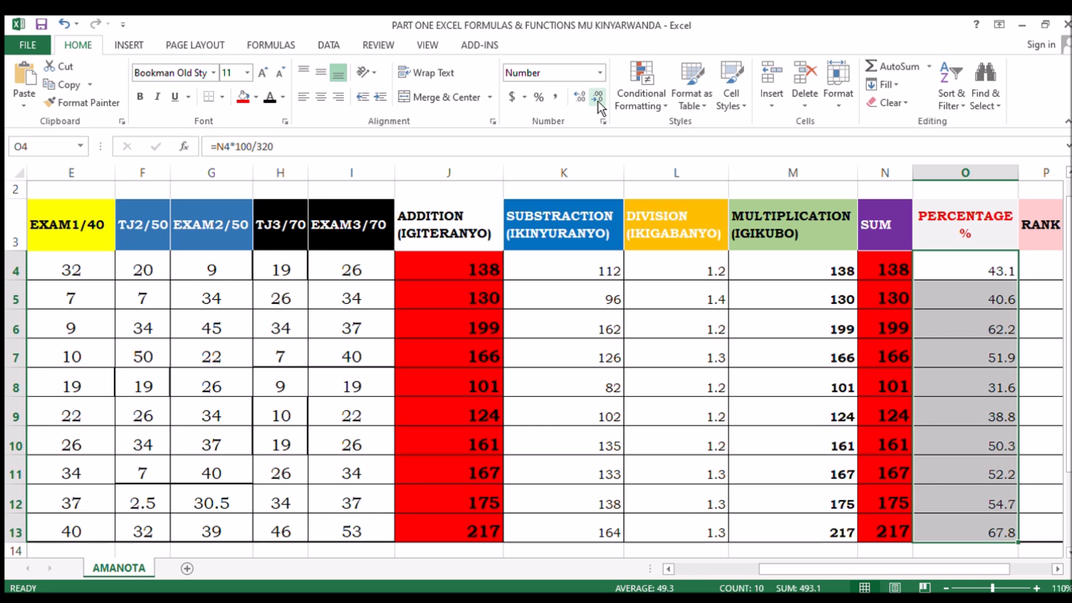
{"action": "left_click", "coordinate": [1008, 332]}
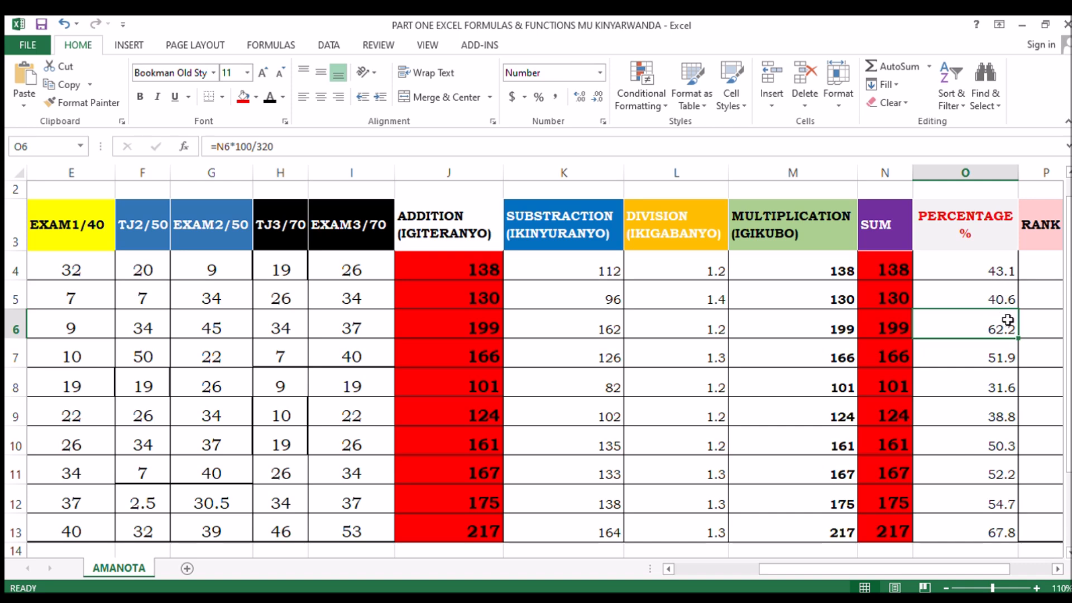
{"action": "left_click", "coordinate": [996, 300]}
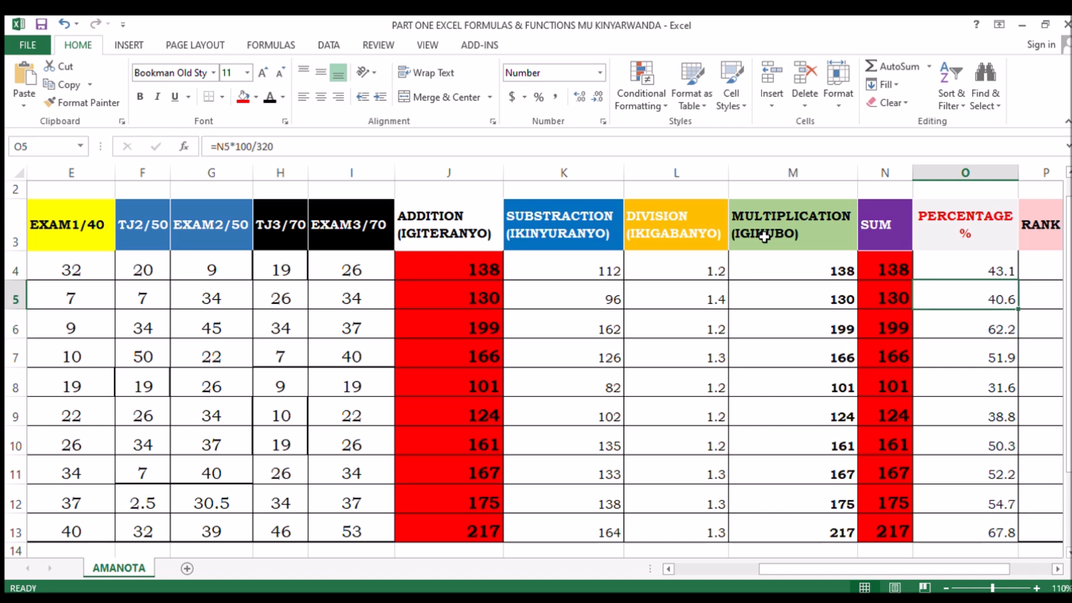
- Extend the percentages in O4:O13 to six decimal places and bring them back to one decimal place
{"action": "left_click", "coordinate": [599, 104]}
{"action": "left_click", "coordinate": [586, 105]}
{"action": "left_click_drag", "start_coordinate": [987, 270], "coordinate": [991, 531]}
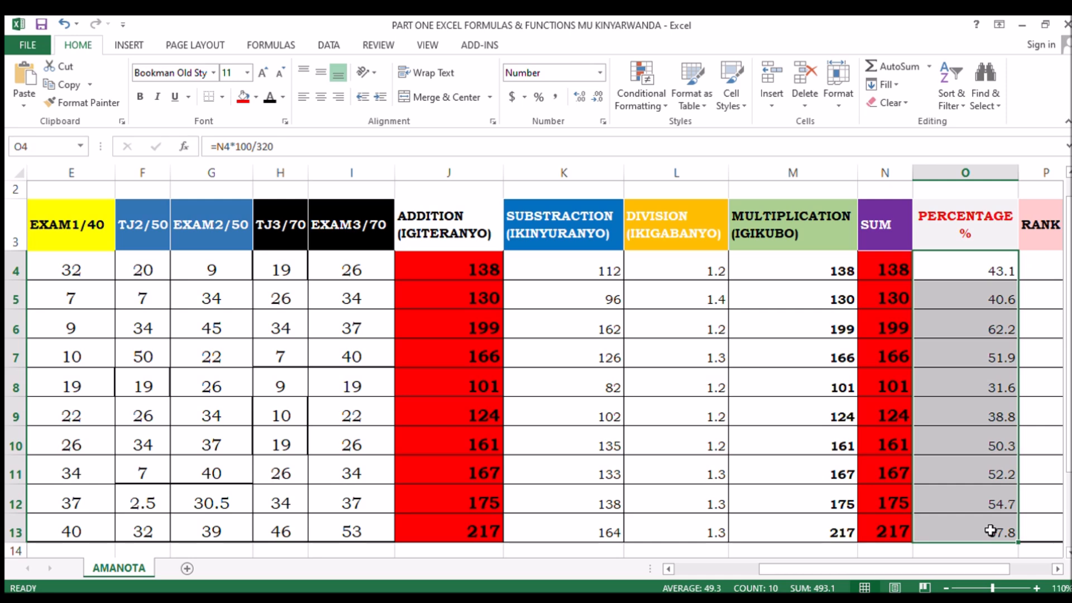
{"action": "left_click", "coordinate": [578, 98]}
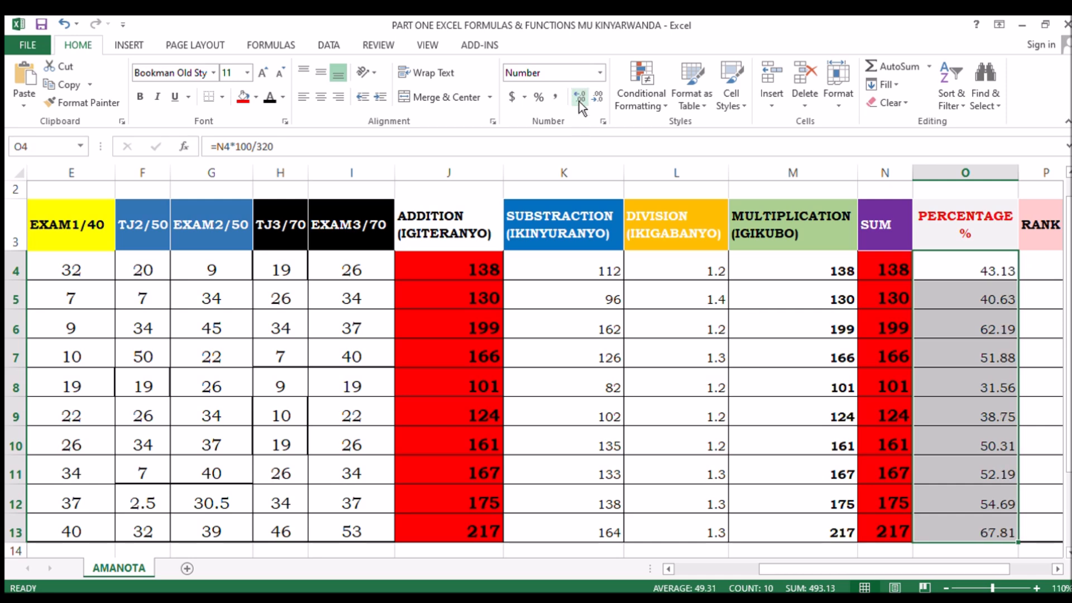
{"action": "left_click", "coordinate": [579, 101]}
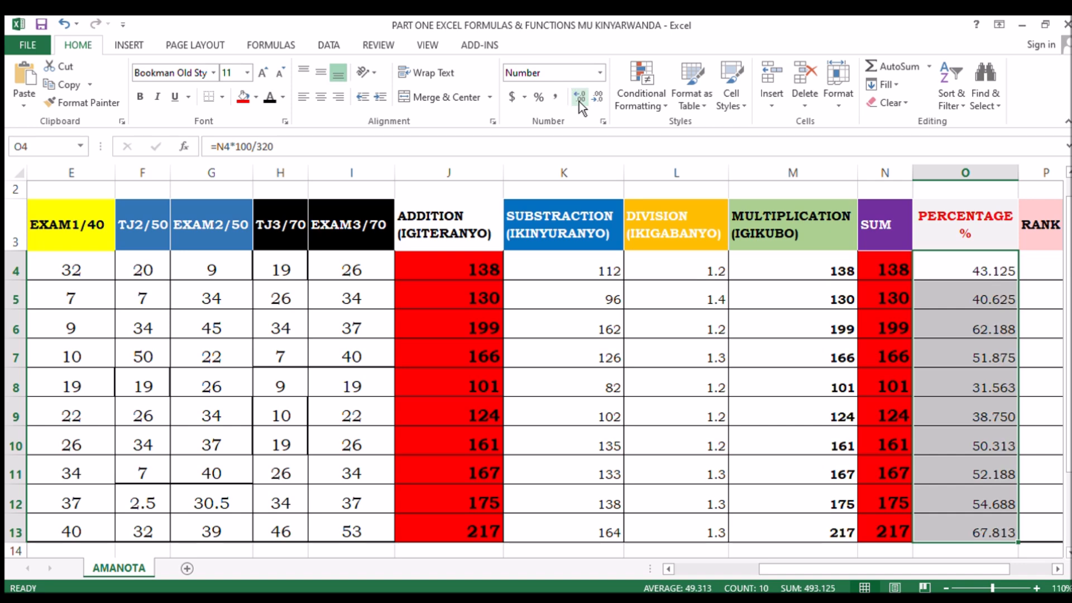
{"action": "left_click", "coordinate": [578, 101]}
{"action": "left_click", "coordinate": [579, 102]}
{"action": "left_click", "coordinate": [578, 101]}
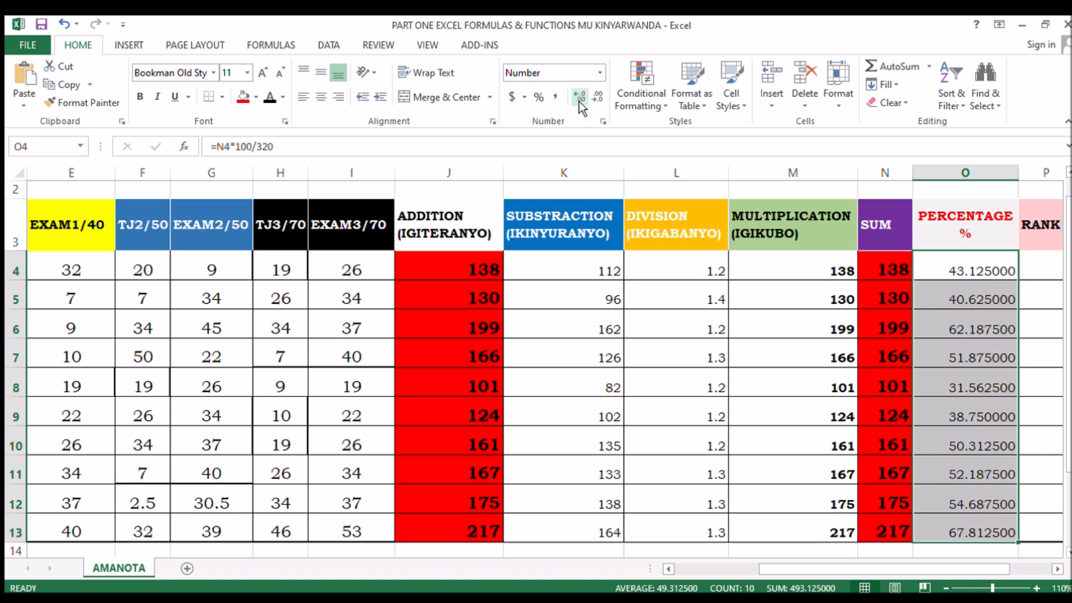
{"action": "left_click", "coordinate": [597, 102]}
{"action": "left_click", "coordinate": [598, 102]}
{"action": "left_click", "coordinate": [597, 101]}
{"action": "left_click", "coordinate": [597, 101]}
{"action": "left_click", "coordinate": [597, 102]}
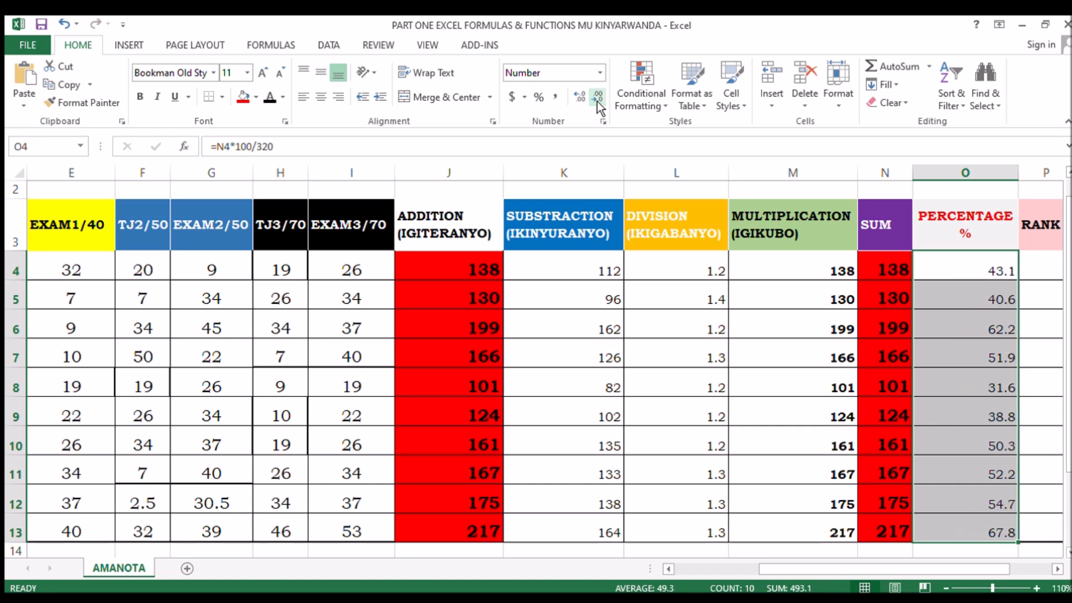
- Examine the students' marks across the table against their SUM and PERCENTAGE values before ranking them
{"action": "left_click", "coordinate": [955, 296]}
{"action": "scroll", "coordinate": [1024, 324], "scroll_direction": "right", "scroll_amount": 3}
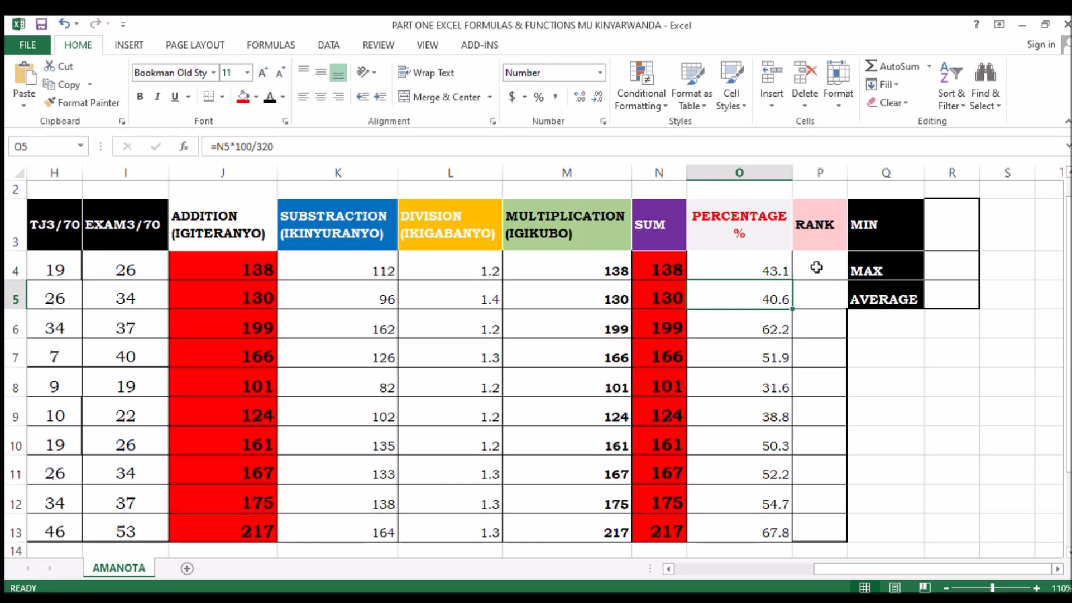
{"action": "scroll", "coordinate": [527, 316], "scroll_direction": "left", "scroll_amount": 3}
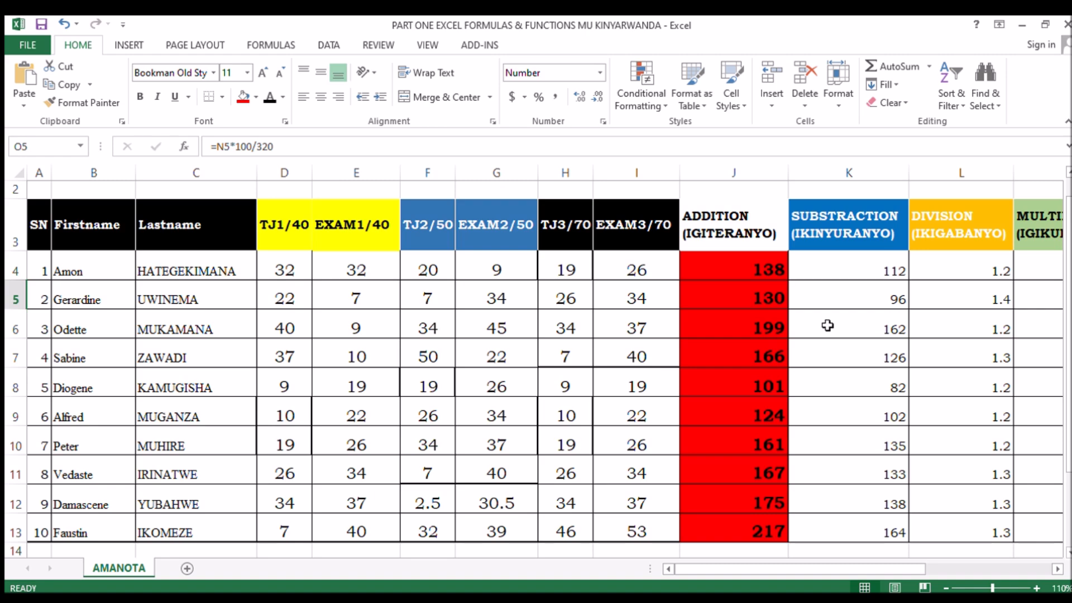
{"action": "scroll", "coordinate": [827, 325], "scroll_direction": "right", "scroll_amount": 4}
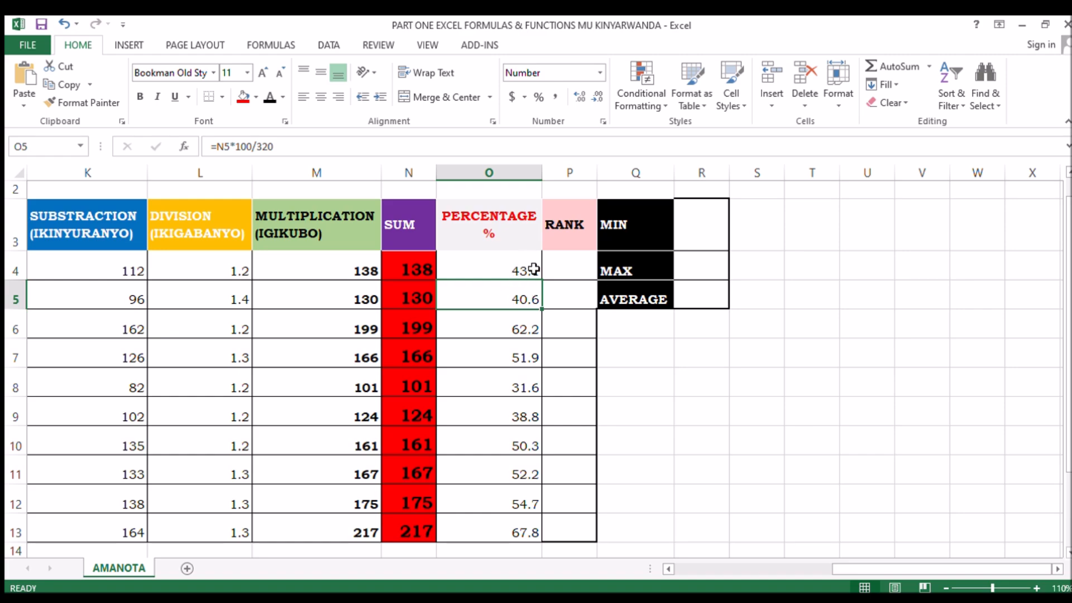
{"action": "scroll", "coordinate": [438, 275], "scroll_direction": "left", "scroll_amount": 4}
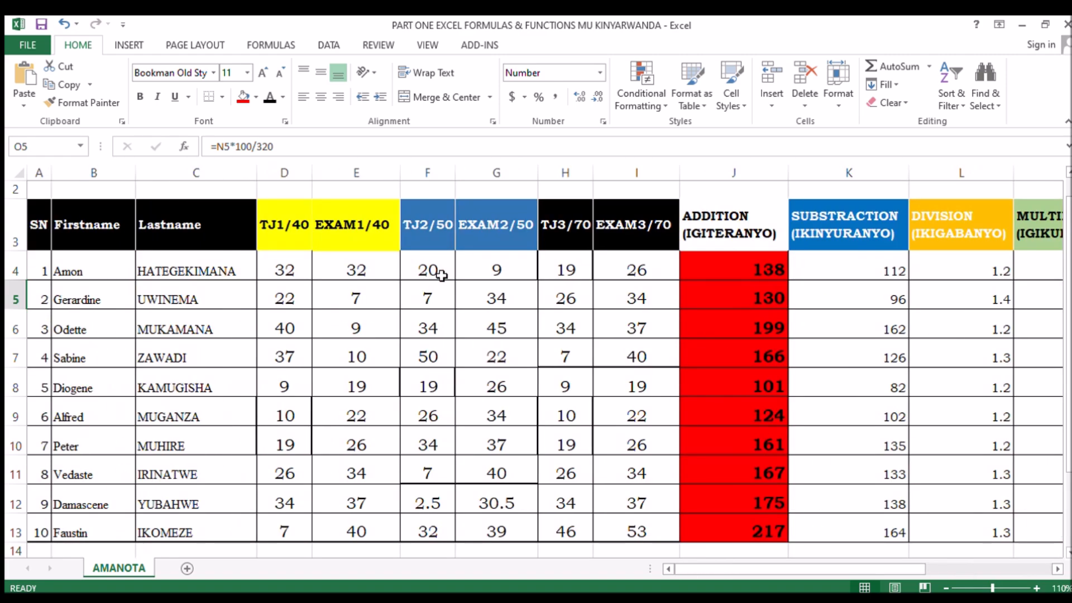
{"action": "scroll", "coordinate": [441, 275], "scroll_direction": "right", "scroll_amount": 3}
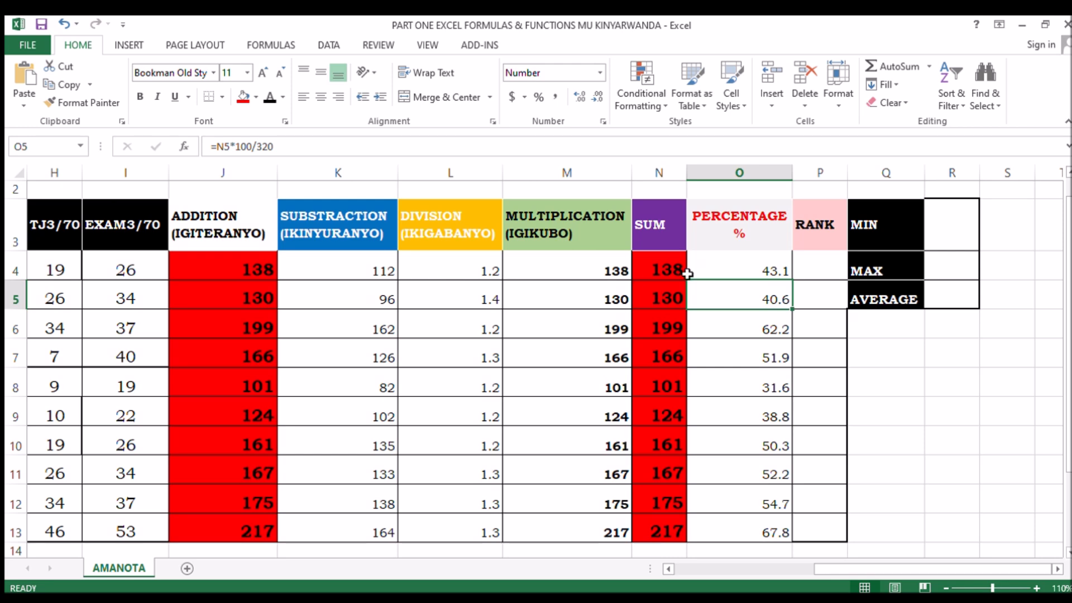
{"action": "scroll", "coordinate": [737, 285], "scroll_direction": "down", "scroll_amount": 1}
{"action": "scroll", "coordinate": [742, 286], "scroll_direction": "down", "scroll_amount": 1}
{"action": "scroll", "coordinate": [743, 286], "scroll_direction": "up", "scroll_amount": 2}
{"action": "scroll", "coordinate": [749, 537], "scroll_direction": "left", "scroll_amount": 3}
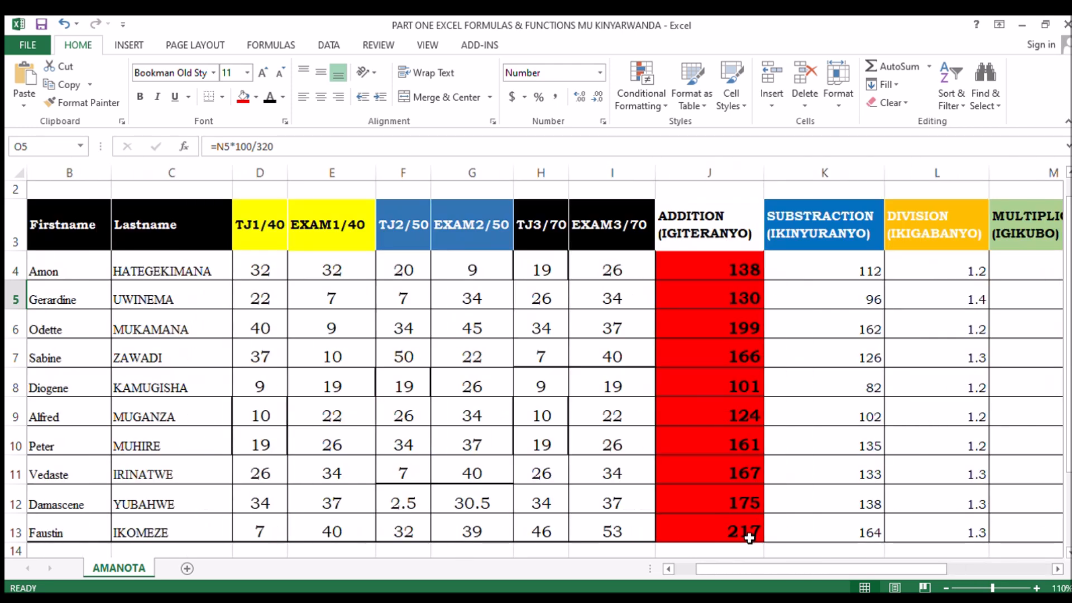
{"action": "scroll", "coordinate": [789, 454], "scroll_direction": "right", "scroll_amount": 3}
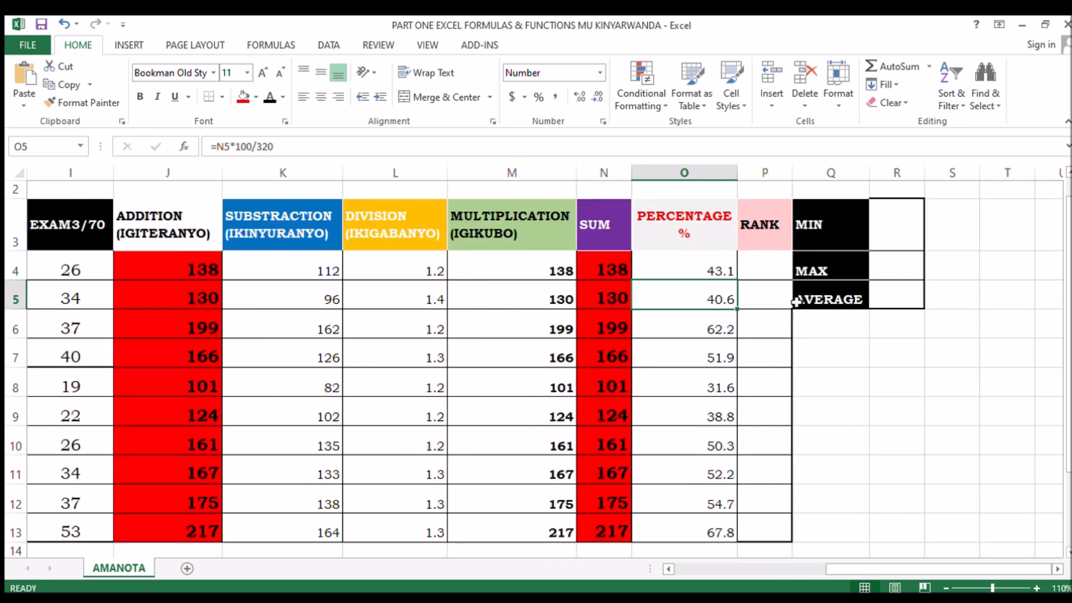
{"action": "scroll", "coordinate": [795, 302], "scroll_direction": "up", "scroll_amount": 1}
{"action": "left_click", "coordinate": [762, 307]}
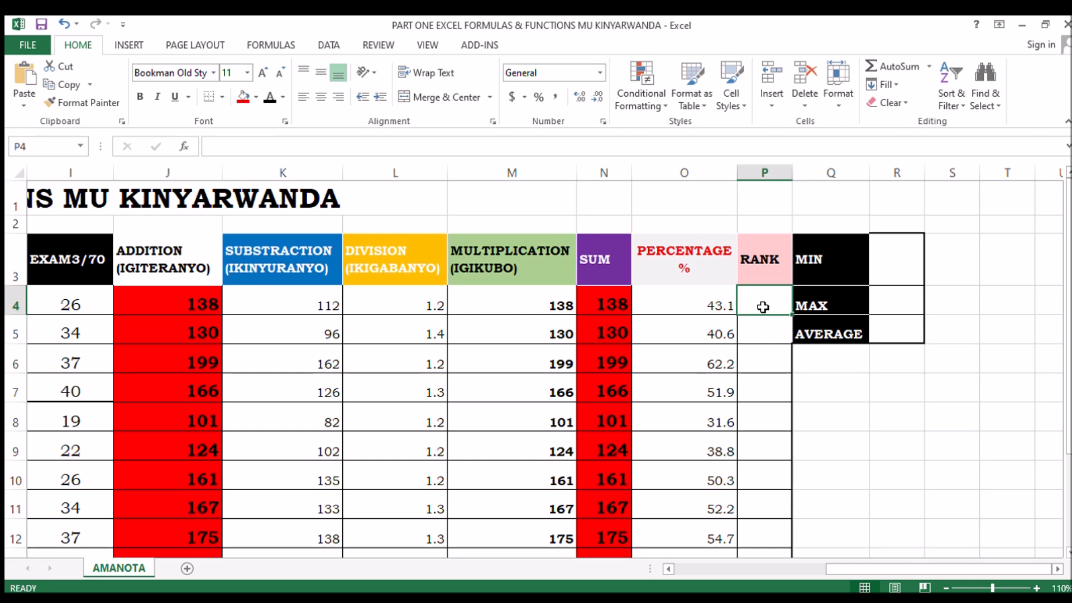
{"action": "type", "text": "="}
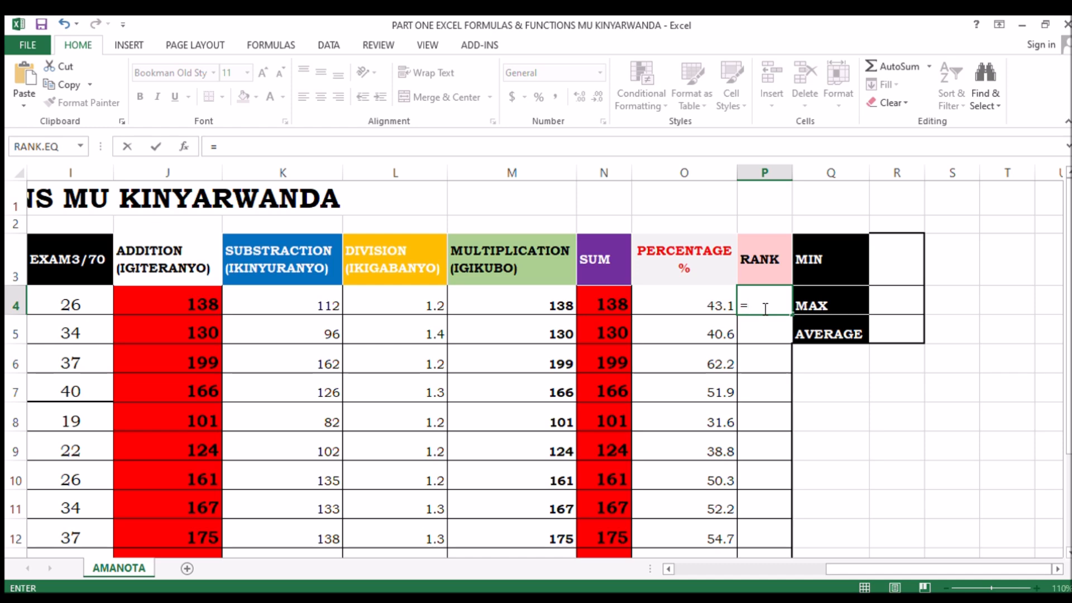
{"action": "type", "text": "rank("}
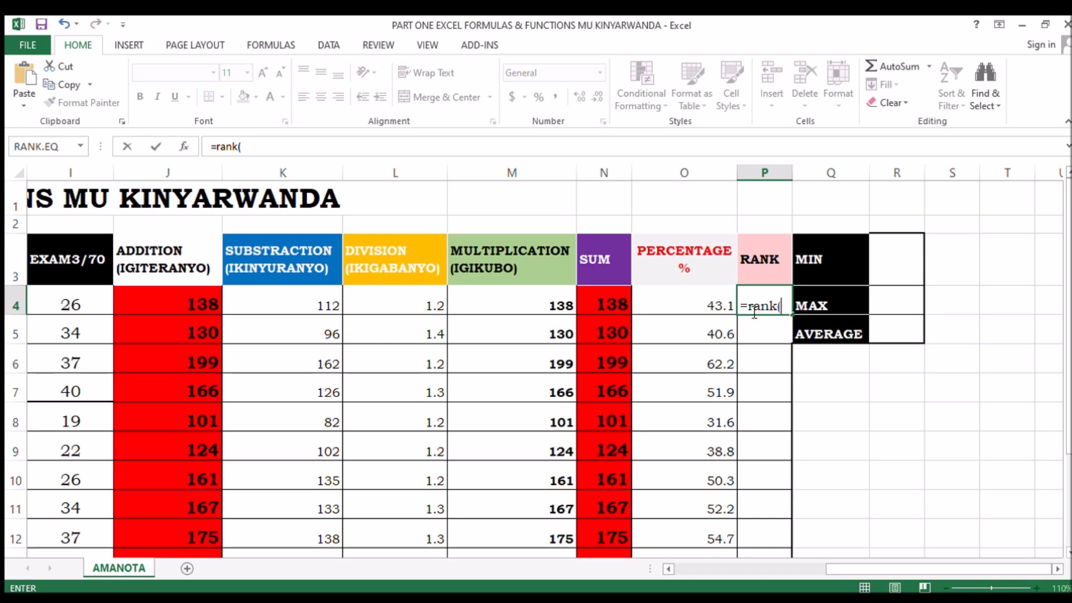
{"action": "left_click", "coordinate": [717, 305]}
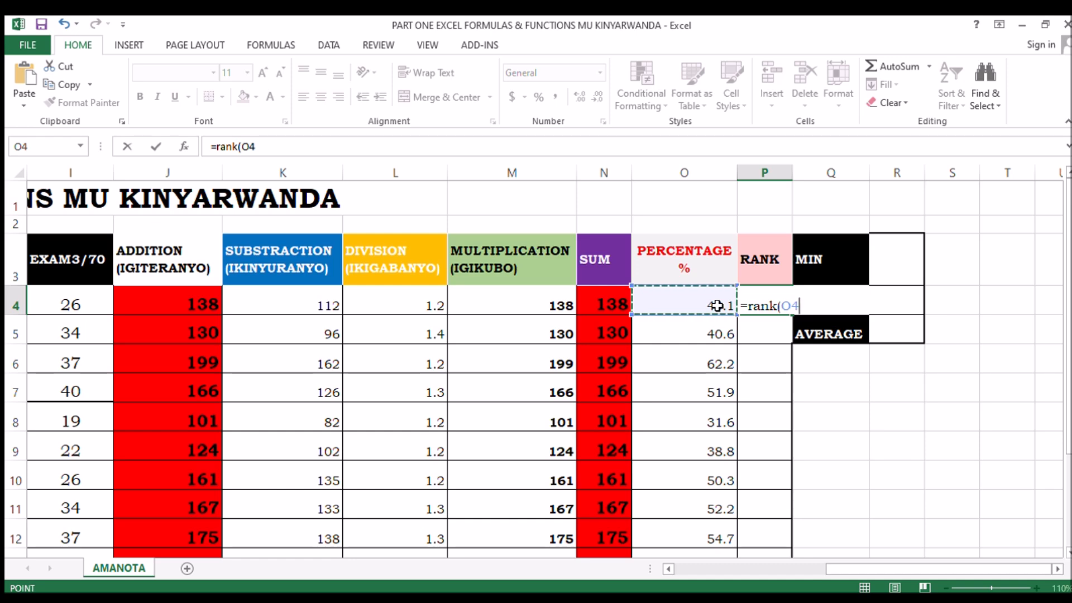
{"action": "type", "text": ","}
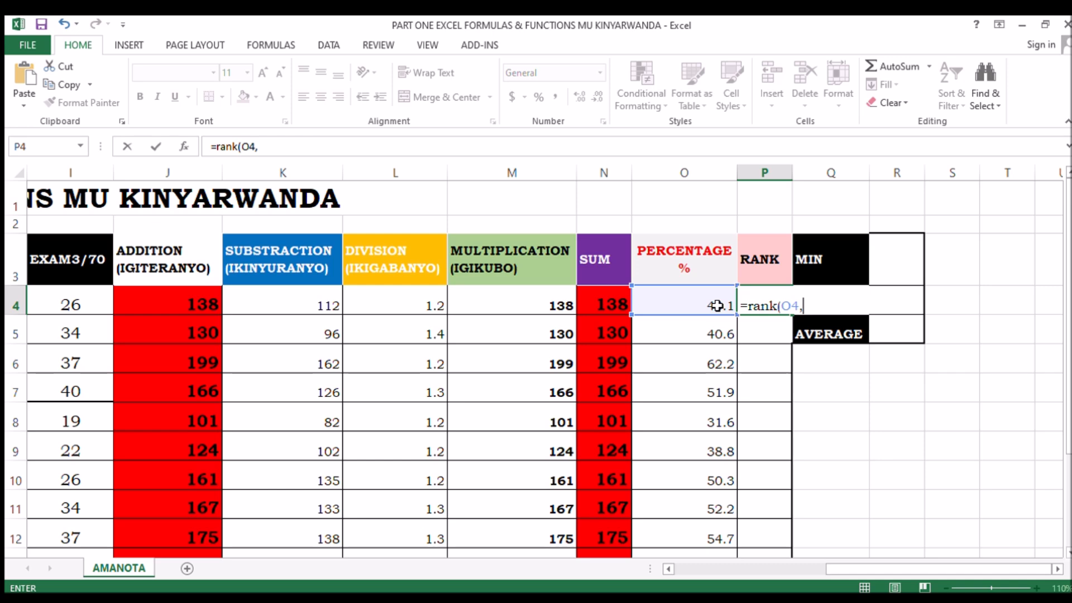
{"action": "type", "text": "$"}
{"action": "key", "text": "BackSpace"}
{"action": "key", "text": "BackSpace"}
{"action": "key", "text": "BackSpace"}
{"action": "key", "text": "BackSpace"}
{"action": "key", "text": "BackSpace"}
{"action": "key", "text": "BackSpace"}
{"action": "key", "text": "BackSpace"}
{"action": "key", "text": "BackSpace"}
{"action": "key", "text": "BackSpace"}
{"action": "key", "text": "BackSpace"}
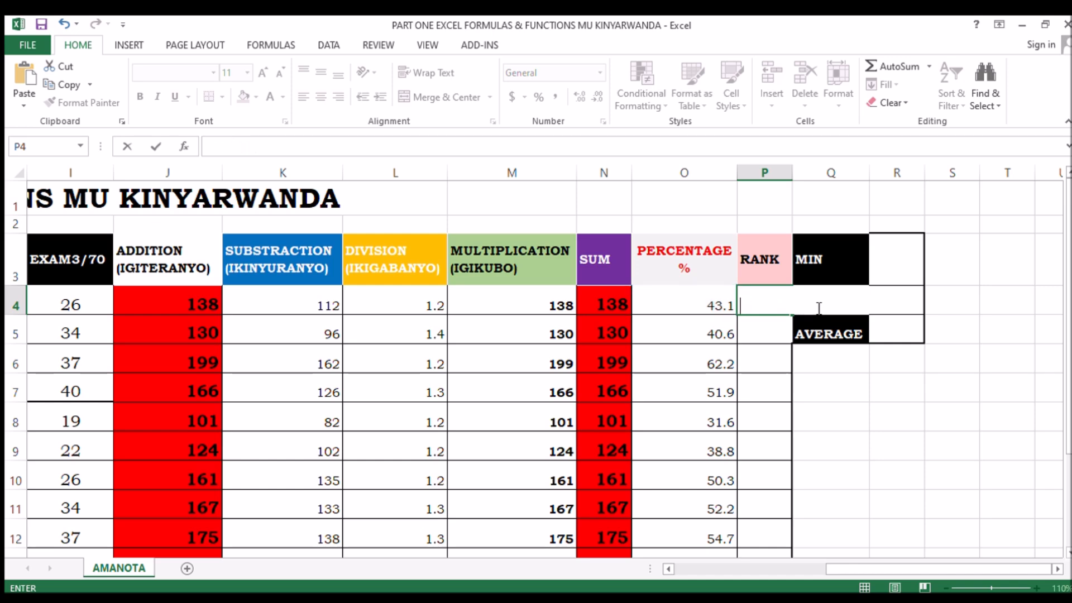
{"action": "left_click", "coordinate": [832, 441]}
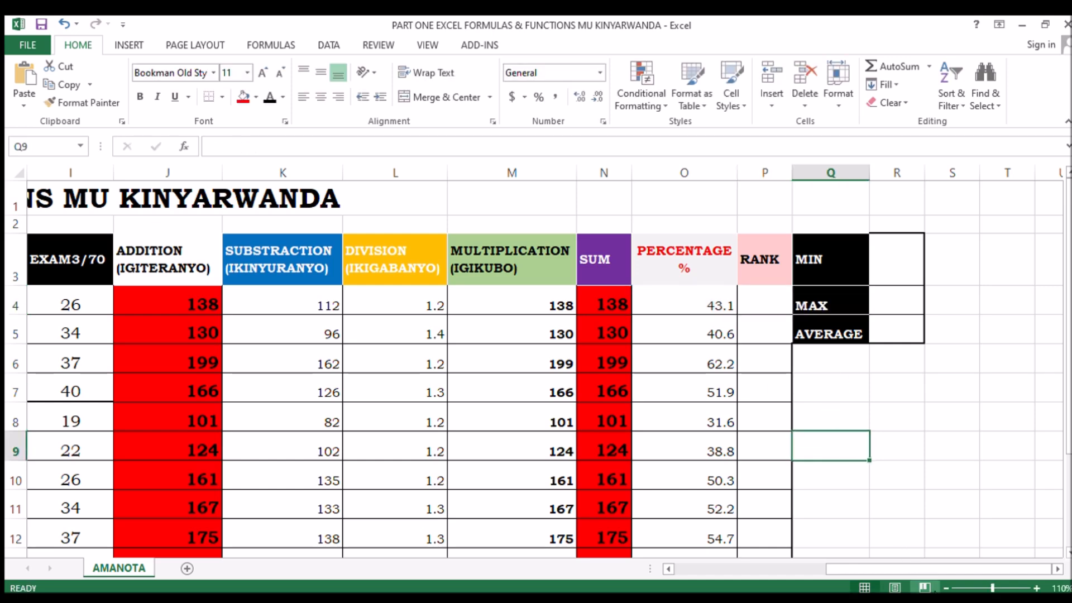
- Enter the formula =rank(O4,$O$4:$O$13) in cell P4 of the RANK column
{"action": "left_click", "coordinate": [946, 588]}
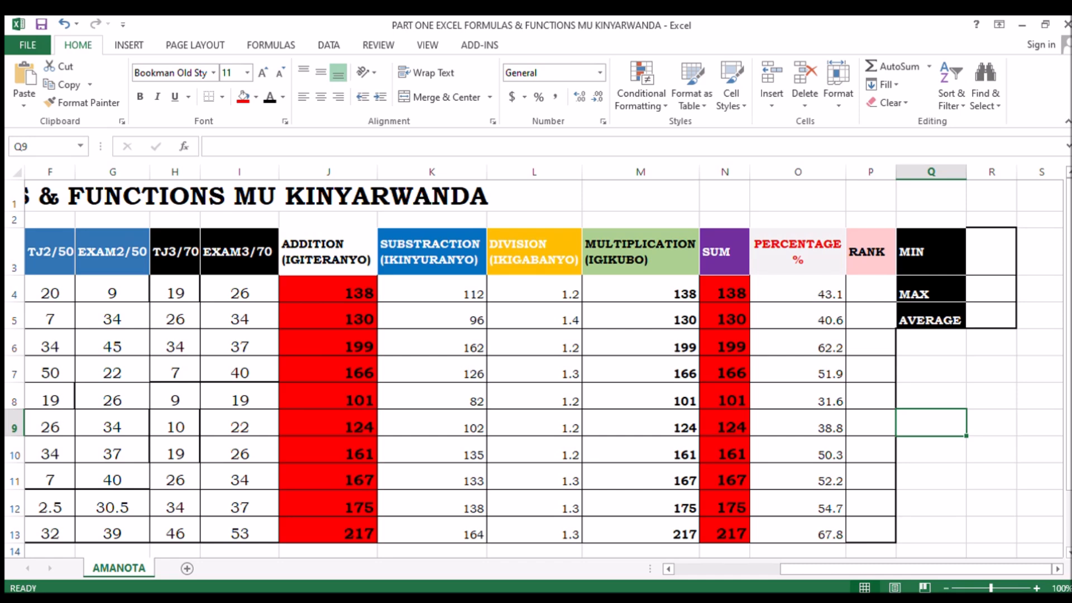
{"action": "left_click", "coordinate": [872, 290]}
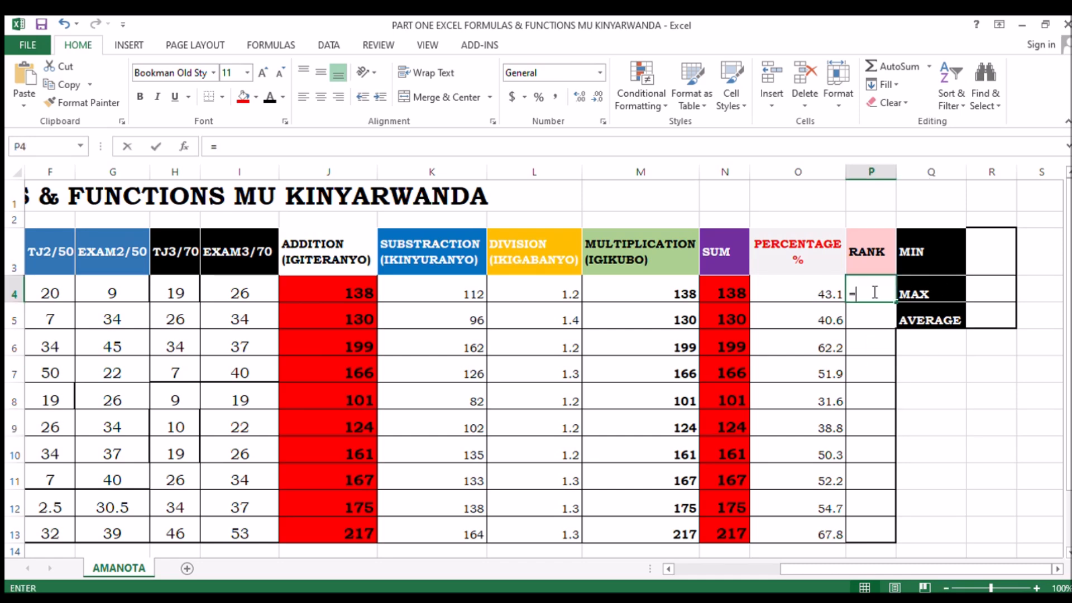
{"action": "type", "text": "=rank"}
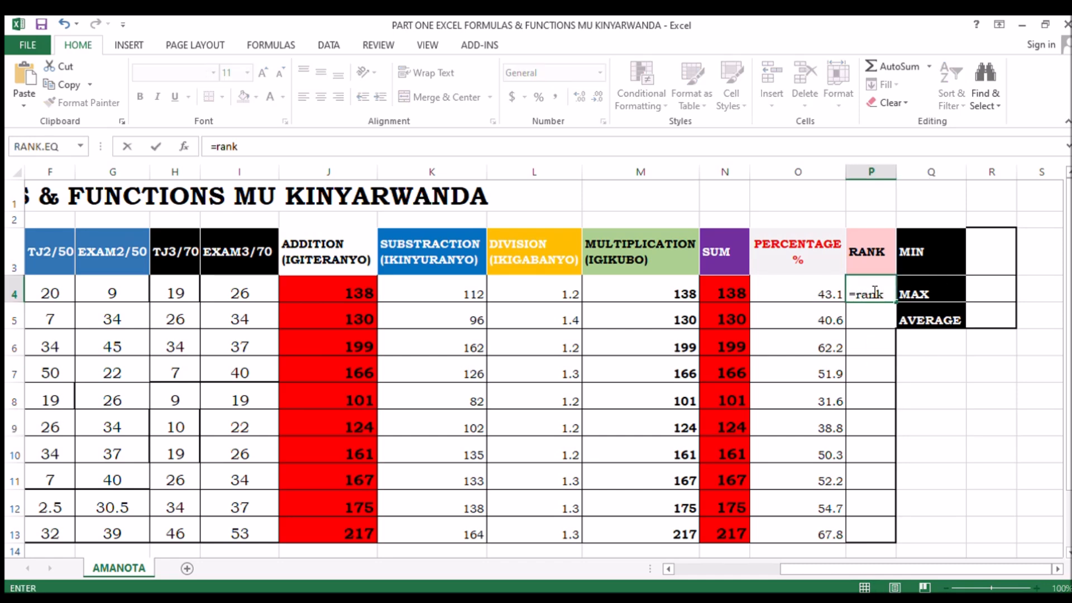
{"action": "type", "text": "("}
{"action": "left_click", "coordinate": [811, 294]}
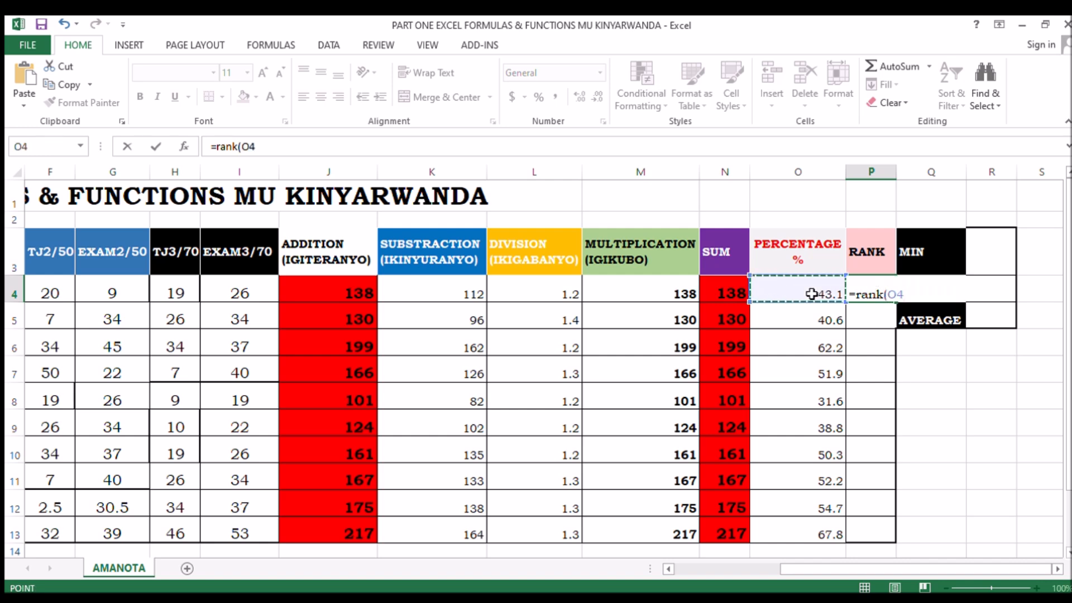
{"action": "type", "text": ","}
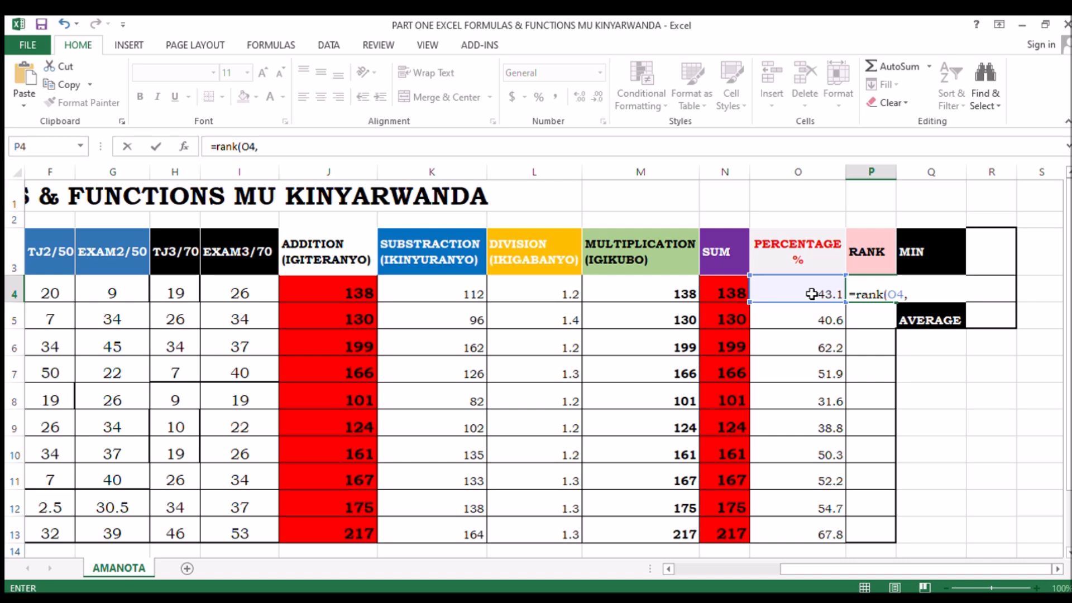
{"action": "type", "text": "$"}
{"action": "type", "text": "O$"}
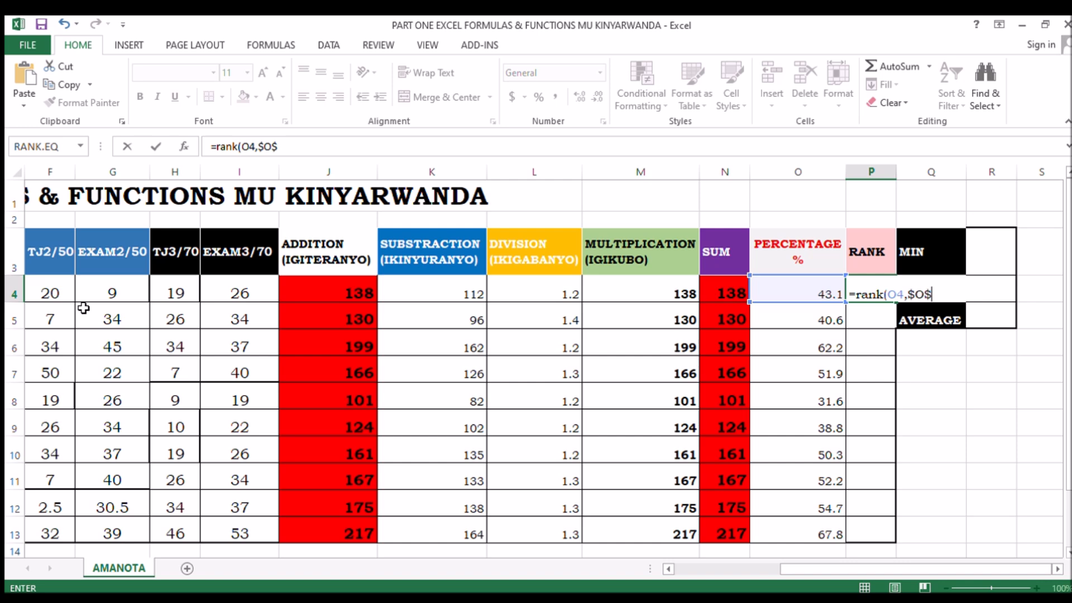
{"action": "type", "text": "4"}
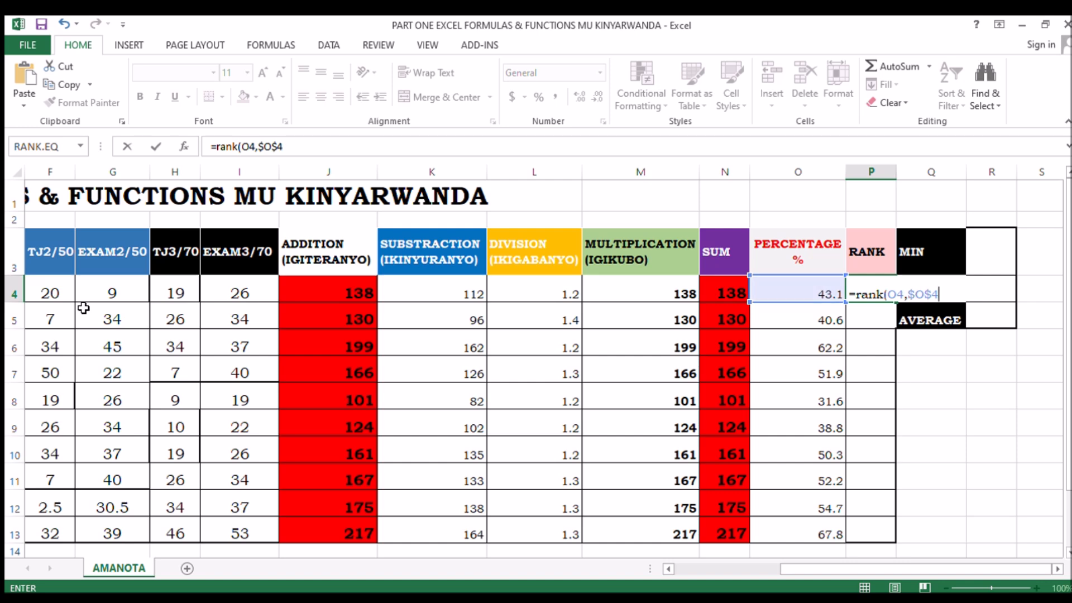
{"action": "type", "text": ":"}
{"action": "type", "text": "$O$"}
{"action": "type", "text": "3"}
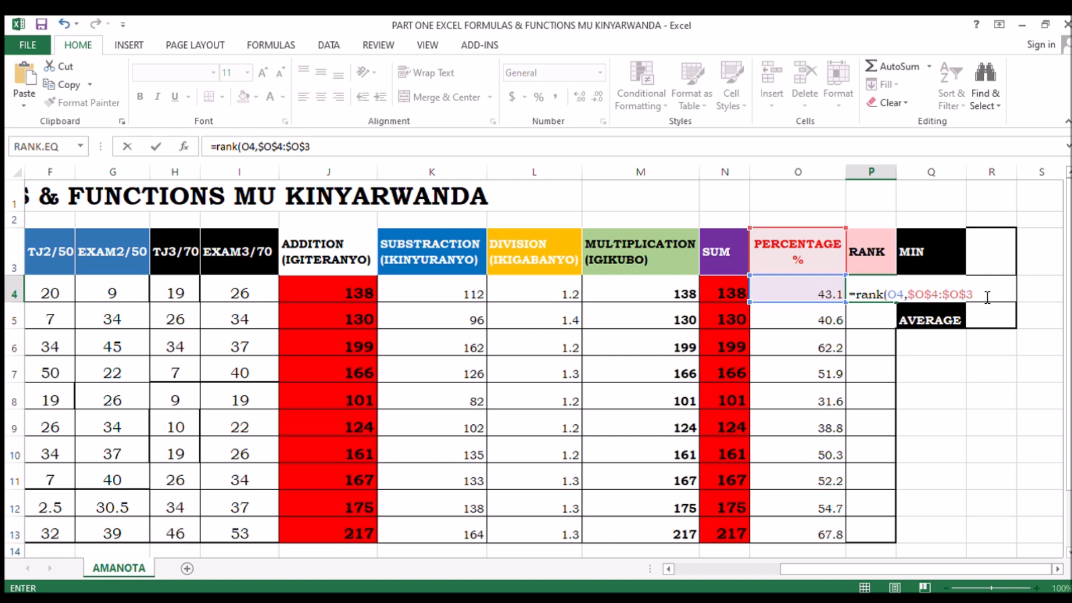
{"action": "key", "text": "BackSpace"}
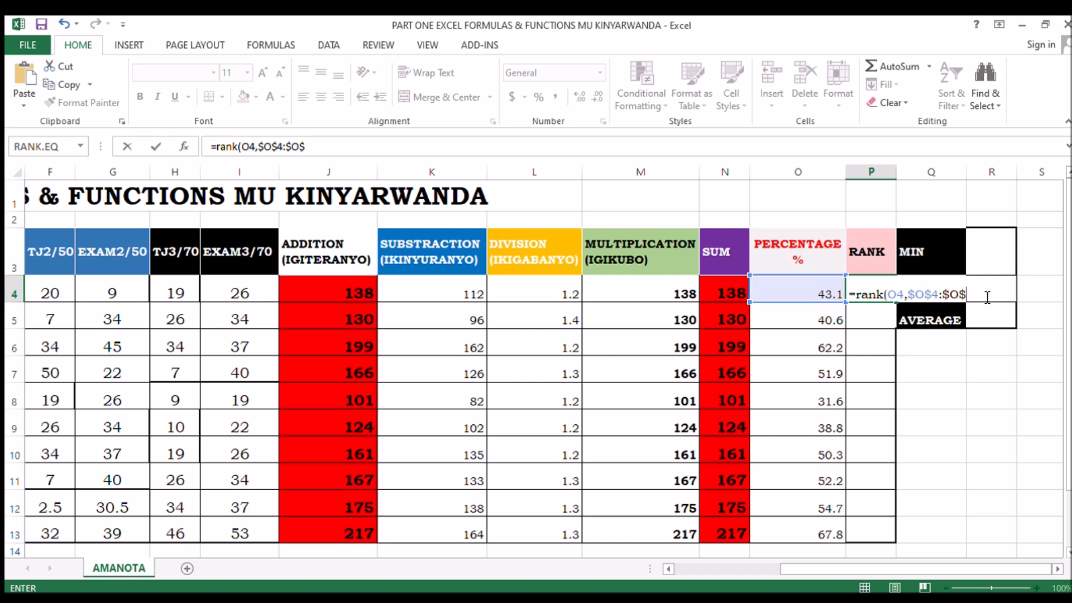
{"action": "type", "text": "13"}
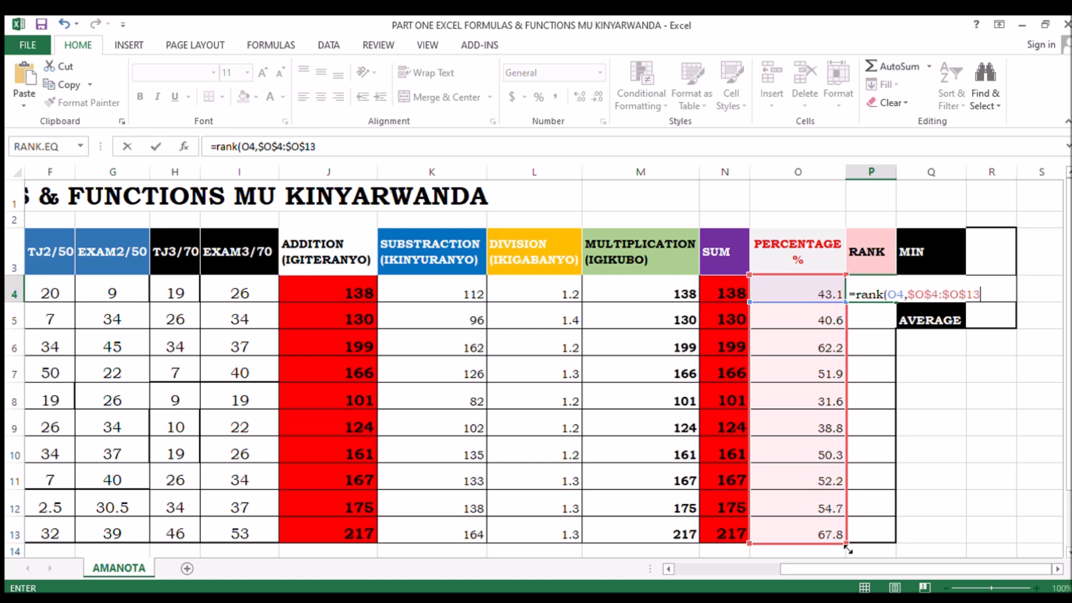
{"action": "type", "text": ")"}
{"action": "key", "text": "Return"}
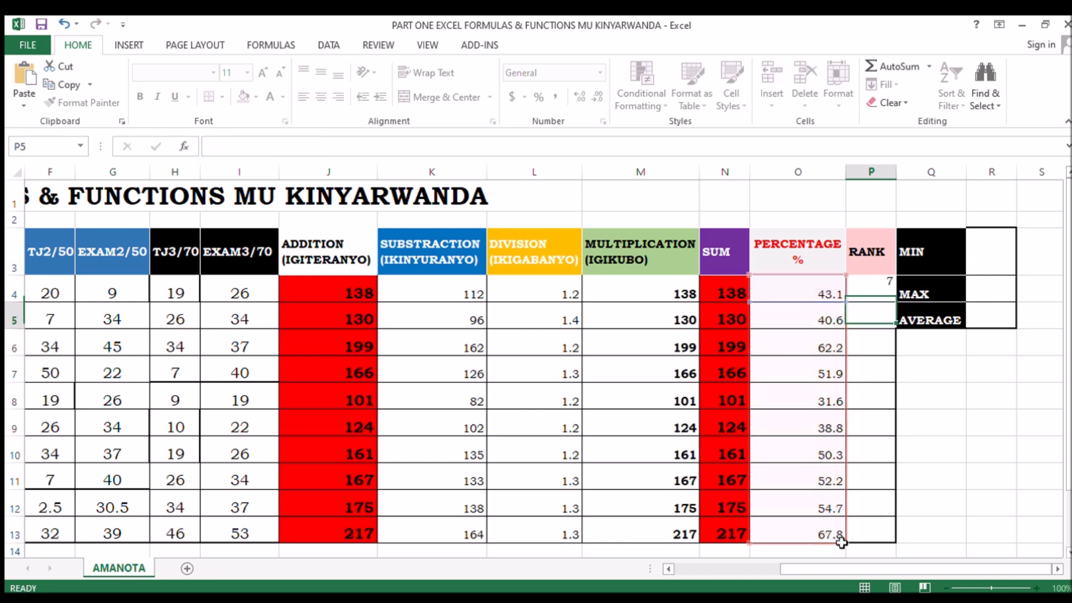
- Make the RANK cells P4:P13 bold and fill the rank formula from P4 down through P13
{"action": "left_click_drag", "start_coordinate": [871, 288], "coordinate": [873, 532]}
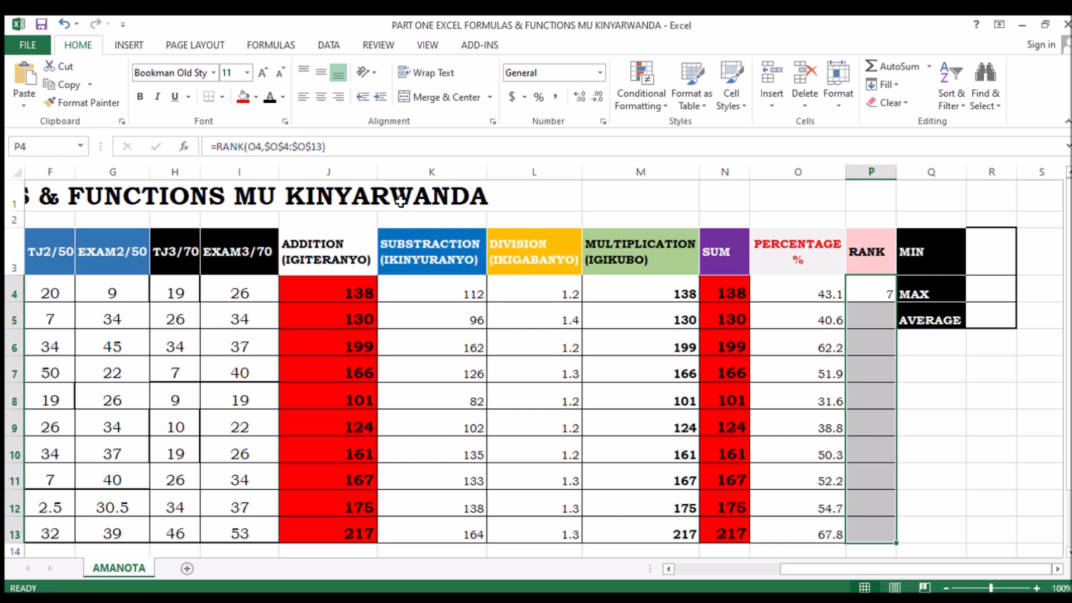
{"action": "left_click", "coordinate": [141, 98]}
{"action": "left_click", "coordinate": [882, 339]}
{"action": "scroll", "coordinate": [881, 342], "scroll_direction": "down", "scroll_amount": 3}
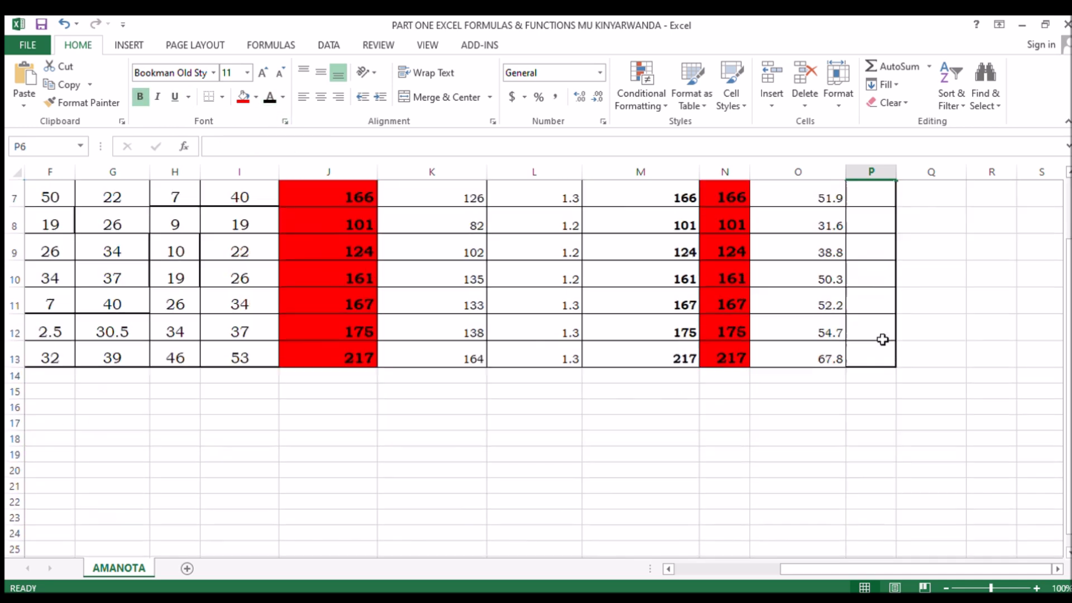
{"action": "scroll", "coordinate": [881, 345], "scroll_direction": "up", "scroll_amount": 3}
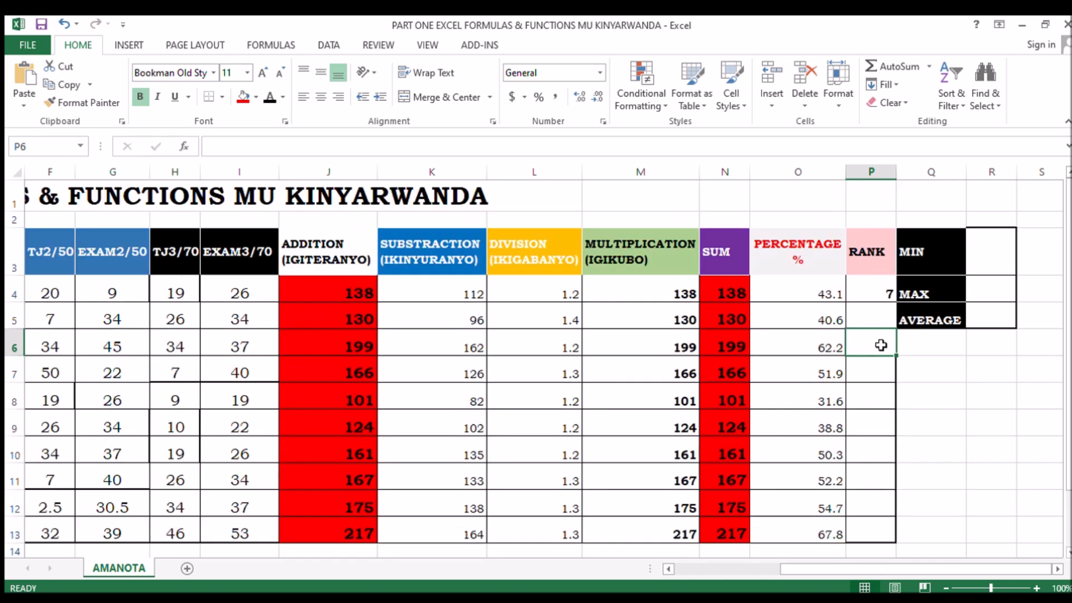
{"action": "left_click", "coordinate": [879, 293]}
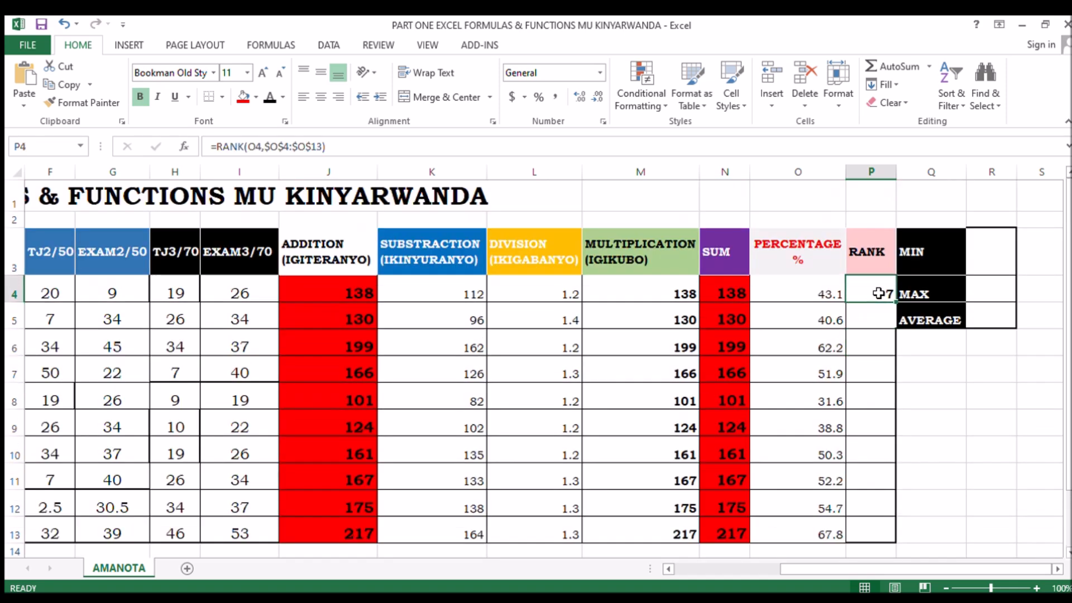
{"action": "double_click", "coordinate": [895, 304]}
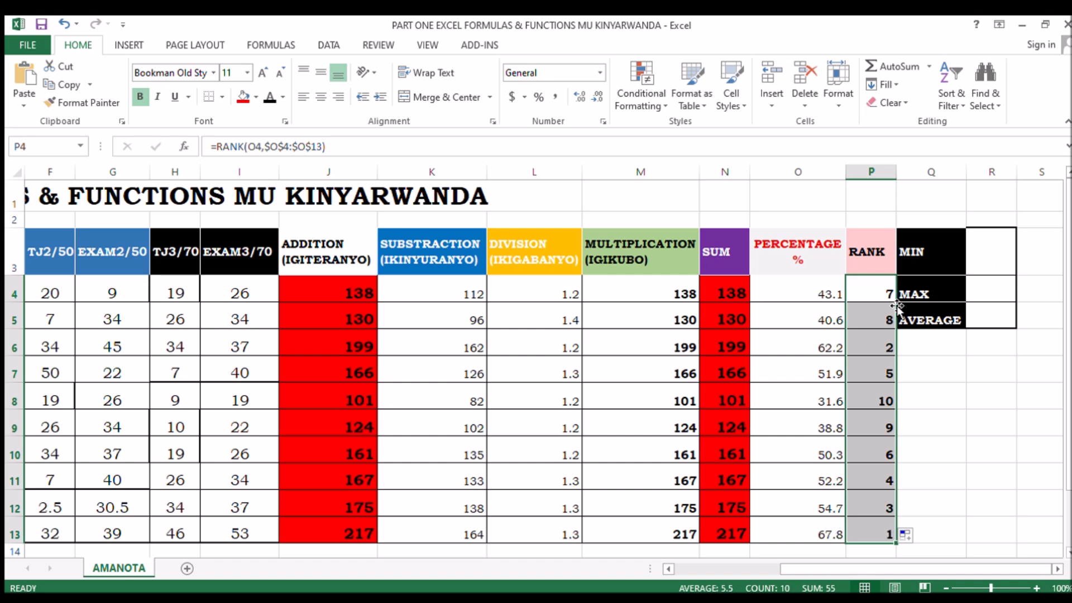
{"action": "left_click", "coordinate": [940, 444]}
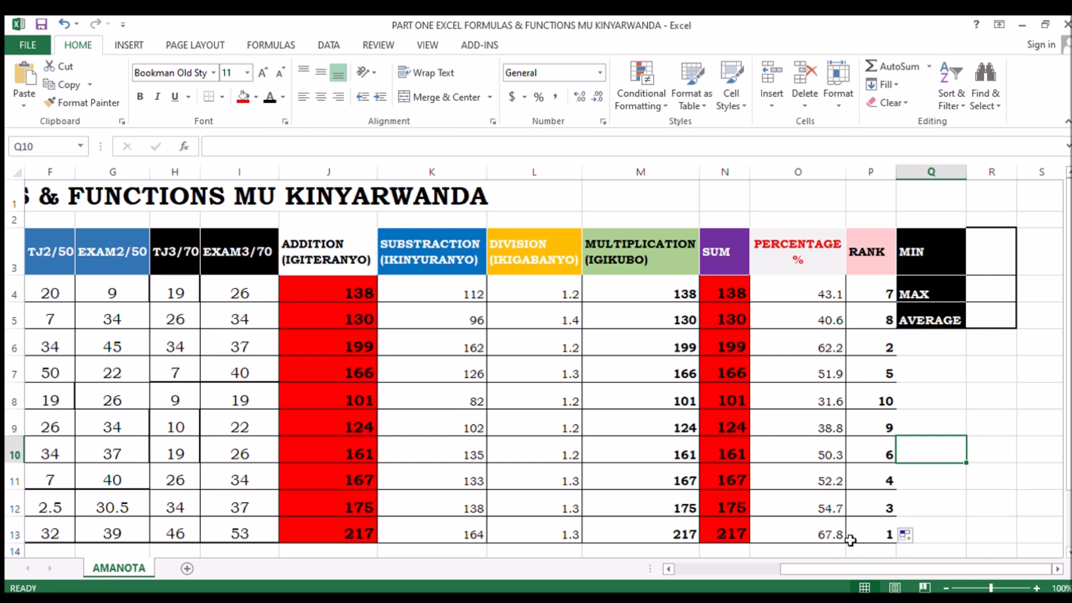
- Examine the student rows B4:P13, comparing each student's marks and percentage with the rank
{"action": "scroll", "coordinate": [668, 501], "scroll_direction": "left", "scroll_amount": 3}
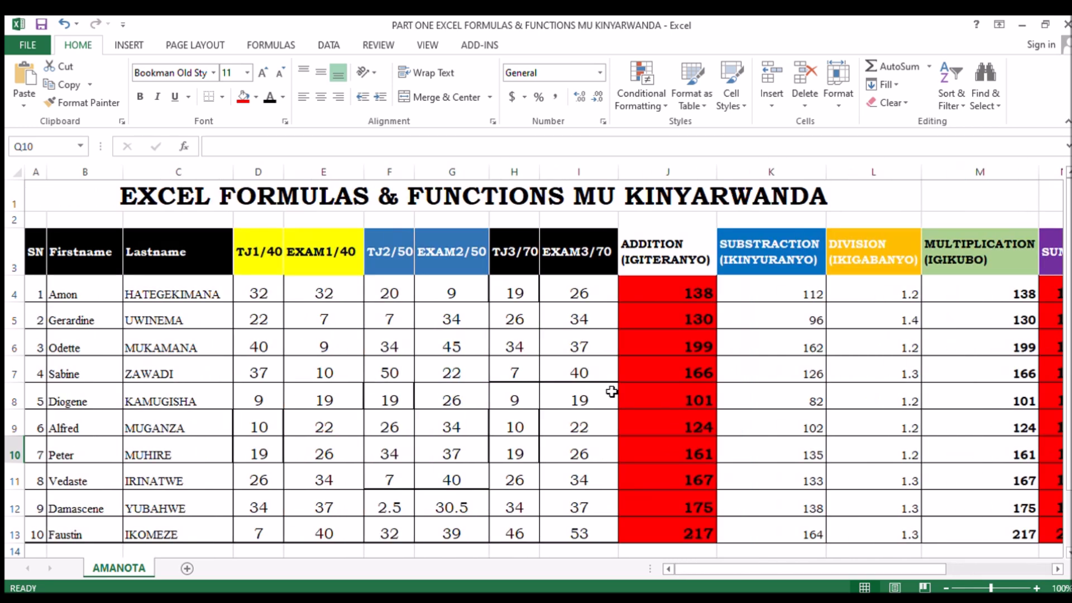
{"action": "scroll", "coordinate": [611, 391], "scroll_direction": "right", "scroll_amount": 5}
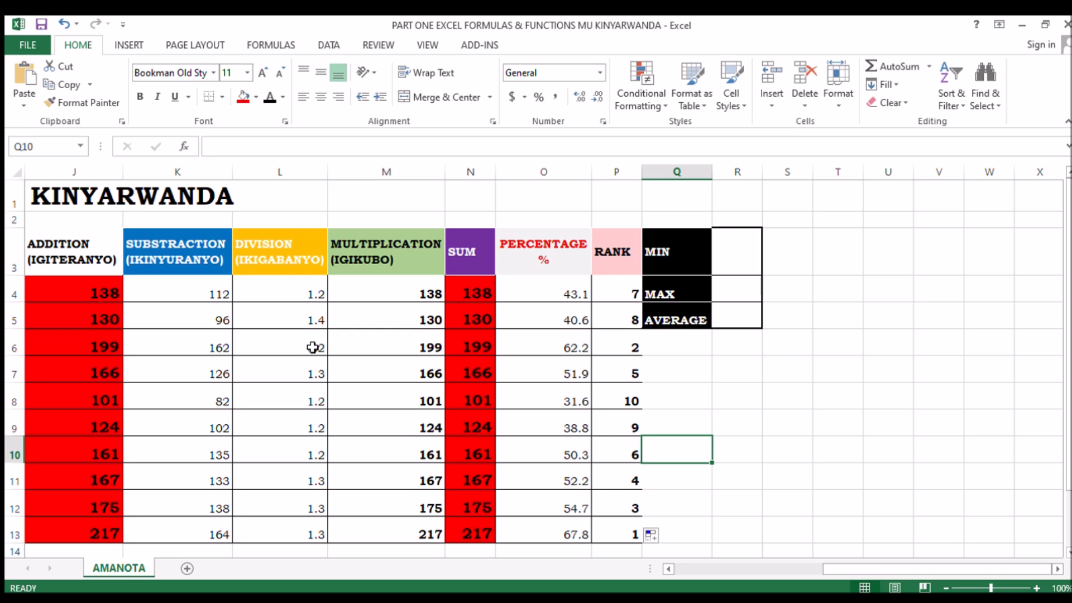
{"action": "scroll", "coordinate": [318, 346], "scroll_direction": "left", "scroll_amount": 4}
{"action": "left_click_drag", "start_coordinate": [61, 294], "coordinate": [1017, 552]}
{"action": "scroll", "coordinate": [1017, 552], "scroll_direction": "down", "scroll_amount": 1}
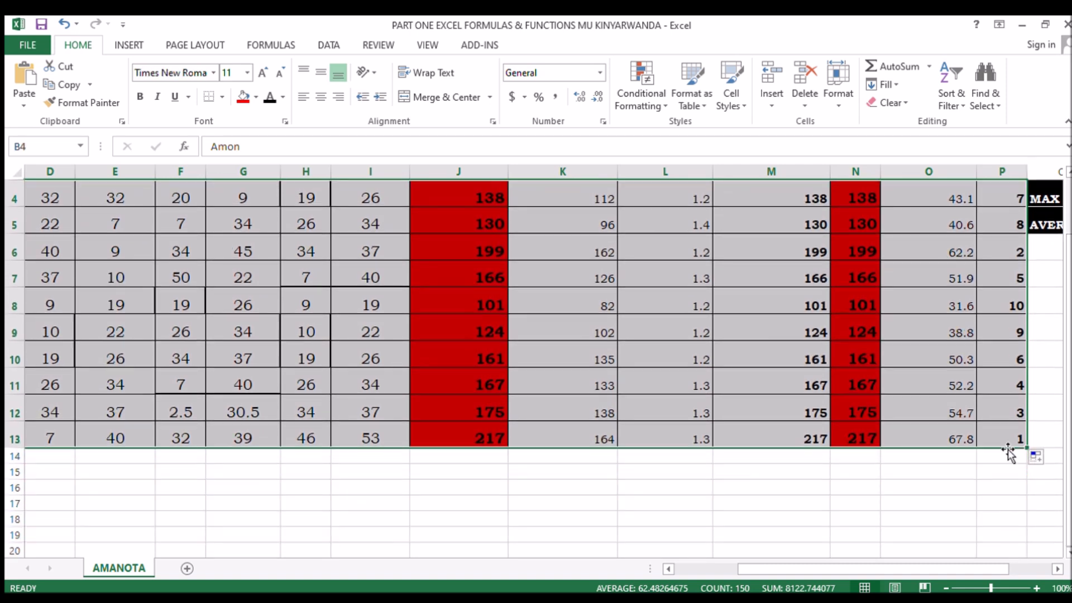
{"action": "scroll", "coordinate": [1010, 453], "scroll_direction": "up", "scroll_amount": 1}
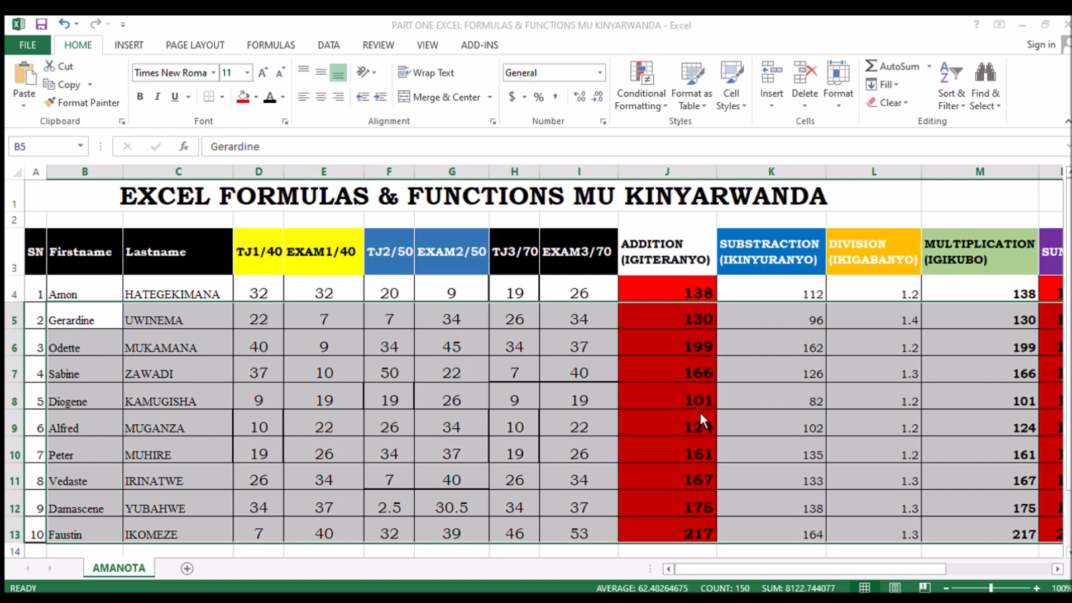
{"action": "left_click", "coordinate": [726, 397]}
{"action": "left_click", "coordinate": [849, 311]}
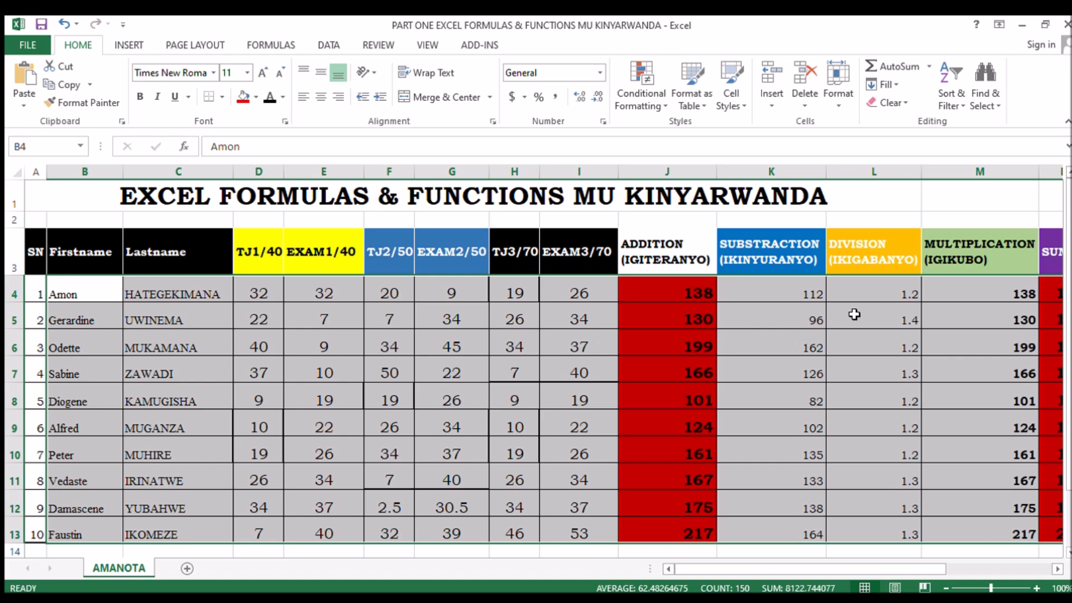
{"action": "scroll", "coordinate": [850, 311], "scroll_direction": "right", "scroll_amount": 5}
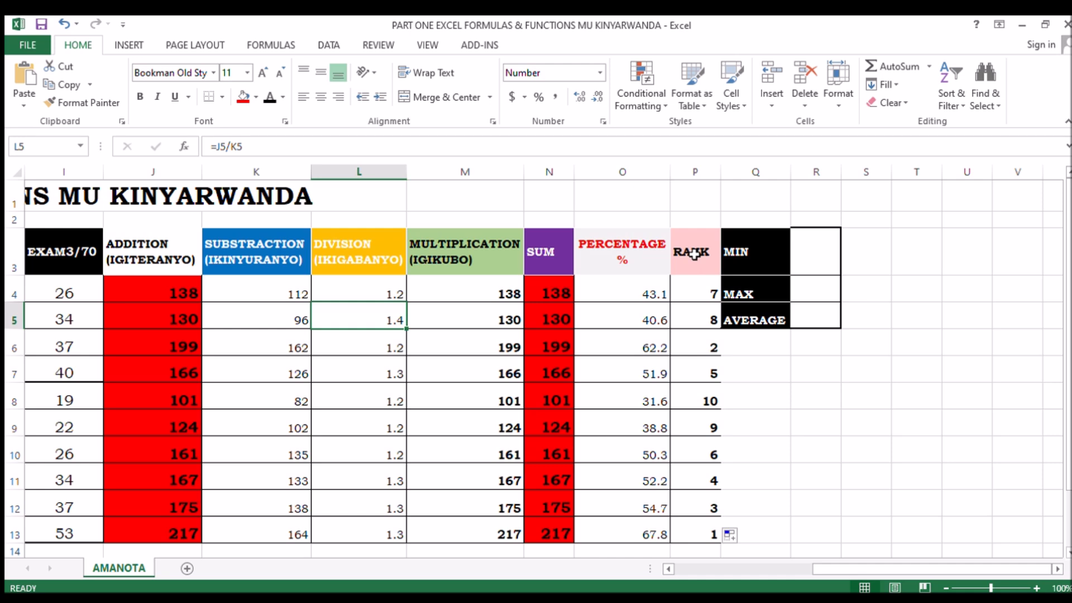
- Sort the table by the RANK column P3:P13 from smallest to largest, expanding the selection to the adjacent data
{"action": "left_click_drag", "start_coordinate": [692, 254], "coordinate": [708, 534]}
{"action": "left_click_drag", "start_coordinate": [703, 468], "coordinate": [705, 445]}
{"action": "scroll", "coordinate": [762, 391], "scroll_direction": "up", "scroll_amount": 1}
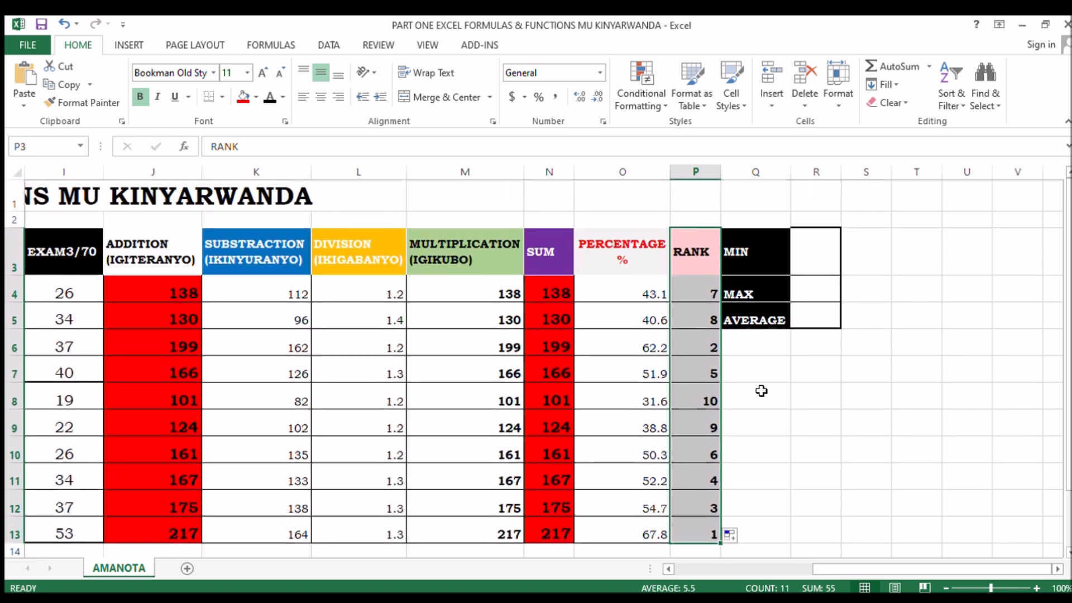
{"action": "left_click", "coordinate": [954, 76]}
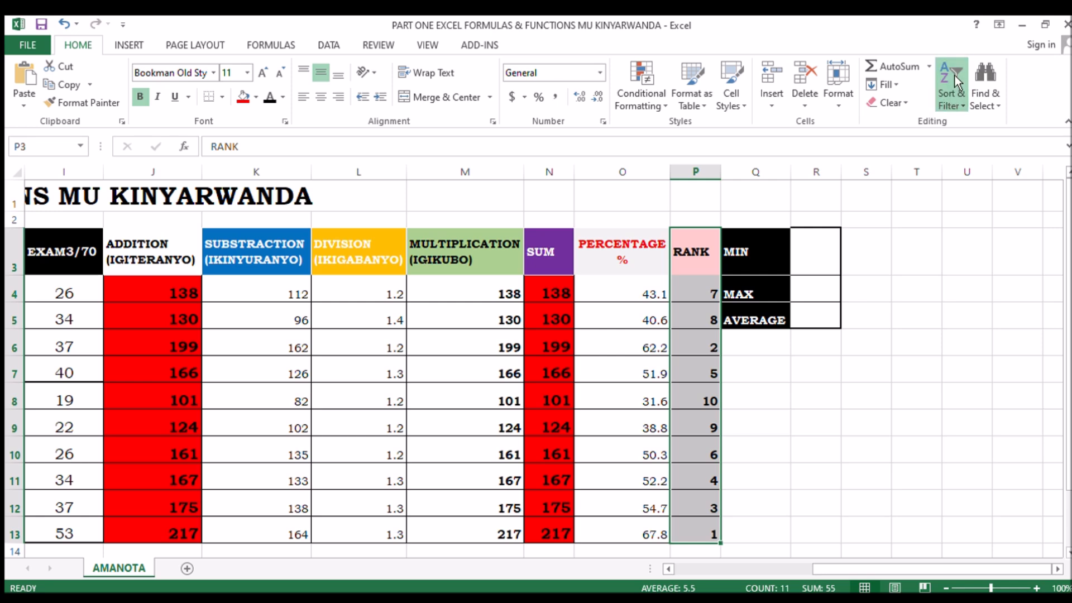
{"action": "left_click", "coordinate": [983, 168]}
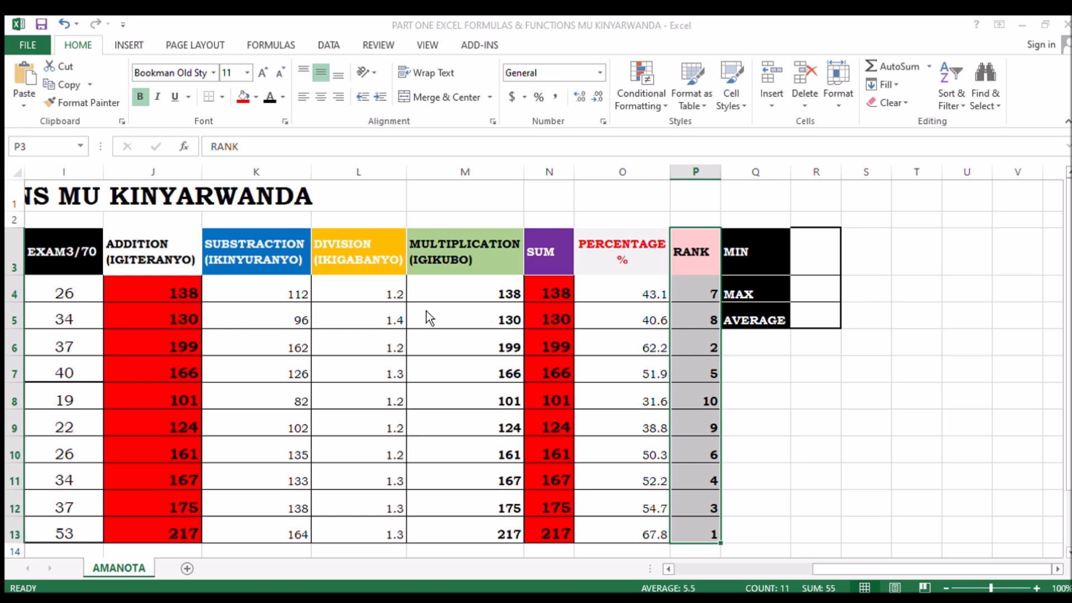
{"action": "left_click", "coordinate": [589, 353]}
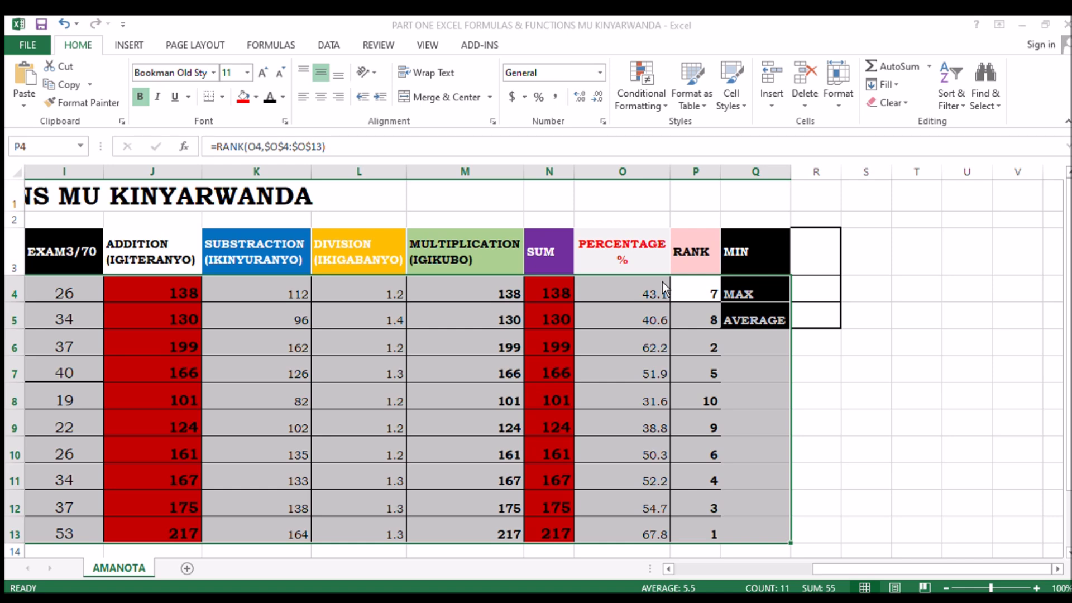
{"action": "left_click", "coordinate": [670, 394]}
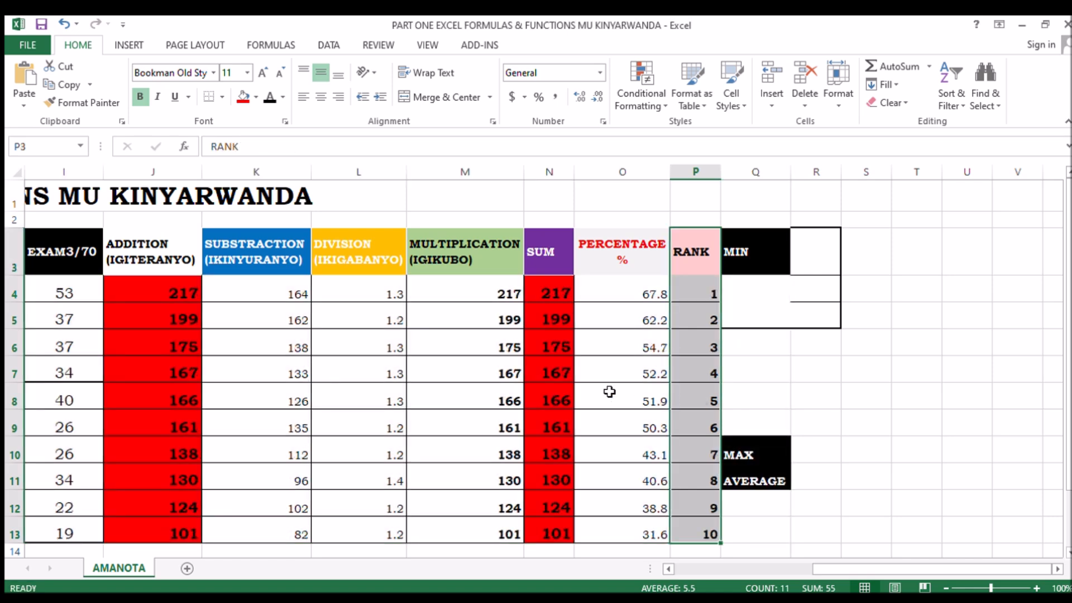
- Move the displaced MAX and AVERAGE labels from Q10:Q11 back to Q4:Q5 under MIN
{"action": "scroll", "coordinate": [511, 373], "scroll_direction": "left", "scroll_amount": 1}
{"action": "scroll", "coordinate": [511, 373], "scroll_direction": "left", "scroll_amount": 7}
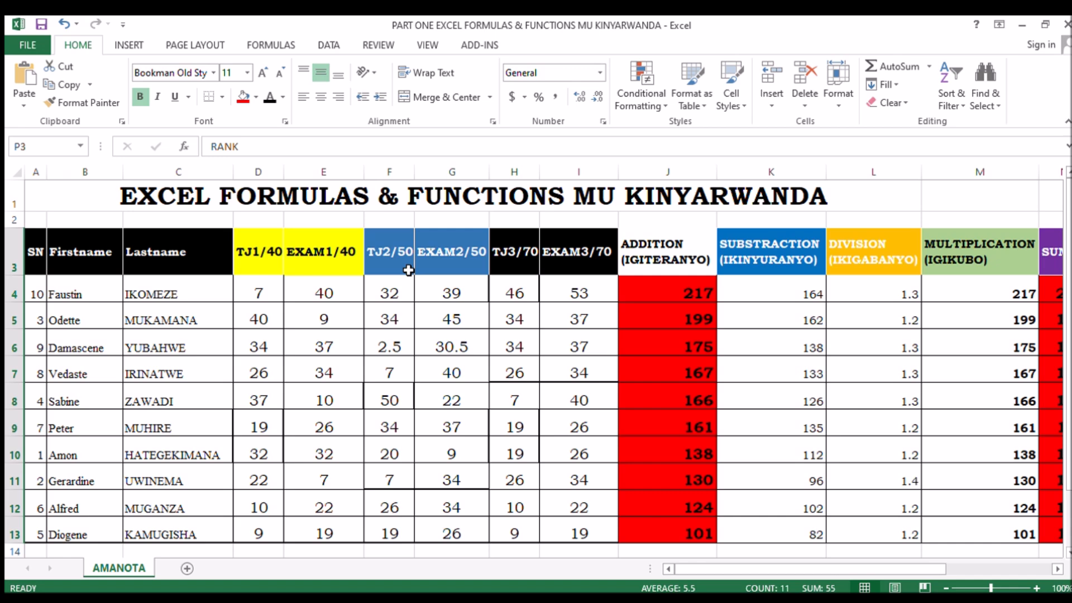
{"action": "scroll", "coordinate": [411, 270], "scroll_direction": "right", "scroll_amount": 6}
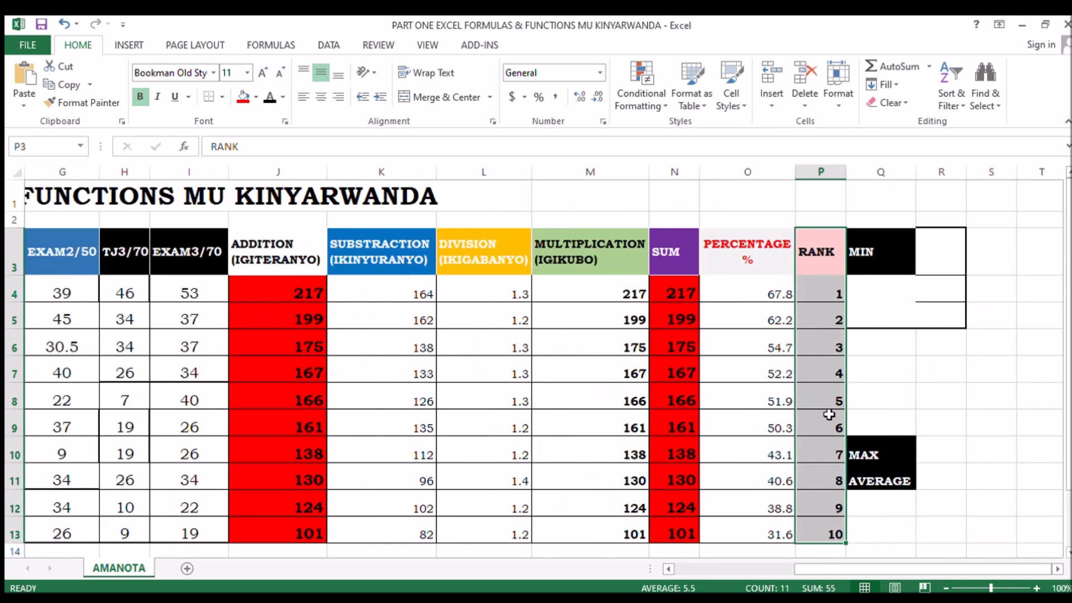
{"action": "left_click_drag", "start_coordinate": [878, 447], "coordinate": [864, 283]}
{"action": "key", "text": "ctrl+c"}
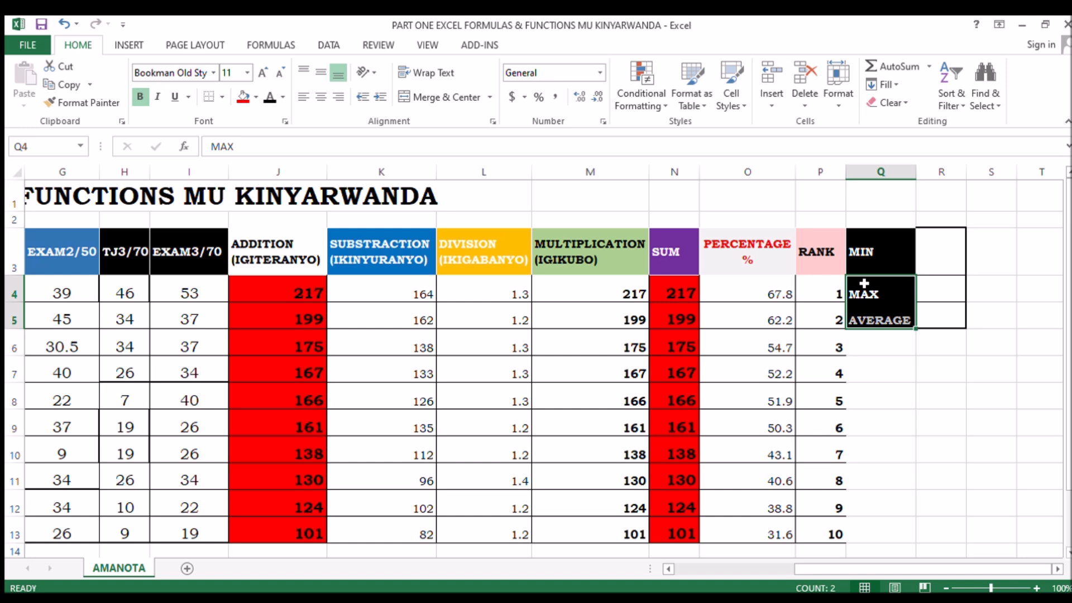
{"action": "left_click", "coordinate": [940, 292]}
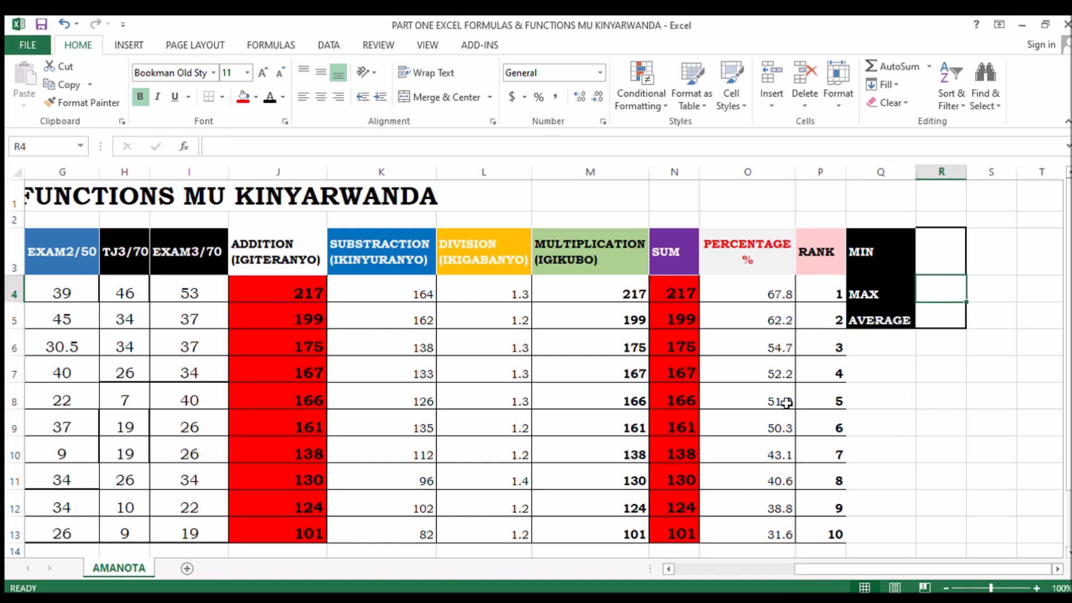
- Review the sorted student rows from the serial numbers and names across to the RANK column
{"action": "scroll", "coordinate": [630, 340], "scroll_direction": "left", "scroll_amount": 3}
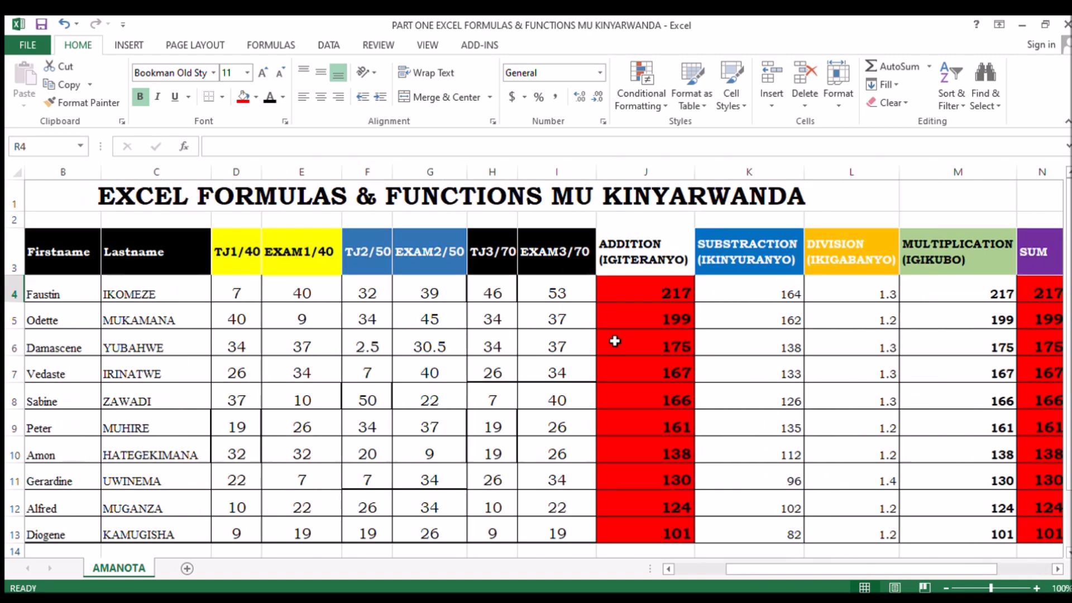
{"action": "scroll", "coordinate": [655, 343], "scroll_direction": "left", "scroll_amount": 1}
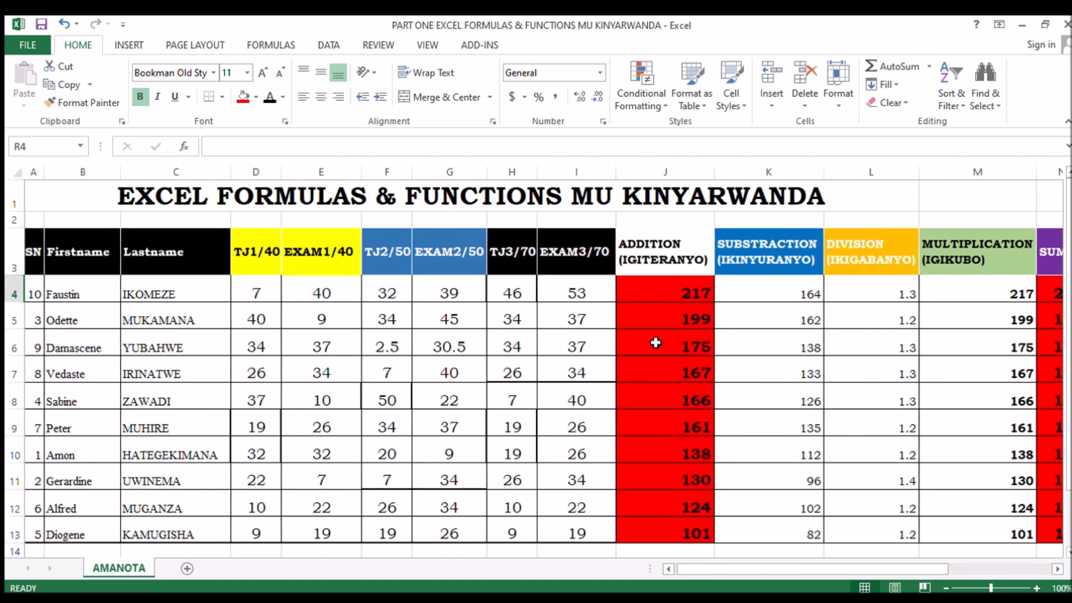
{"action": "scroll", "coordinate": [79, 526], "scroll_direction": "down", "scroll_amount": 2}
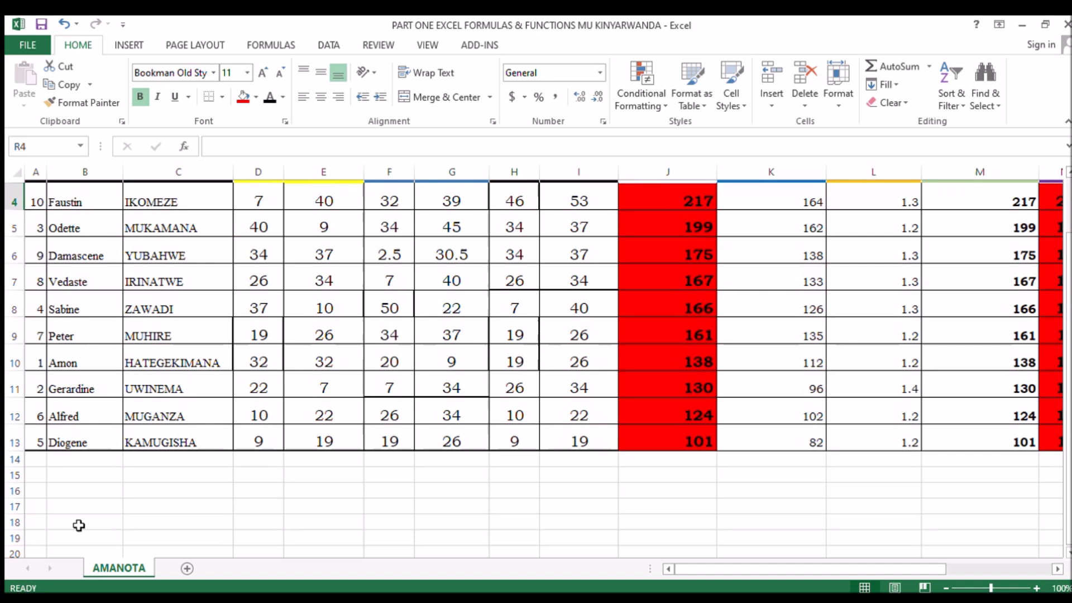
{"action": "scroll", "coordinate": [68, 296], "scroll_direction": "up", "scroll_amount": 2}
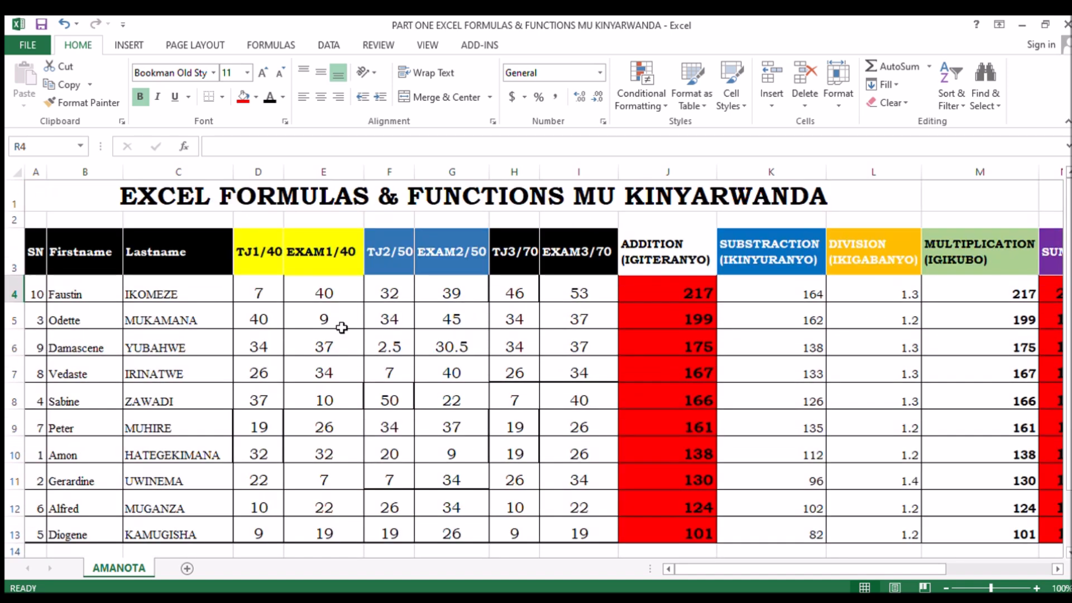
{"action": "scroll", "coordinate": [453, 309], "scroll_direction": "right", "scroll_amount": 2}
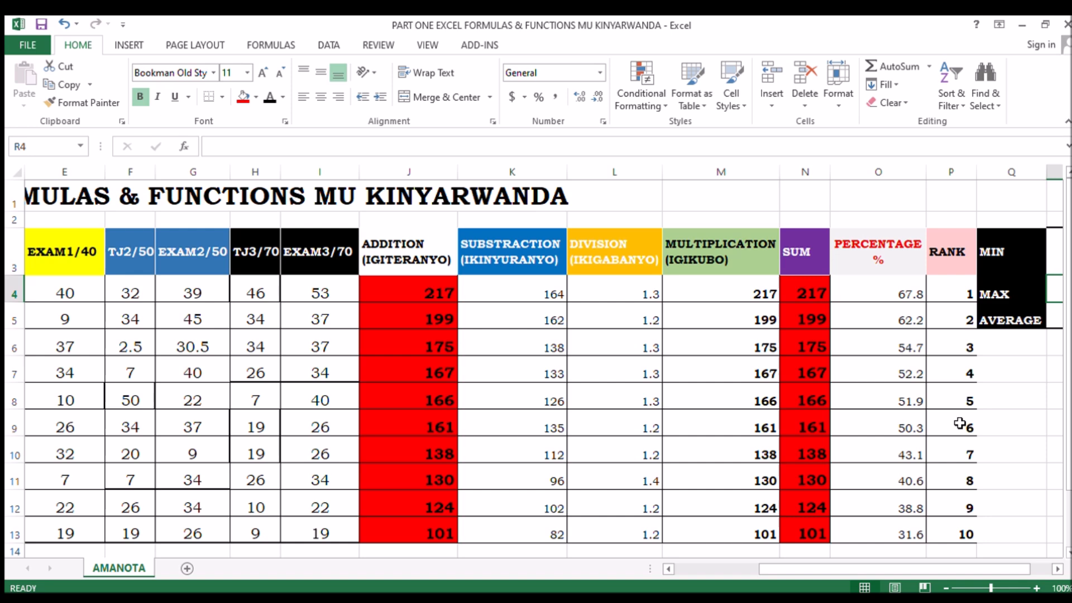
{"action": "scroll", "coordinate": [968, 402], "scroll_direction": "right", "scroll_amount": 1}
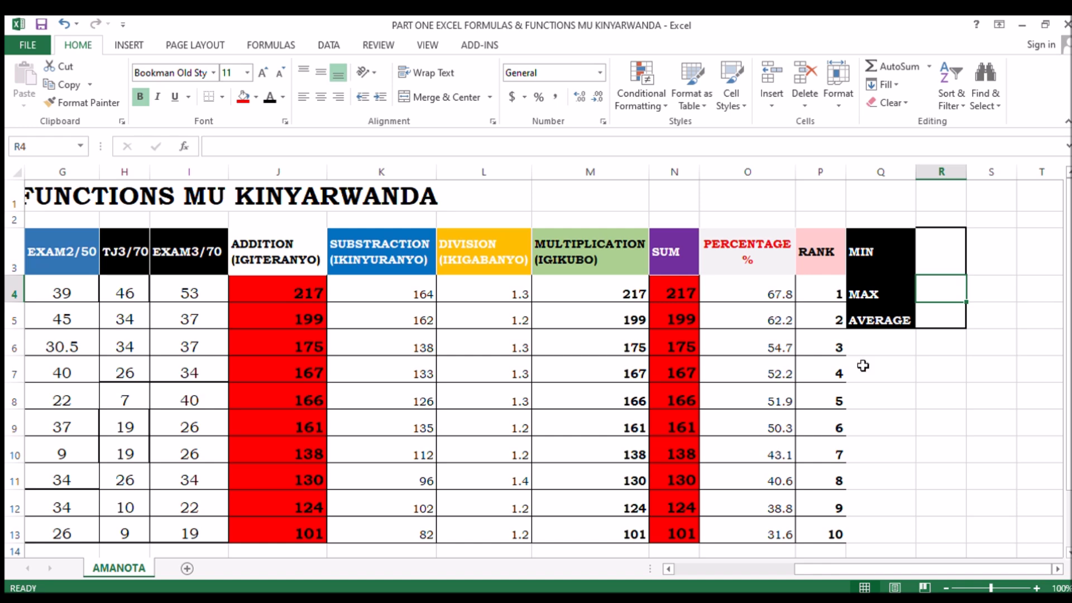
{"action": "left_click", "coordinate": [948, 251]}
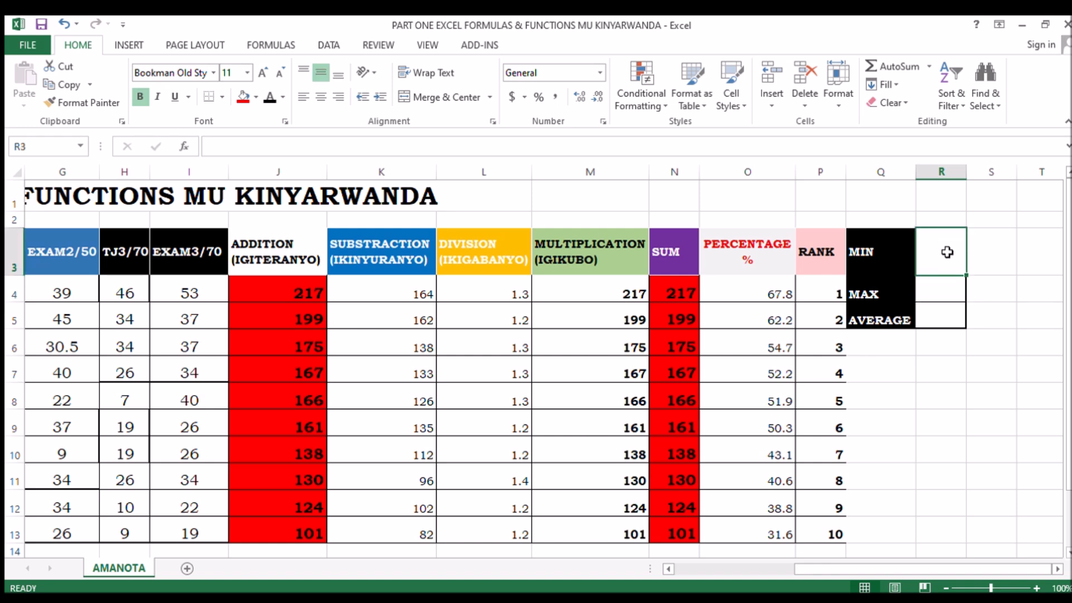
{"action": "type", "text": "="}
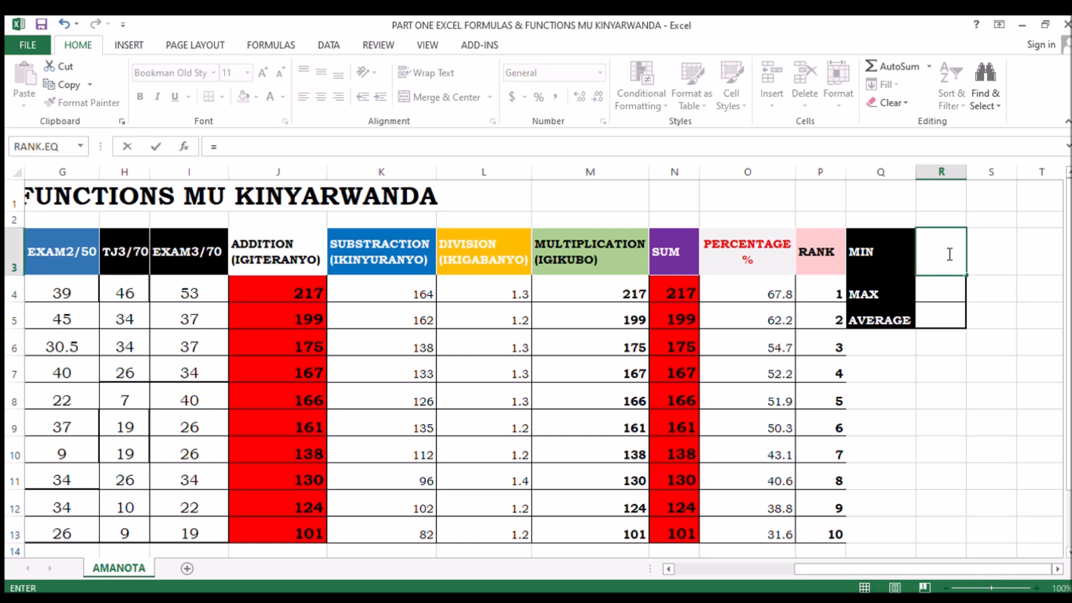
{"action": "left_click", "coordinate": [937, 325]}
{"action": "key", "text": "BackSpace"}
{"action": "key", "text": "BackSpace"}
{"action": "key", "text": "BackSpace"}
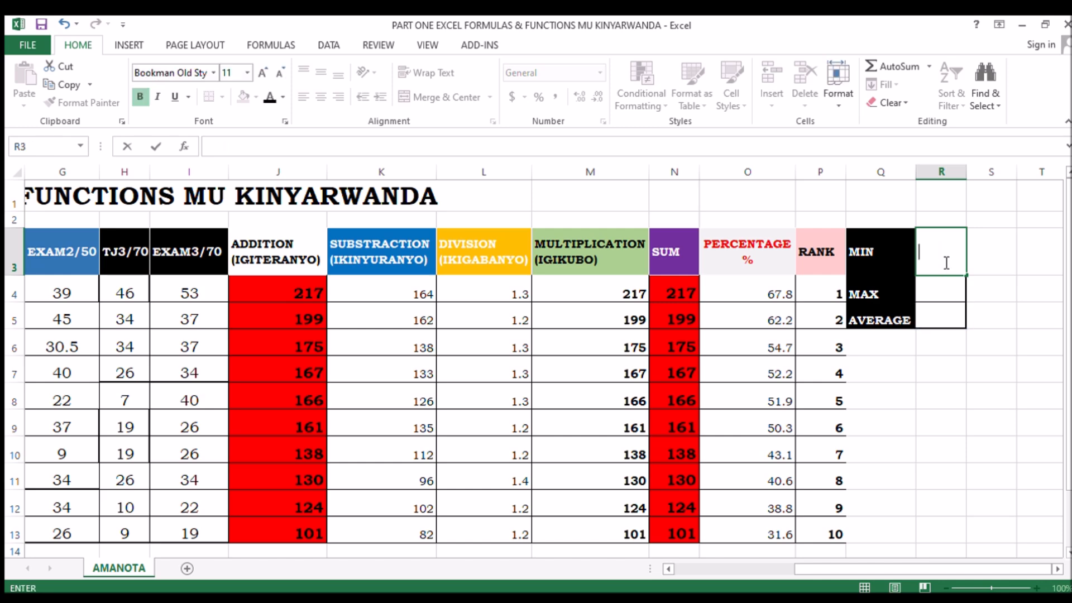
{"action": "left_click", "coordinate": [925, 363]}
{"action": "left_click", "coordinate": [948, 269]}
{"action": "left_click_drag", "start_coordinate": [943, 297], "coordinate": [945, 323]}
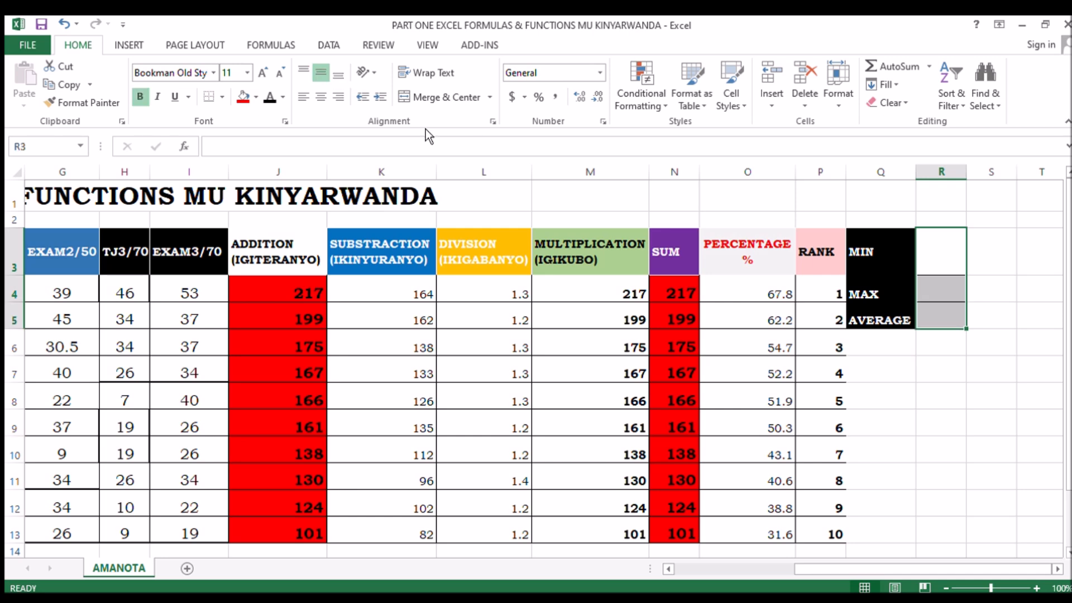
- Calculate the lowest percentage in R3 beside MIN with =min(O4:O13) and check it against the last row of the PERCENTAGE column
{"action": "left_click", "coordinate": [946, 258]}
{"action": "type", "text": "="}
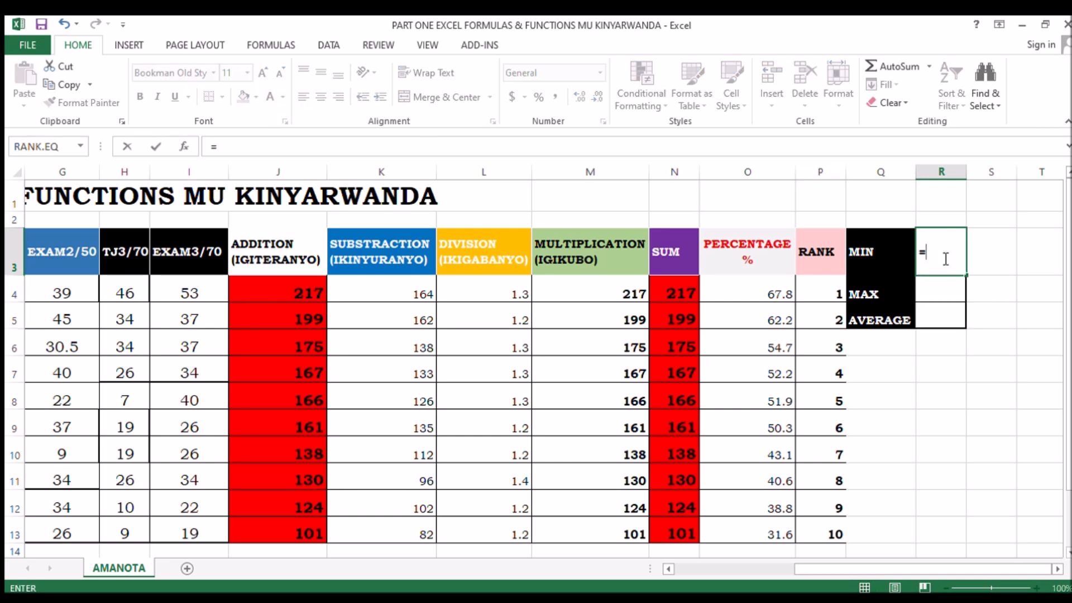
{"action": "type", "text": "min"}
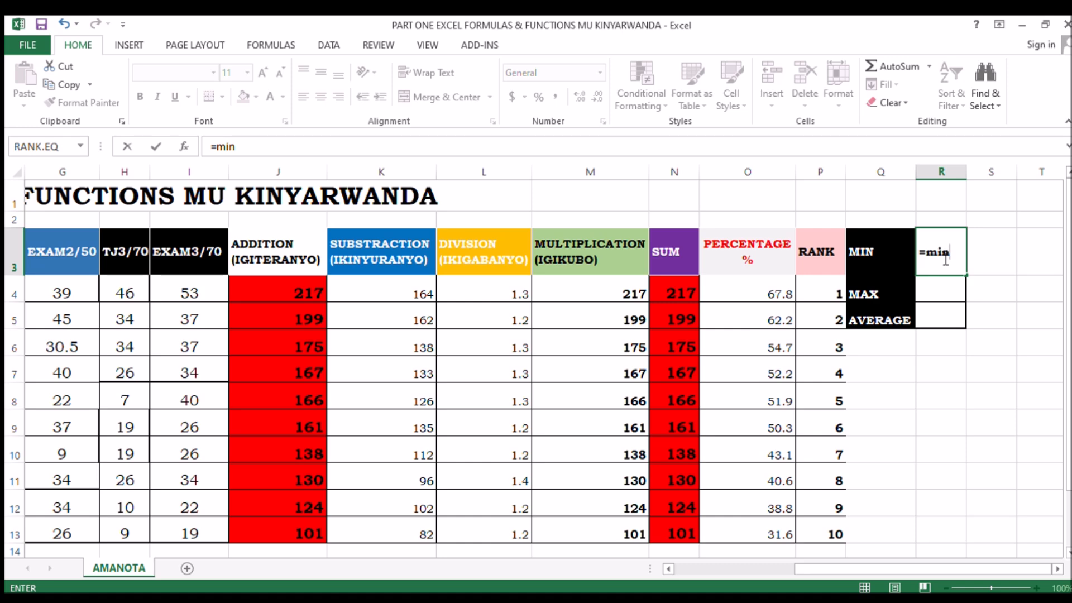
{"action": "type", "text": "("}
{"action": "left_click_drag", "start_coordinate": [778, 292], "coordinate": [775, 441]}
{"action": "scroll", "coordinate": [902, 355], "scroll_direction": "up", "scroll_amount": 1}
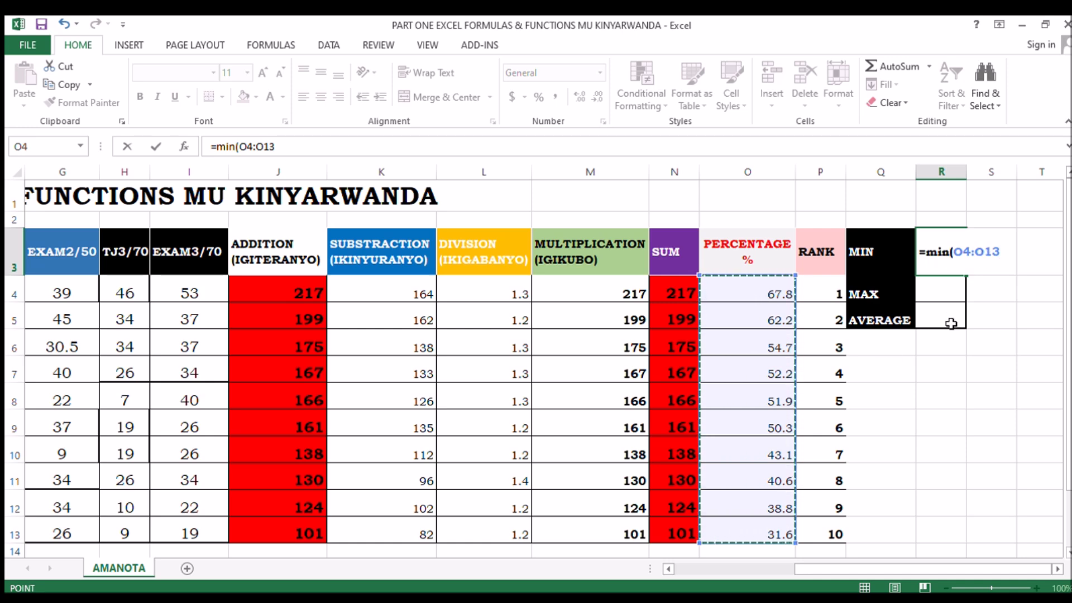
{"action": "type", "text": ")"}
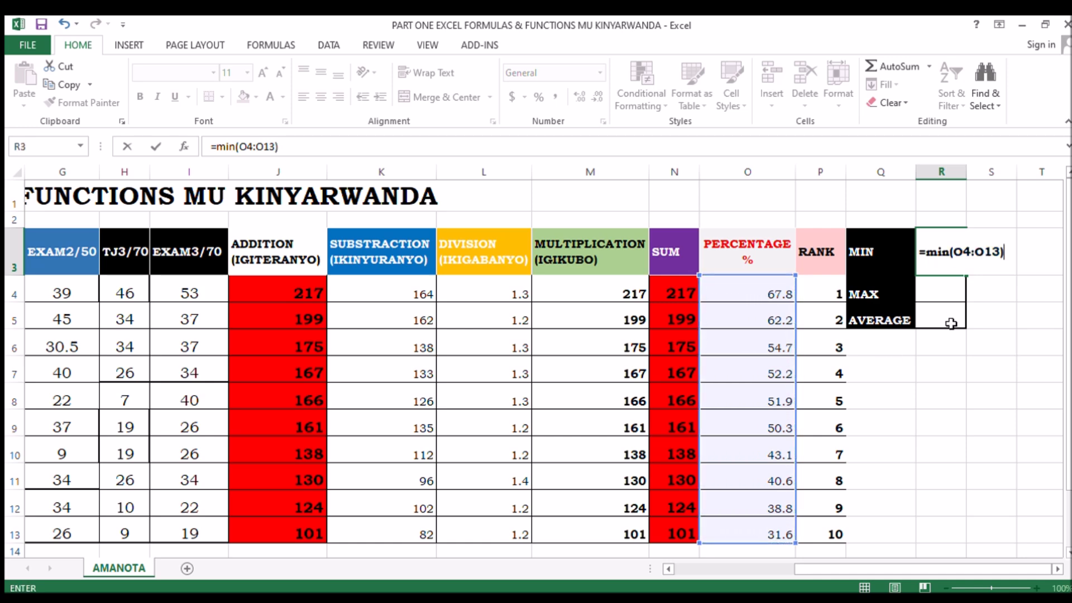
{"action": "key", "text": "Return"}
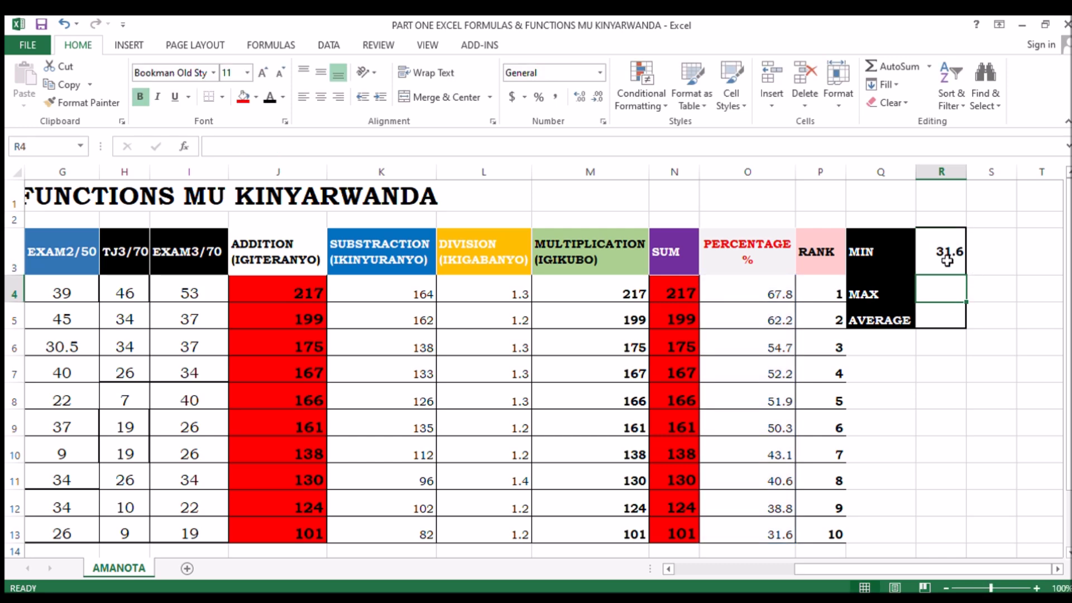
{"action": "left_click", "coordinate": [786, 531]}
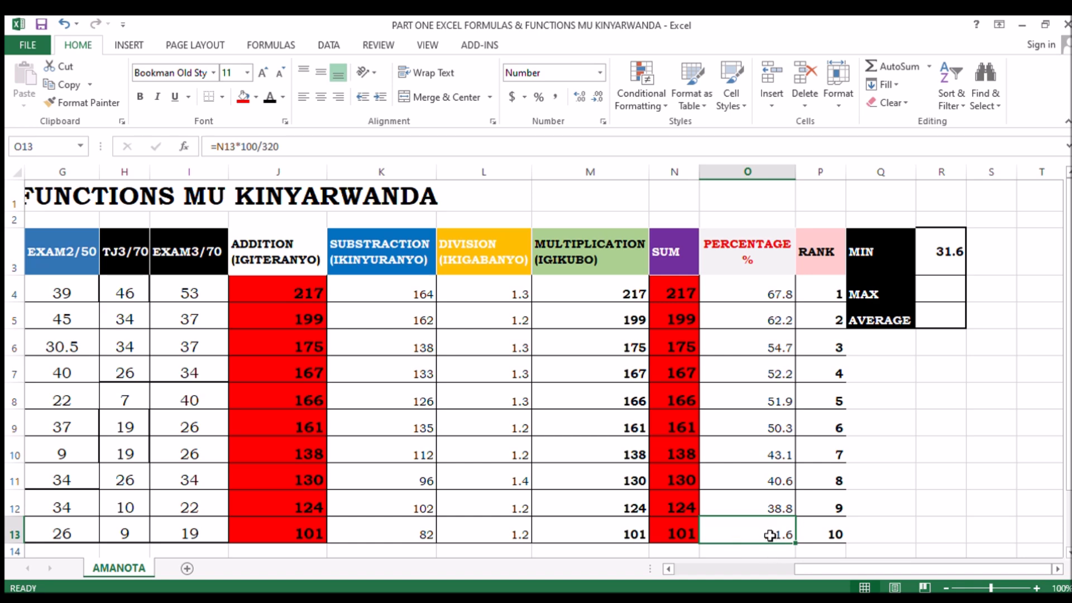
- Calculate the highest percentage in R4 beside MAX with =MAX(O4:O13) and check it against the first row of the PERCENTAGE column
{"action": "left_click", "coordinate": [945, 293]}
{"action": "type", "text": "=max"}
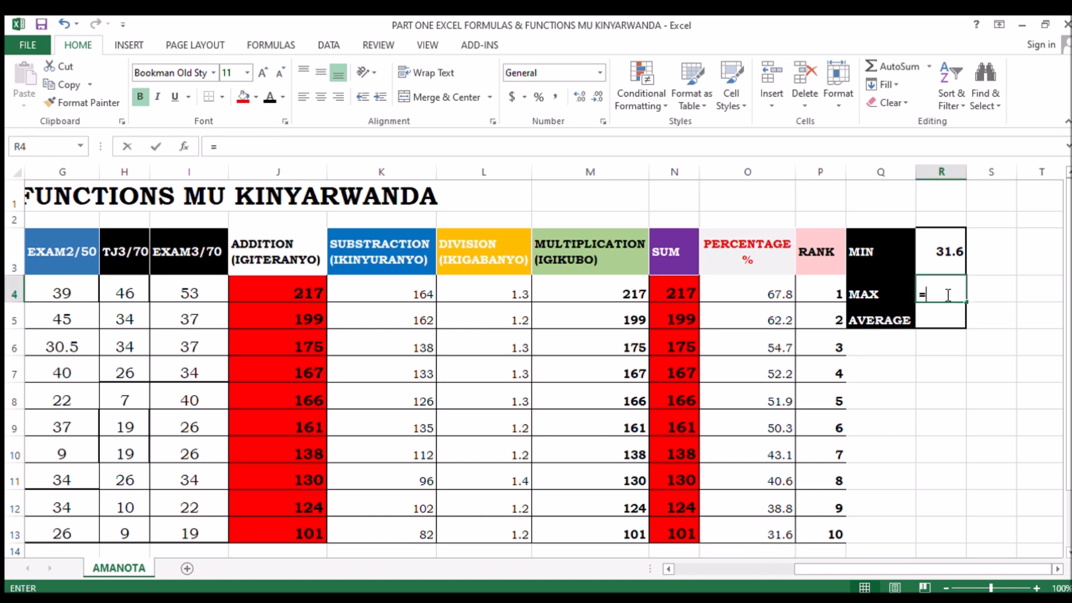
{"action": "key", "text": "BackSpace"}
{"action": "key", "text": "BackSpace"}
{"action": "key", "text": "BackSpace"}
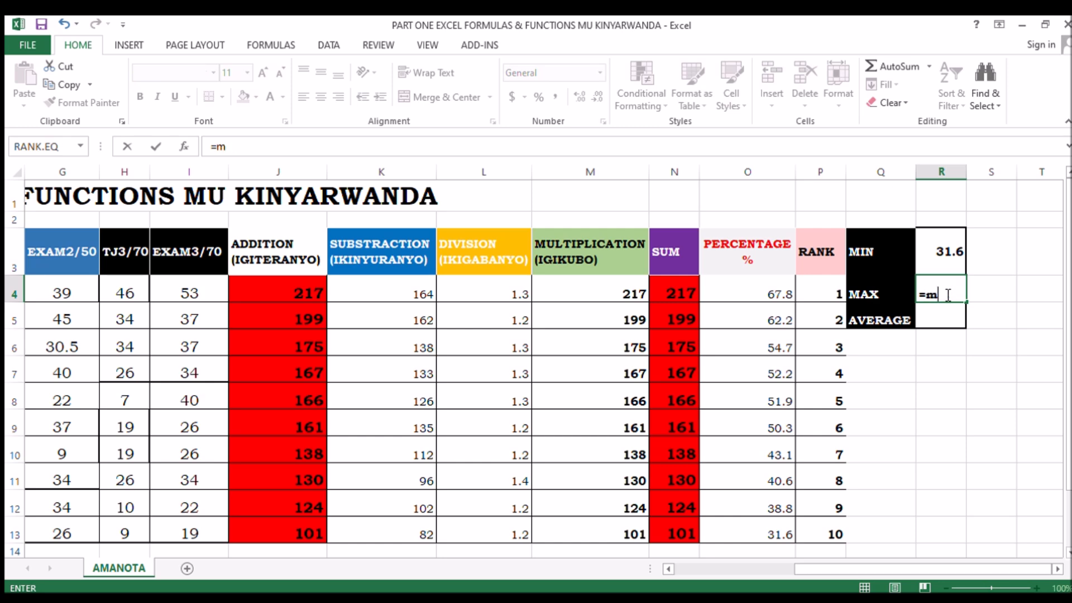
{"action": "type", "text": "MAX("}
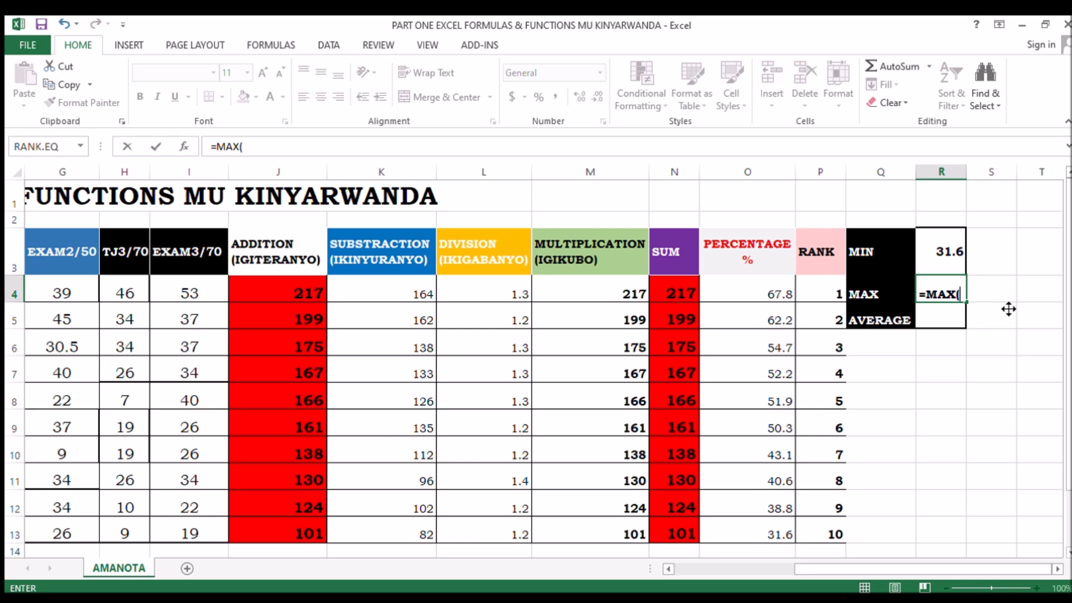
{"action": "left_click_drag", "start_coordinate": [784, 302], "coordinate": [779, 530]}
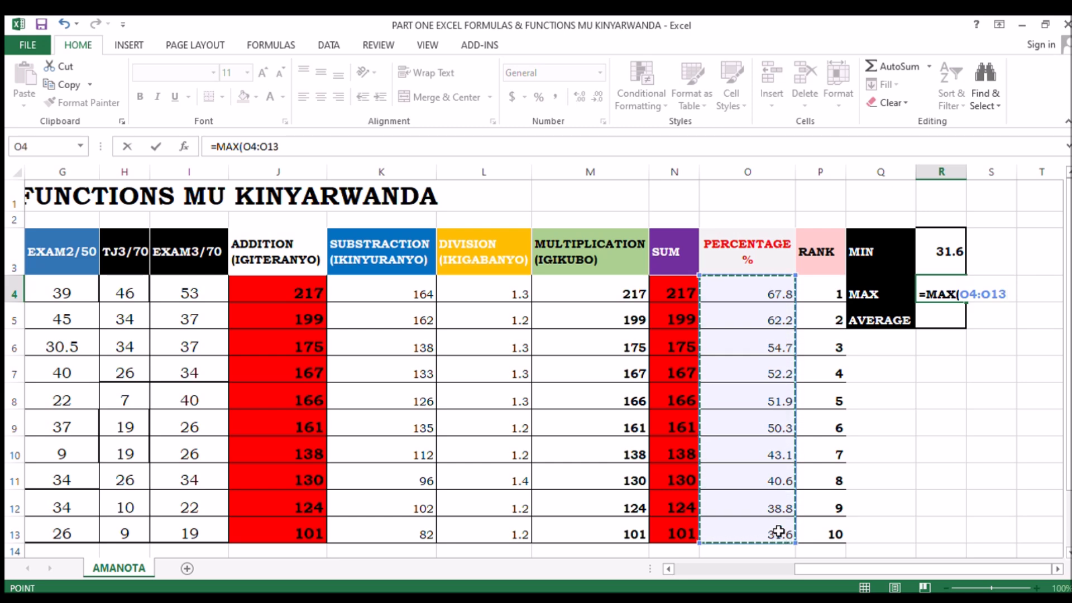
{"action": "type", "text": ")"}
{"action": "key", "text": "Return"}
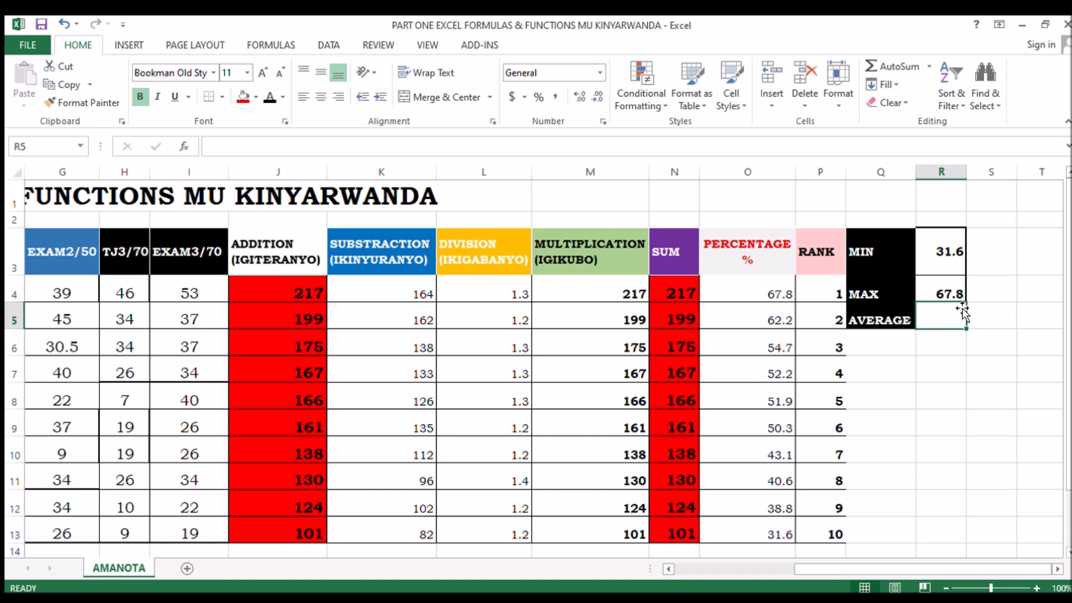
{"action": "left_click", "coordinate": [779, 294]}
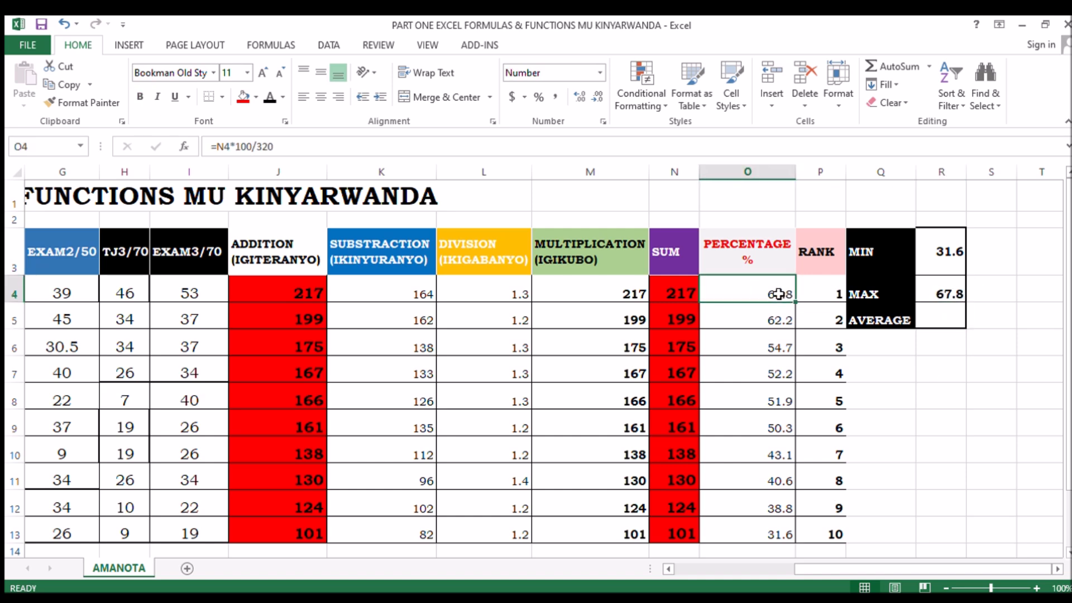
- Calculate the average percentage in R5 beside AVERAGE with =AVERAGE(O4:O13)
{"action": "left_click", "coordinate": [929, 320]}
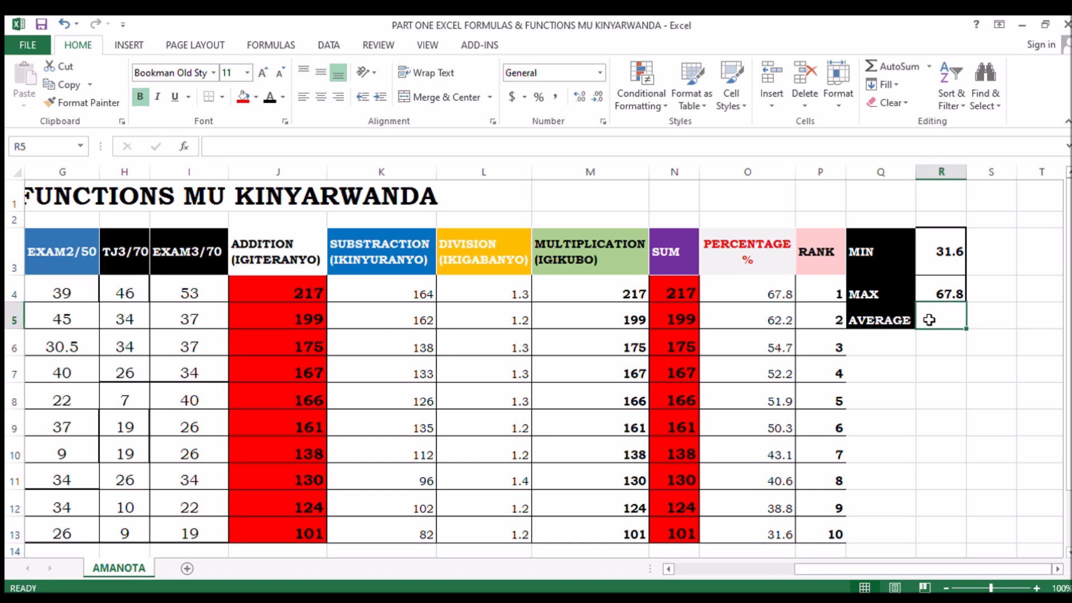
{"action": "type", "text": "="}
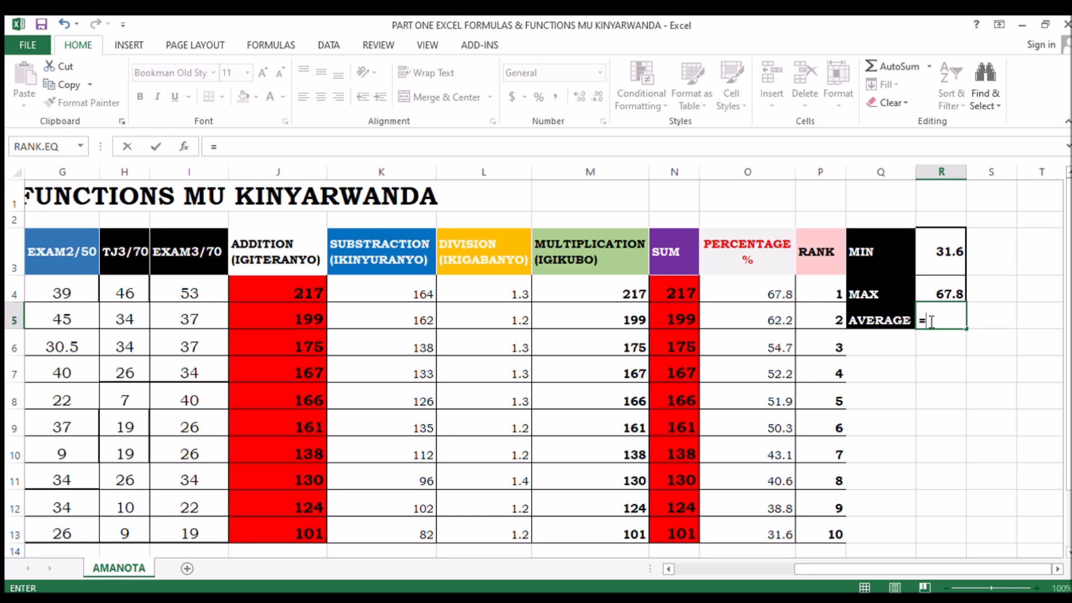
{"action": "type", "text": "AVERAGE"}
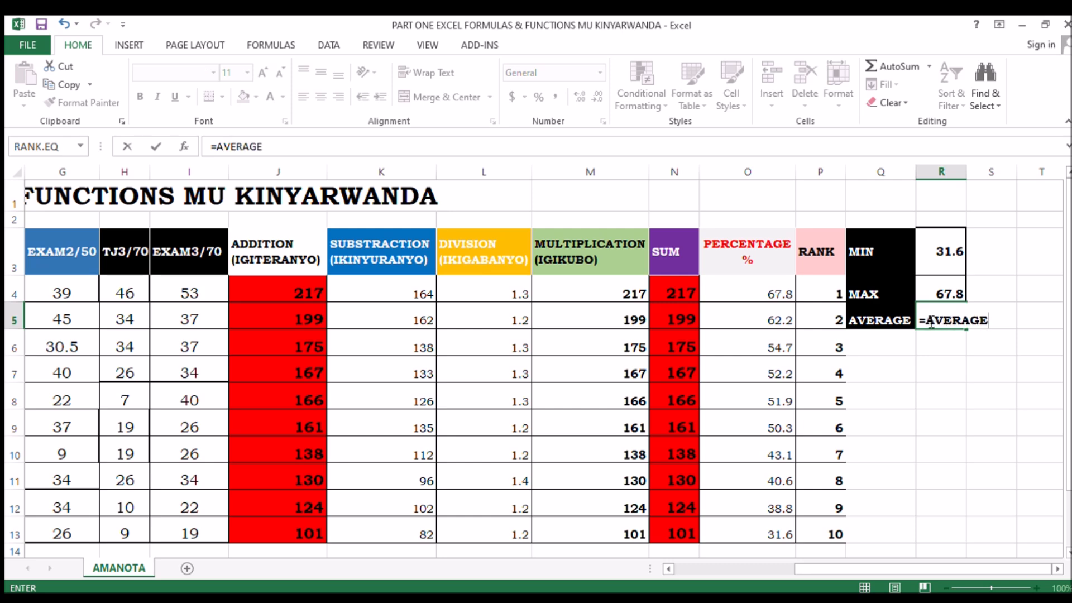
{"action": "type", "text": "("}
{"action": "left_click", "coordinate": [780, 292]}
{"action": "left_click_drag", "start_coordinate": [779, 291], "coordinate": [773, 534]}
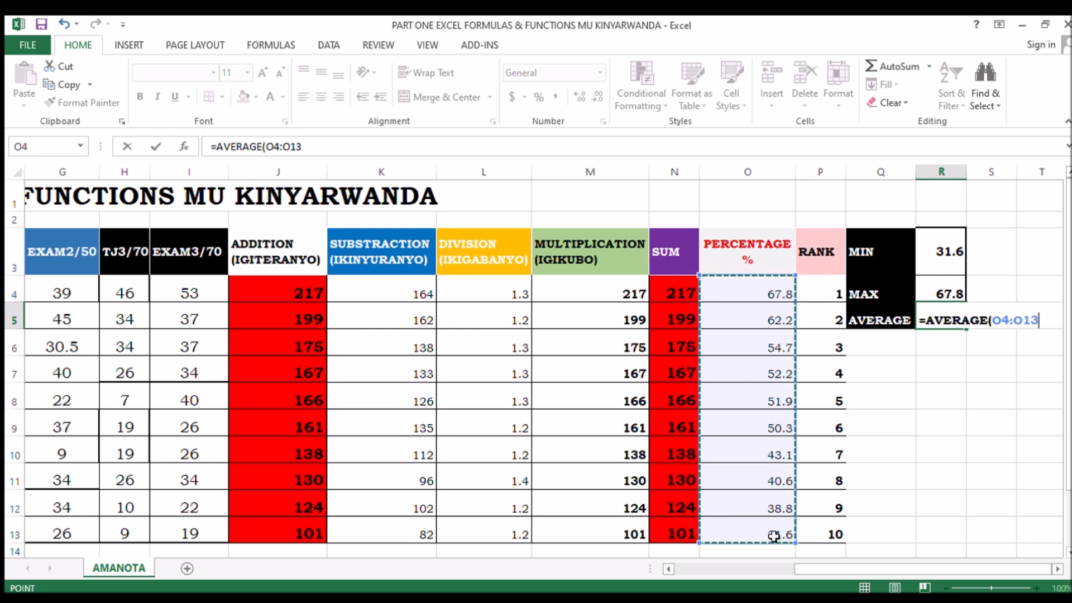
{"action": "type", "text": ")"}
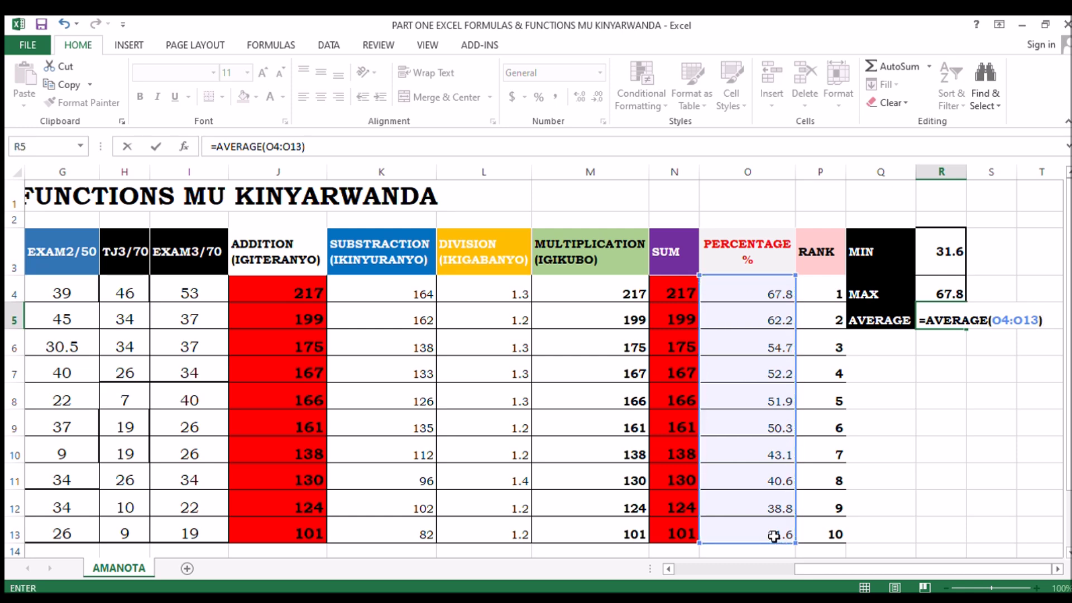
{"action": "key", "text": "Return"}
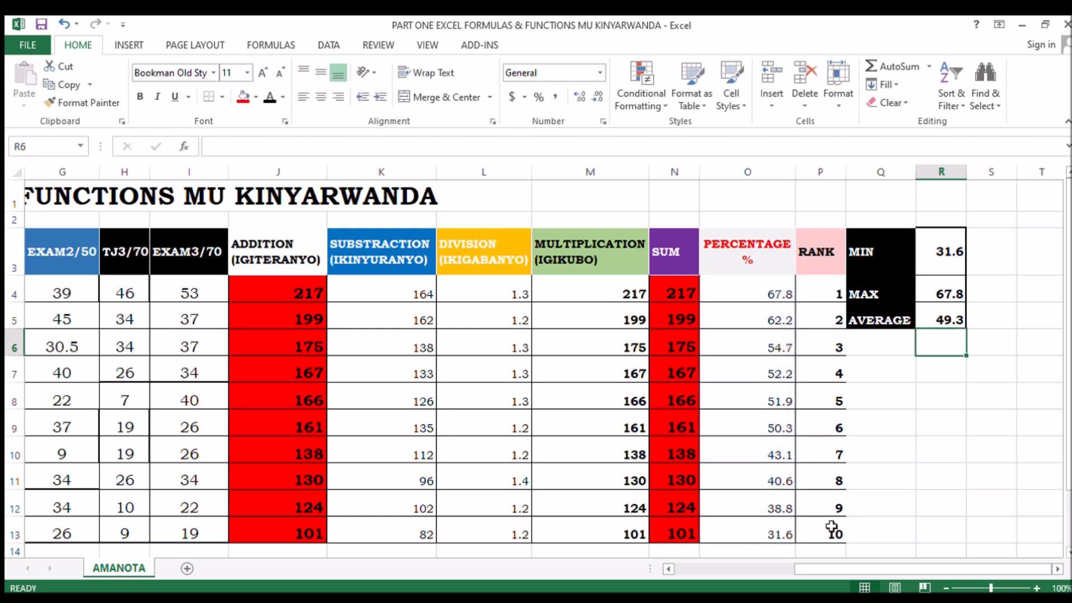
{"action": "scroll", "coordinate": [938, 361], "scroll_direction": "down", "scroll_amount": 1}
{"action": "scroll", "coordinate": [938, 362], "scroll_direction": "up", "scroll_amount": 1}
{"action": "left_click", "coordinate": [937, 323]}
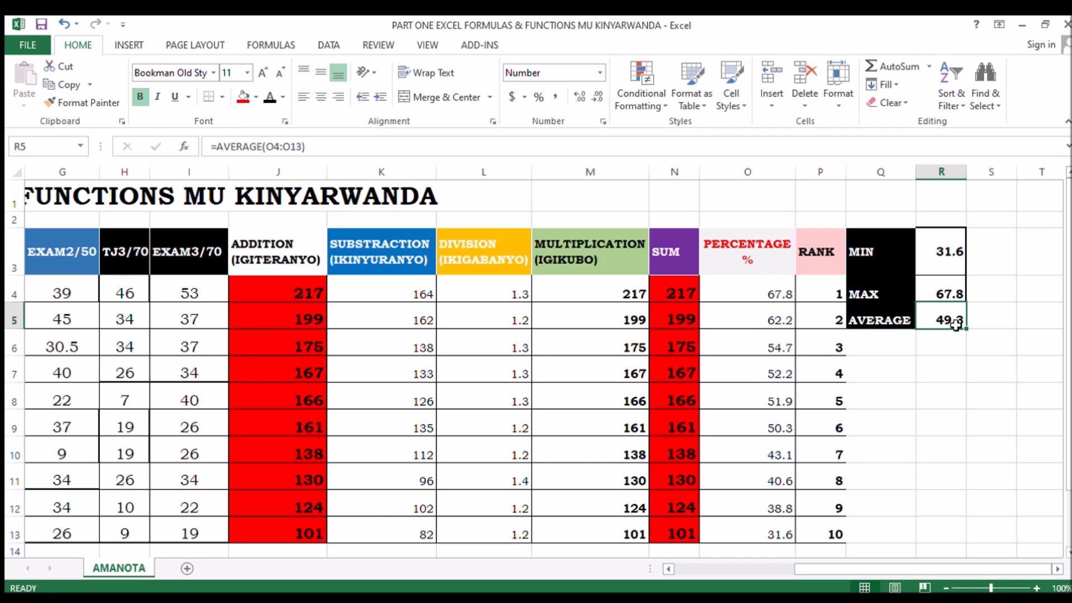
- Format the percentages O4:O13 with a grey fill, bold text and font size 12
{"action": "left_click", "coordinate": [757, 295]}
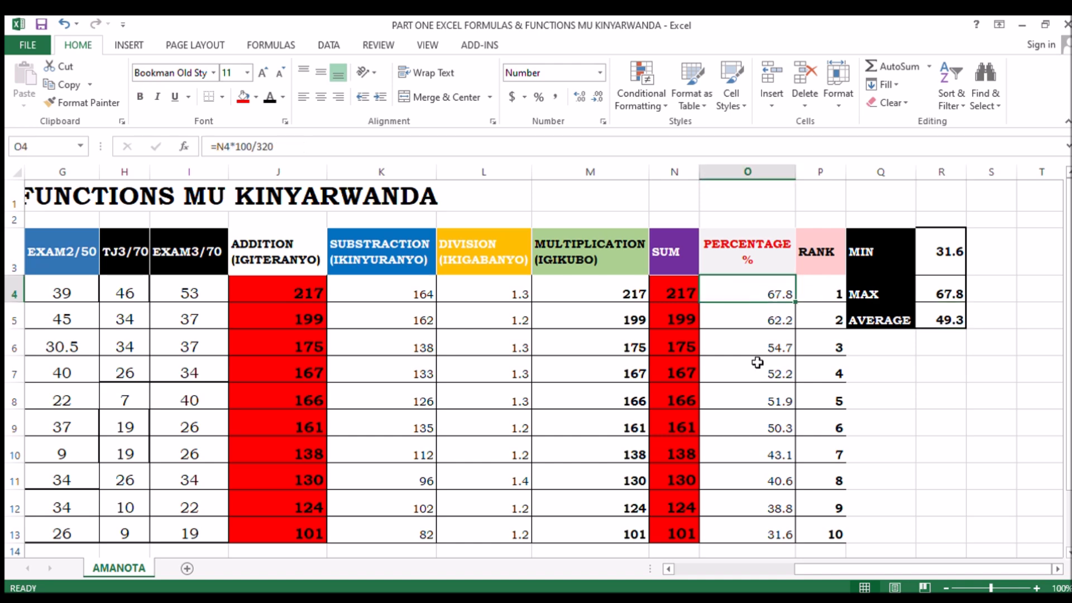
{"action": "left_click", "coordinate": [756, 539]}
{"action": "left_click_drag", "start_coordinate": [756, 294], "coordinate": [755, 528]}
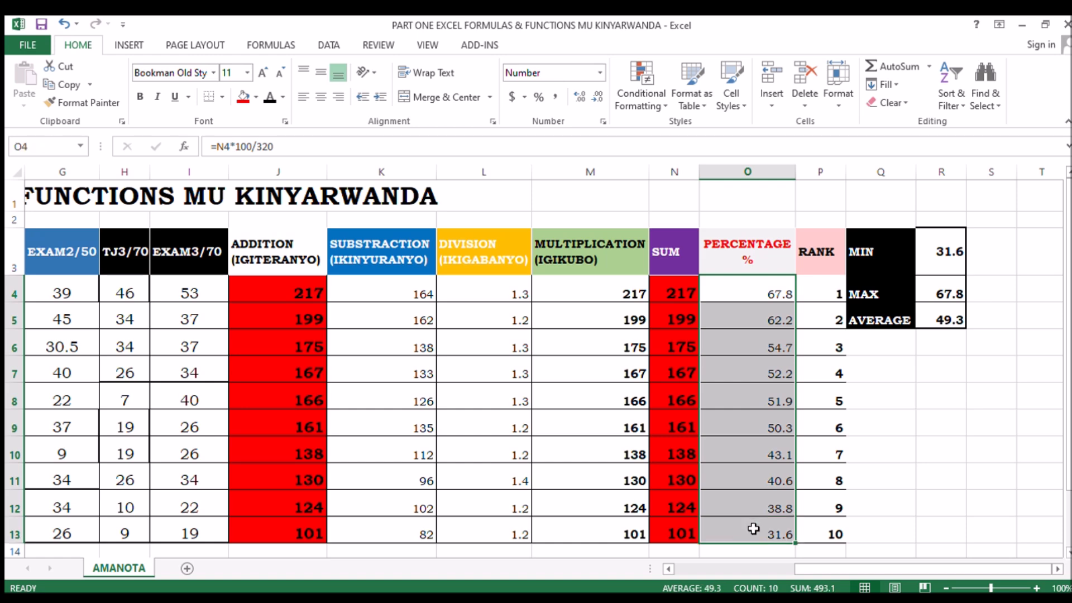
{"action": "left_click", "coordinate": [257, 98]}
{"action": "left_click", "coordinate": [262, 186]}
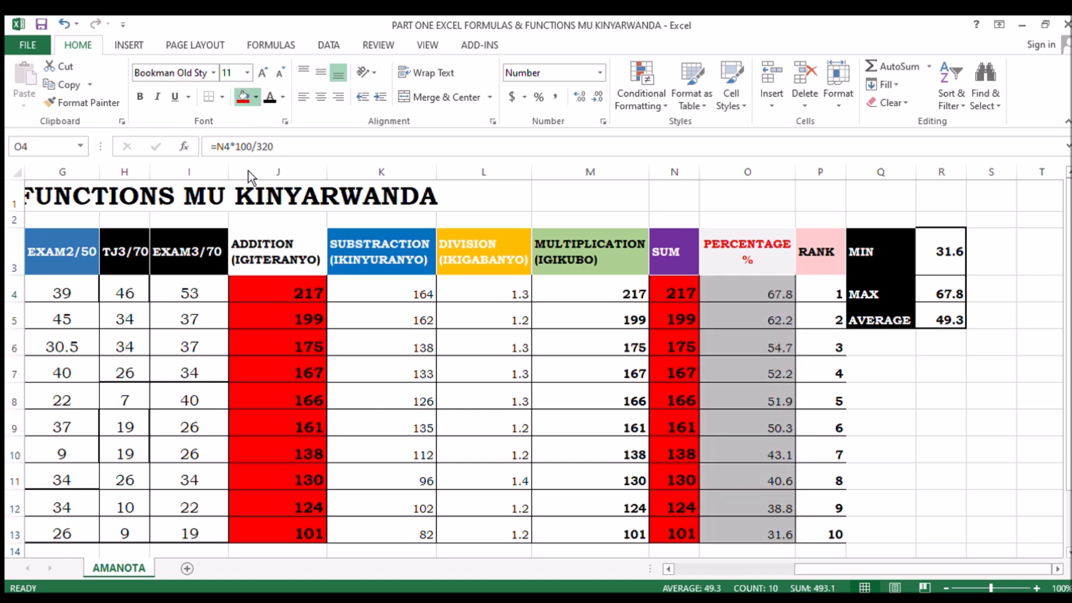
{"action": "left_click", "coordinate": [248, 173]}
{"action": "key", "text": "ctrl+b"}
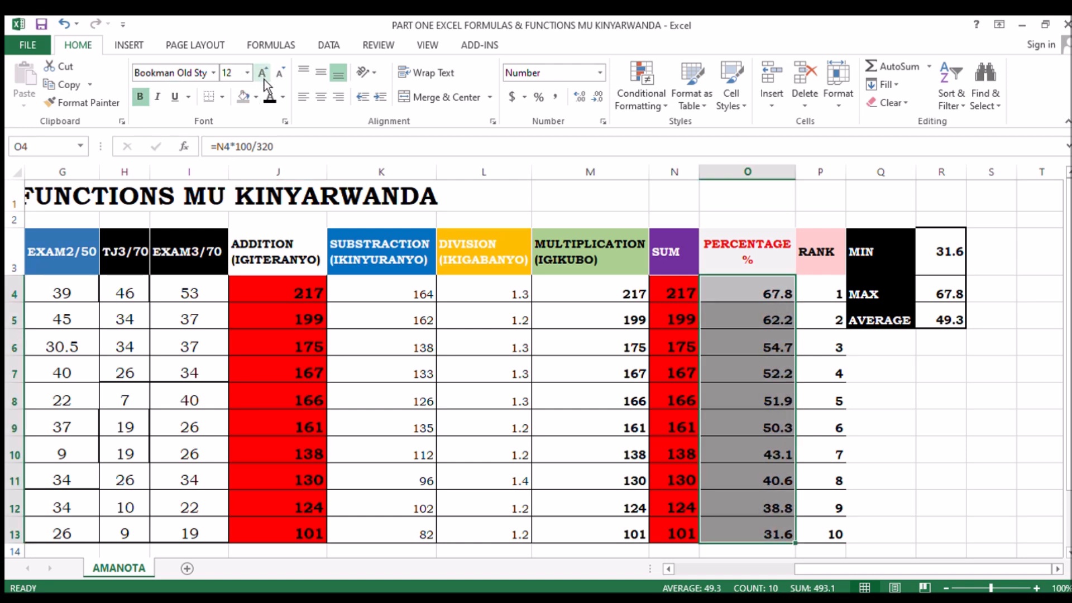
{"action": "left_click", "coordinate": [947, 434]}
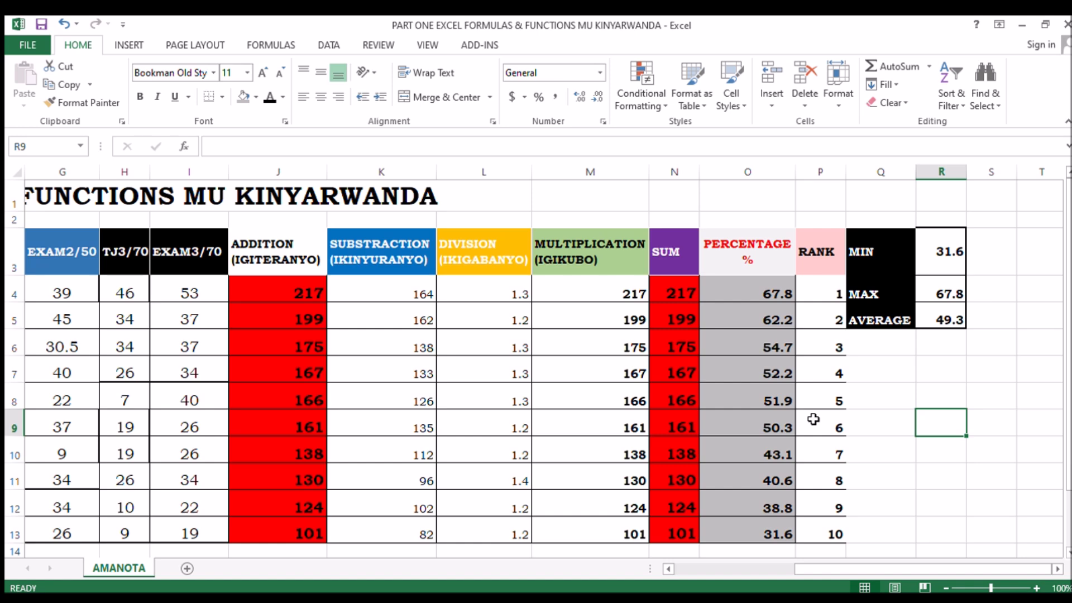
{"action": "left_click", "coordinate": [871, 390]}
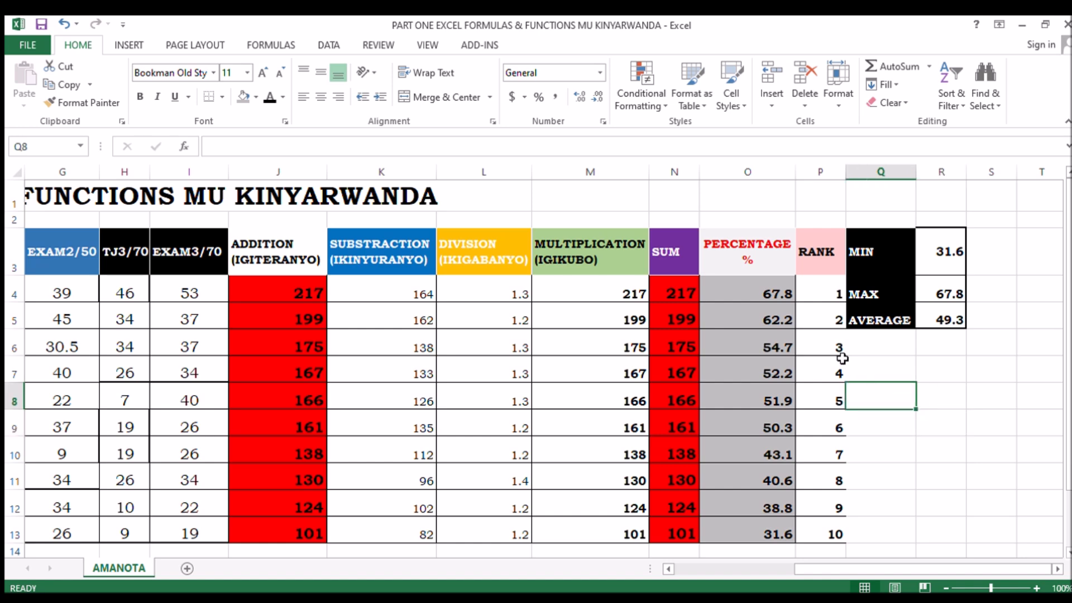
- Review the calculated column headers from ADDITION through RANK, plus the MIN, MAX and AVERAGE labels
{"action": "scroll", "coordinate": [567, 359], "scroll_direction": "left", "scroll_amount": 3}
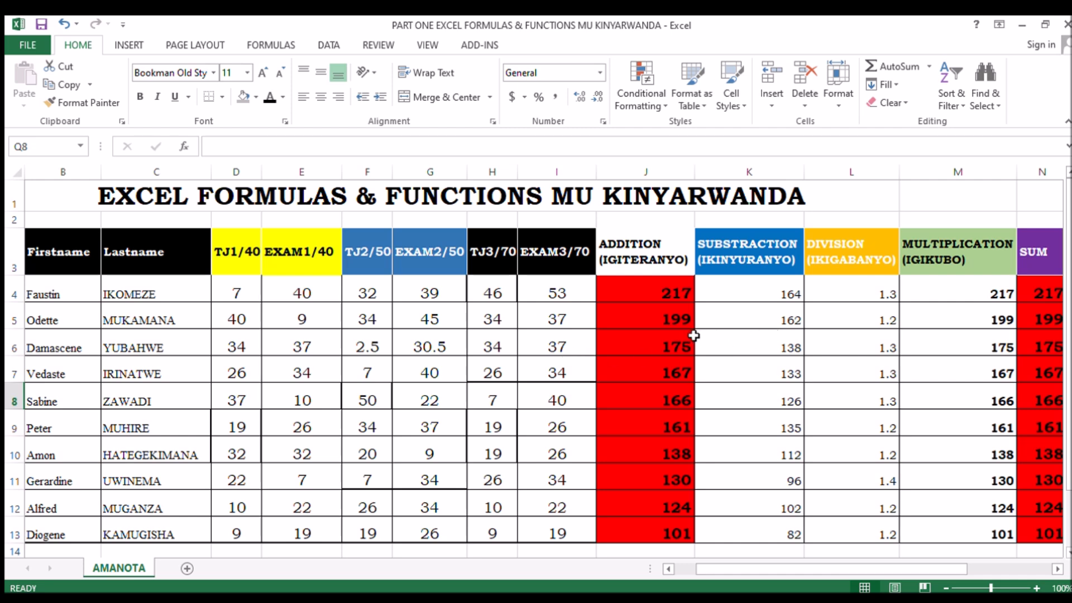
{"action": "left_click", "coordinate": [634, 244]}
{"action": "left_click", "coordinate": [738, 263]}
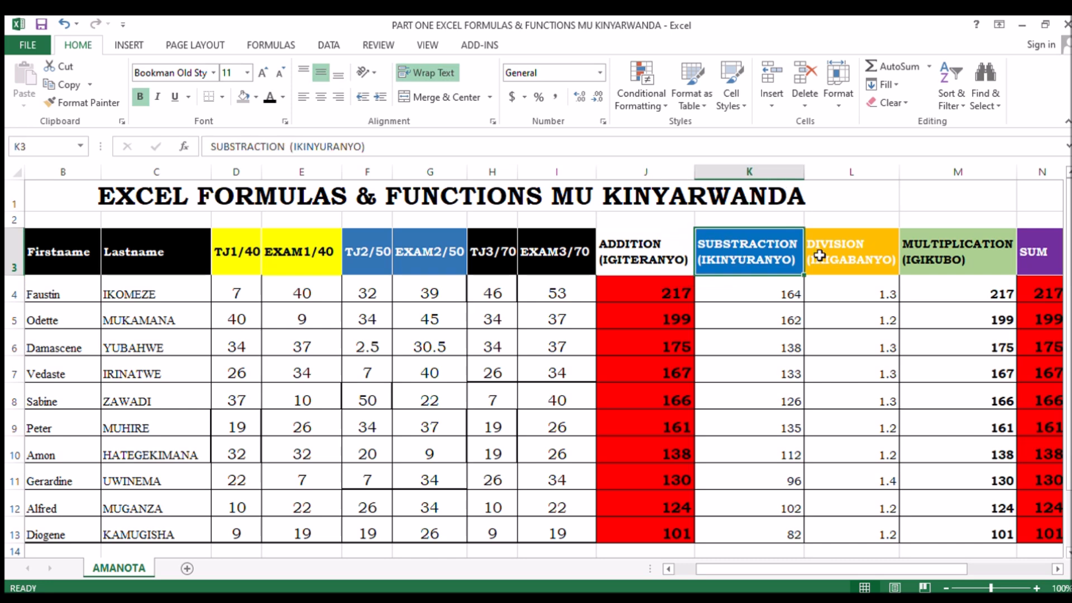
{"action": "left_click", "coordinate": [841, 255]}
{"action": "left_click", "coordinate": [944, 260]}
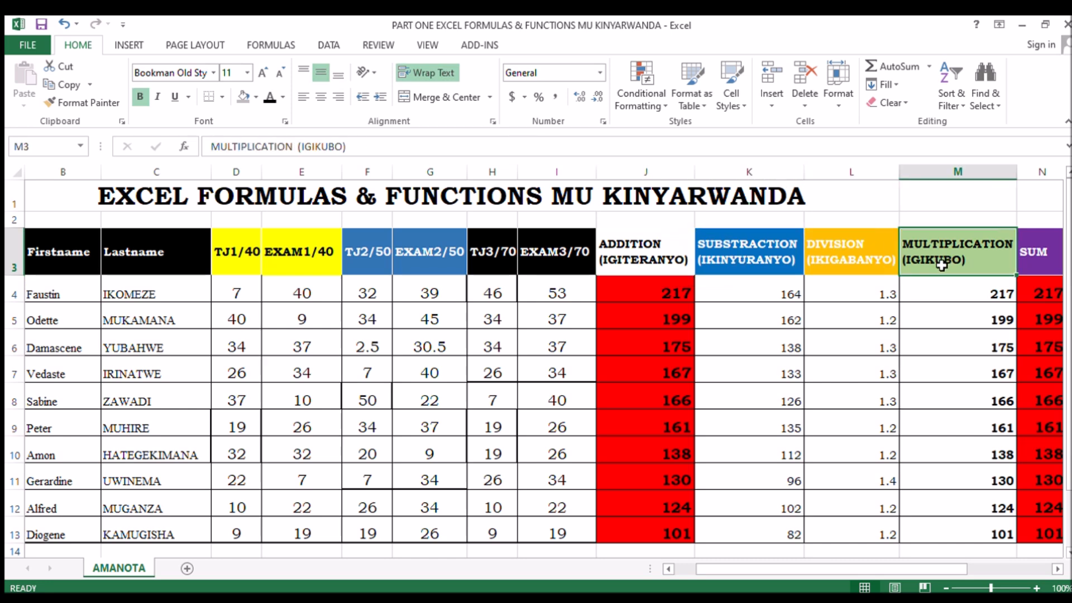
{"action": "scroll", "coordinate": [942, 266], "scroll_direction": "right", "scroll_amount": 3}
{"action": "left_click", "coordinate": [811, 262]}
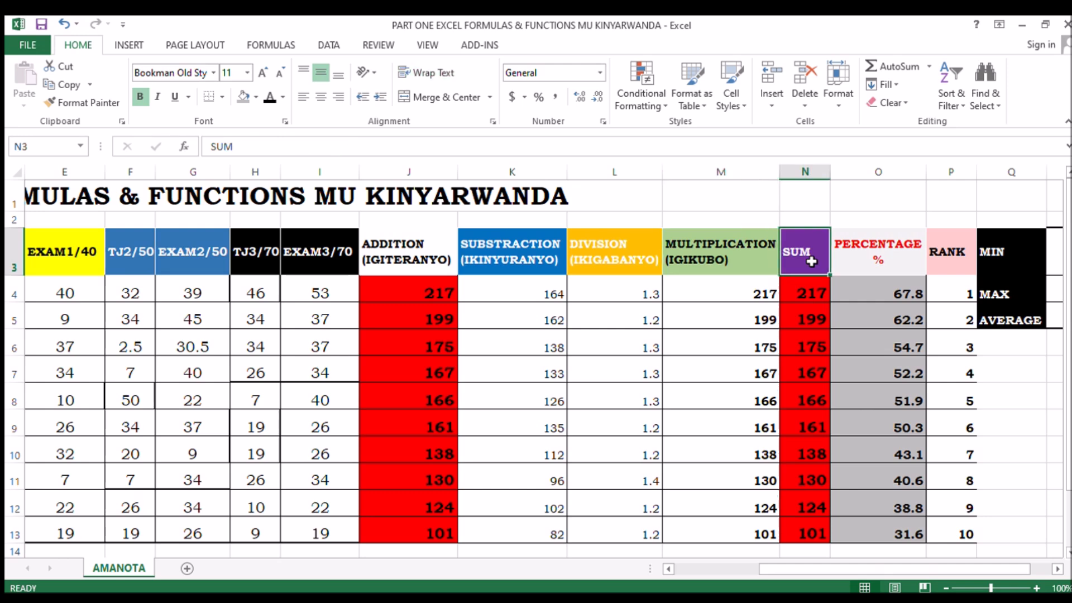
{"action": "left_click", "coordinate": [893, 262]}
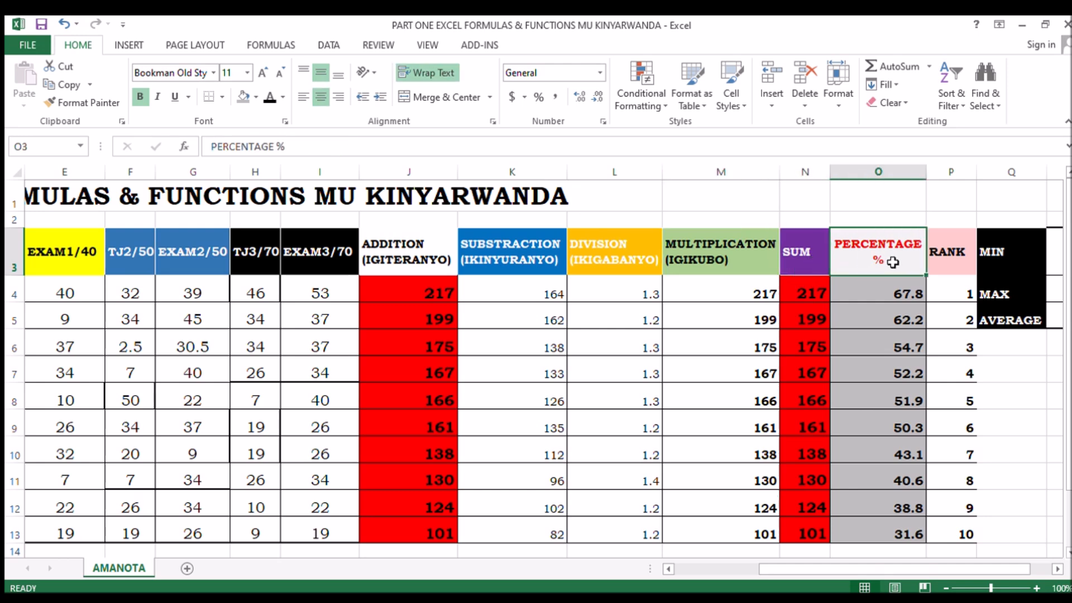
{"action": "left_click", "coordinate": [948, 262]}
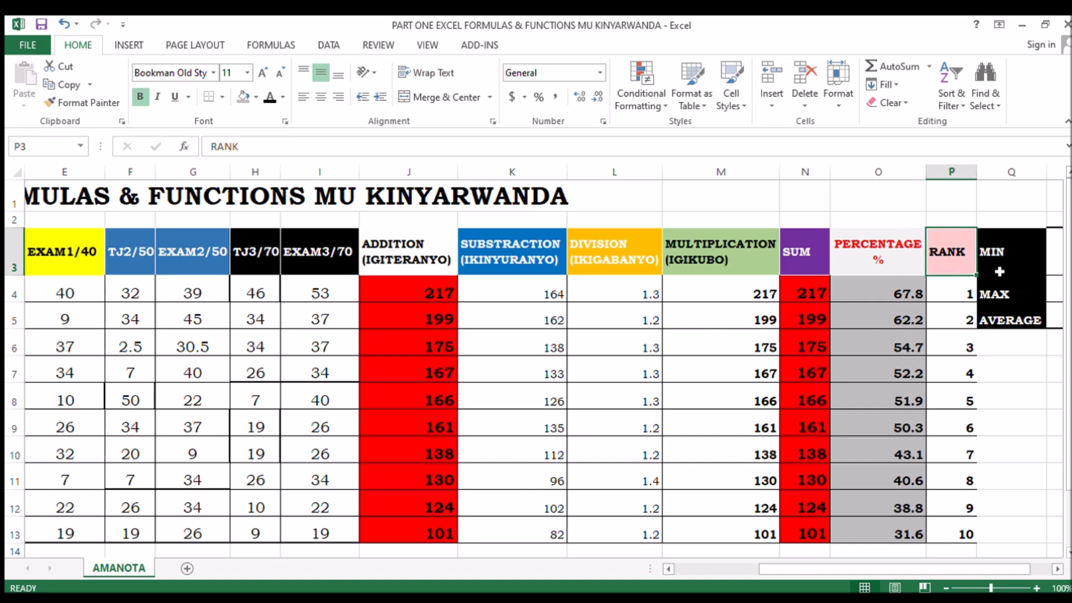
{"action": "scroll", "coordinate": [1000, 272], "scroll_direction": "right", "scroll_amount": 1}
{"action": "left_click", "coordinate": [959, 261]}
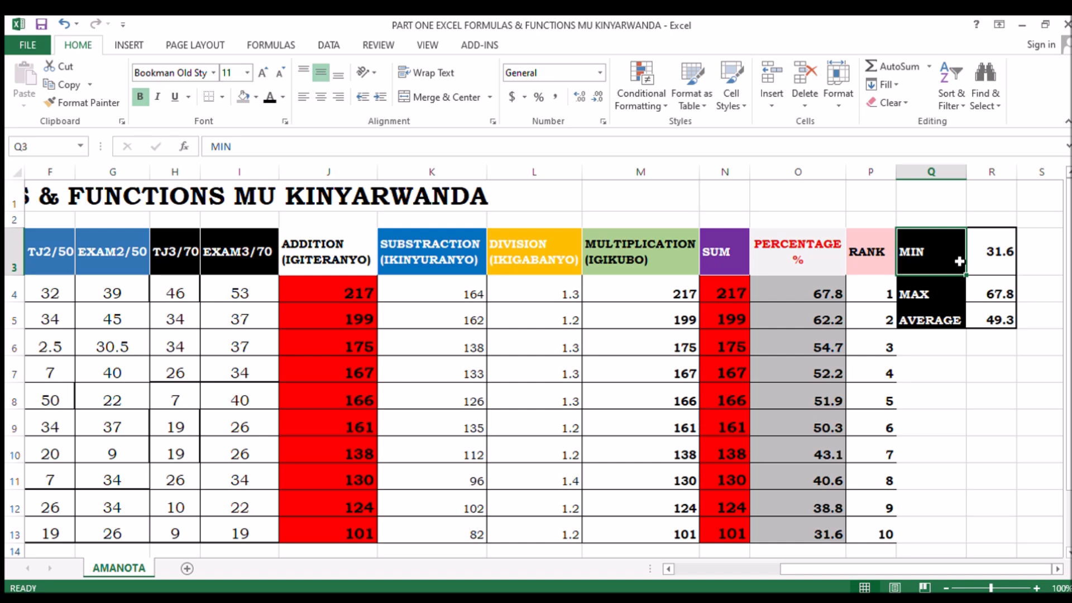
{"action": "left_click", "coordinate": [948, 297]}
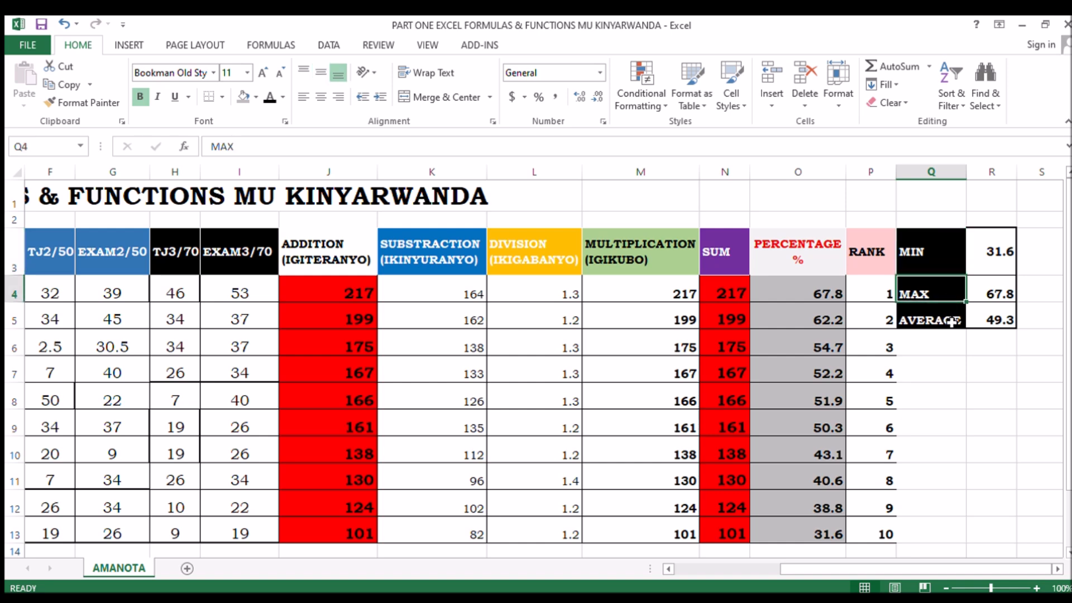
{"action": "left_click", "coordinate": [951, 322]}
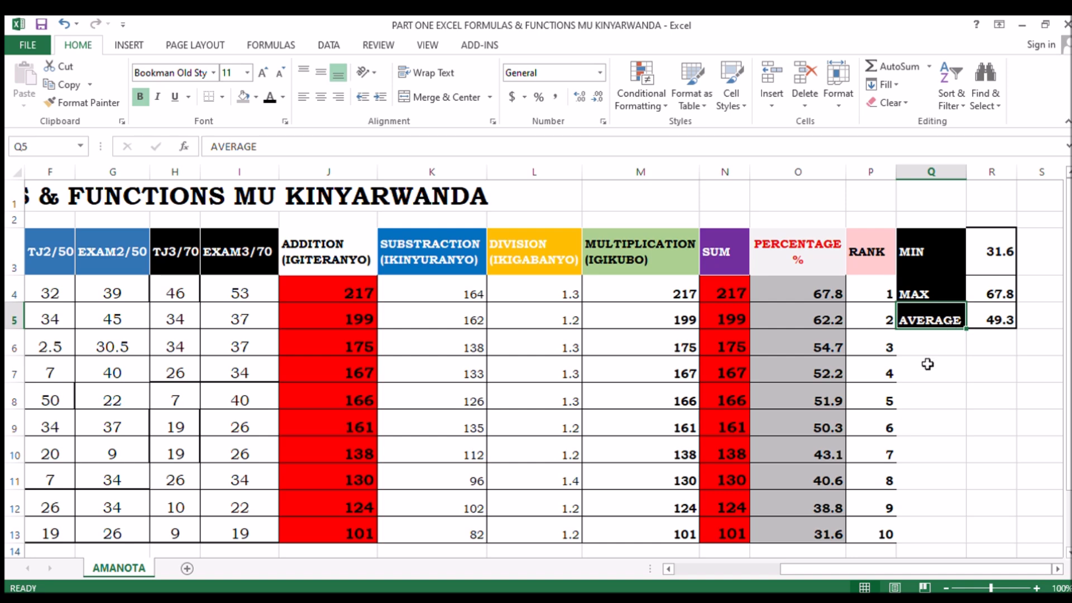
{"action": "scroll", "coordinate": [722, 437], "scroll_direction": "left", "scroll_amount": 5}
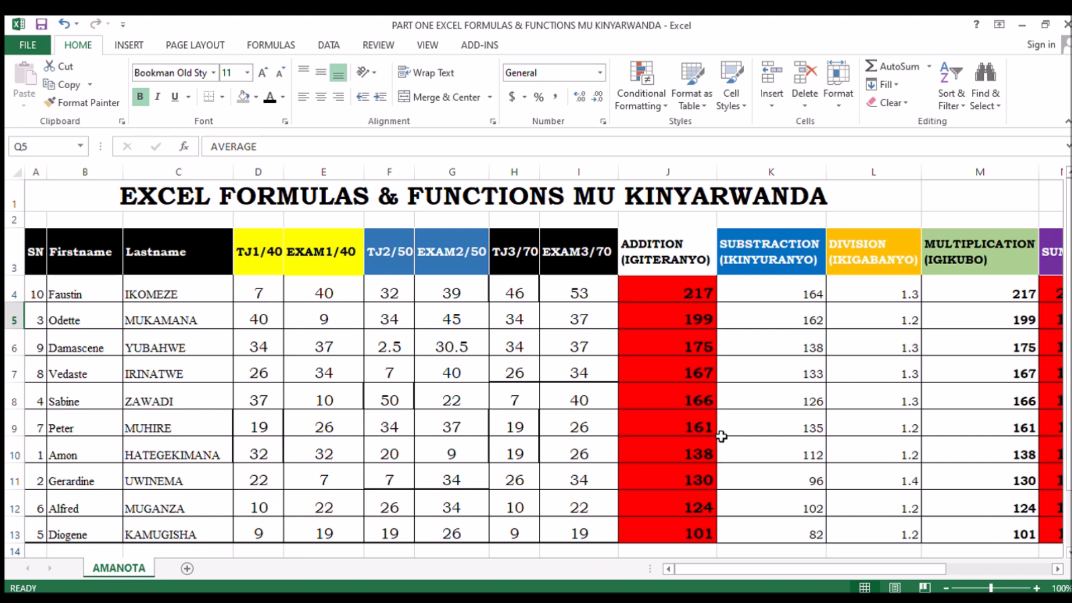
{"action": "left_click", "coordinate": [769, 395]}
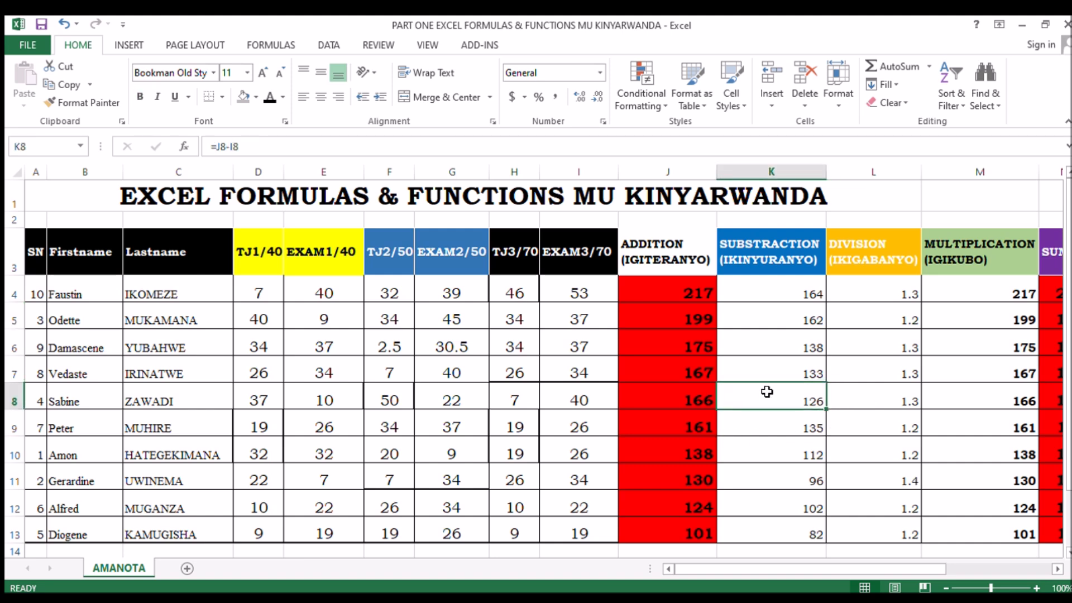